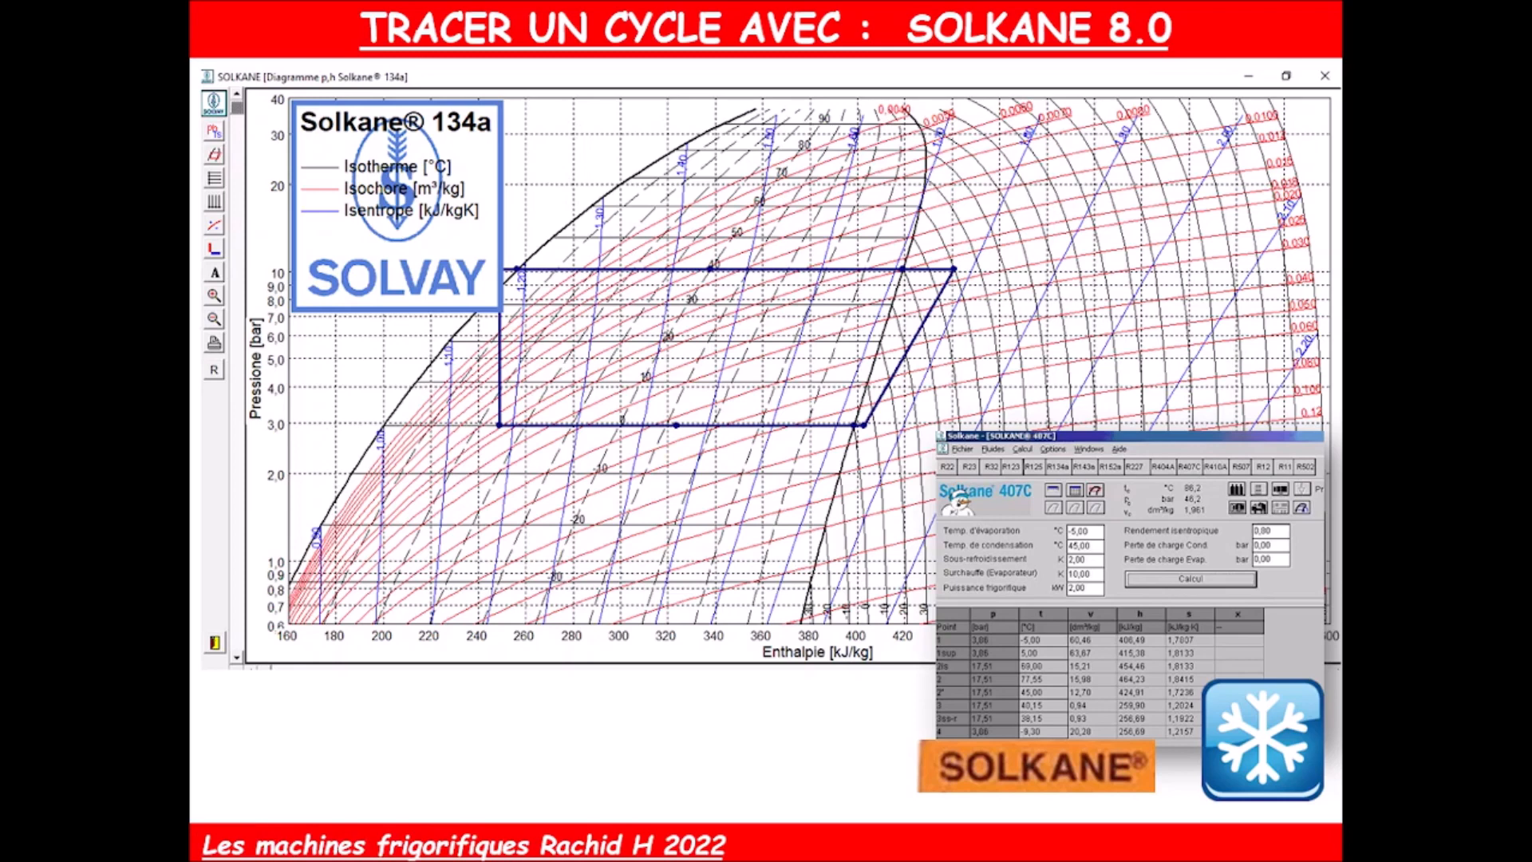
Exit the slideshow and switch to Chrome to view the SOLKANE Refrigerants download entry in the Google results for solkane
key("Escape")
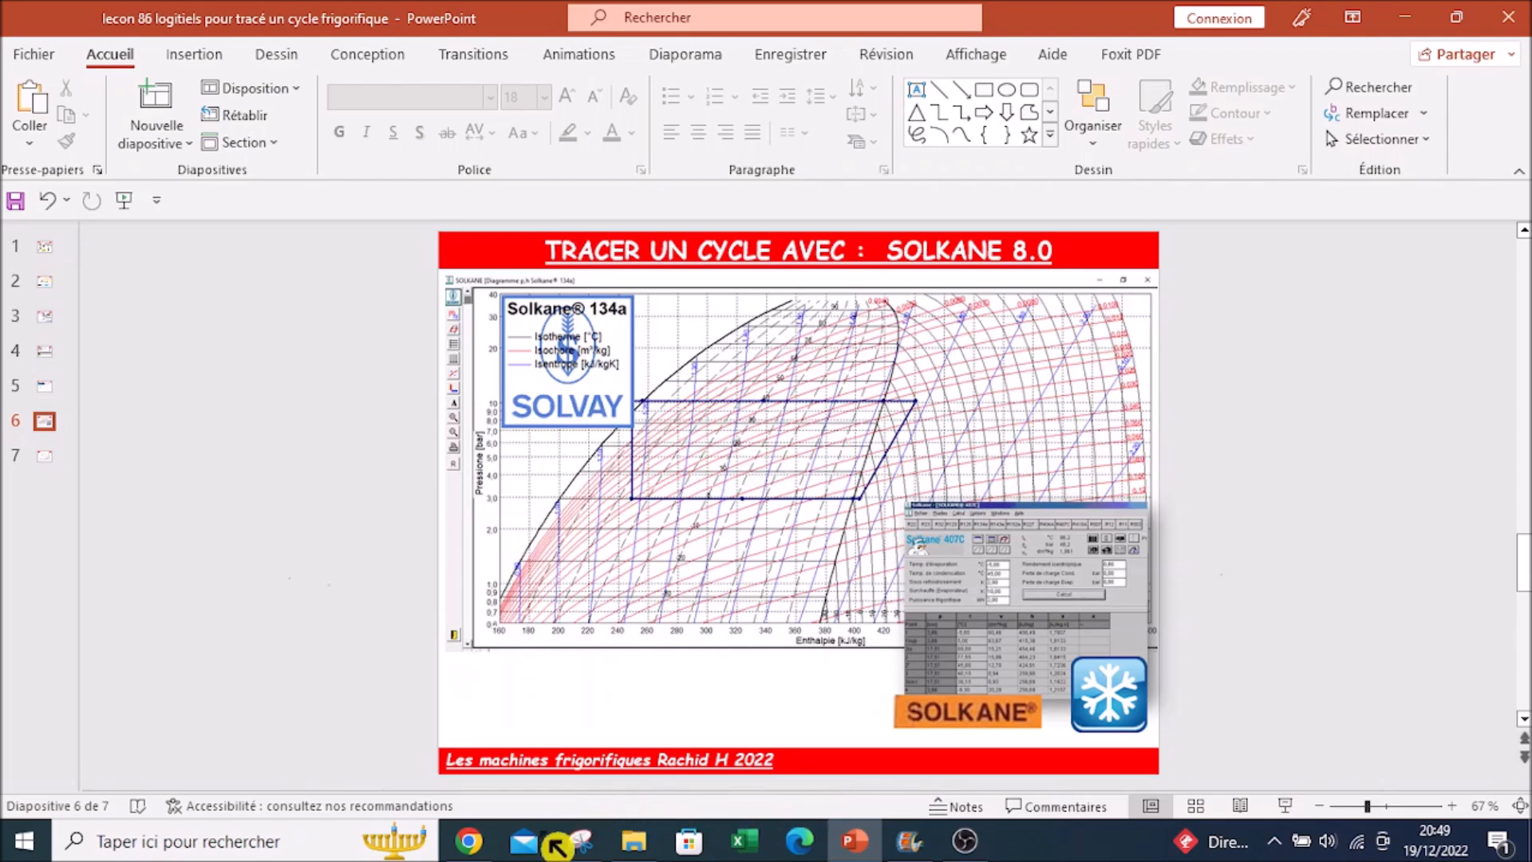
mouse_move(470, 841)
left_click(462, 726)
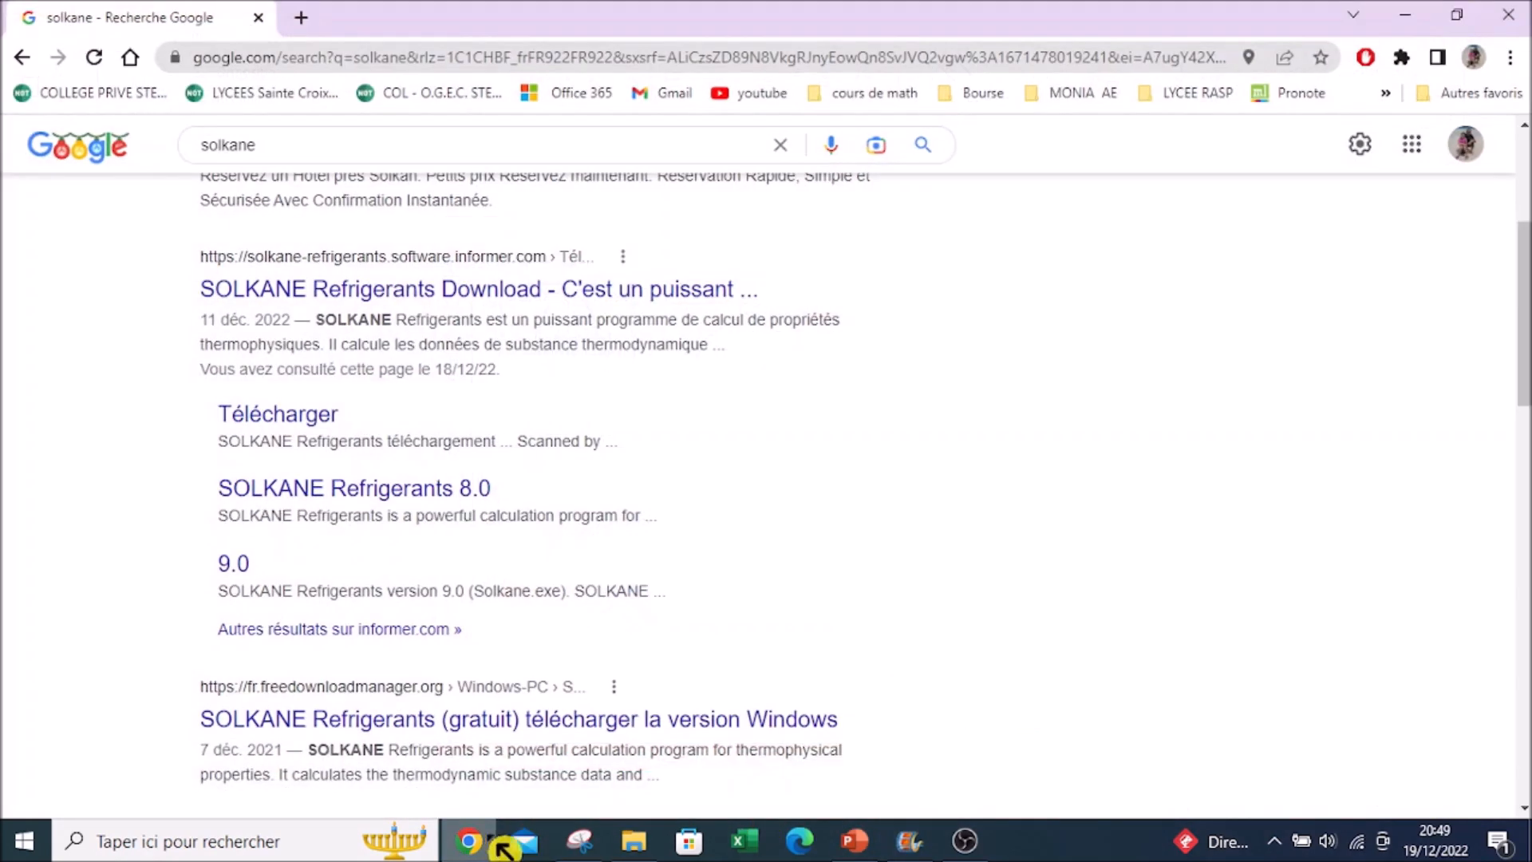
left_click(264, 152)
left_click(263, 152)
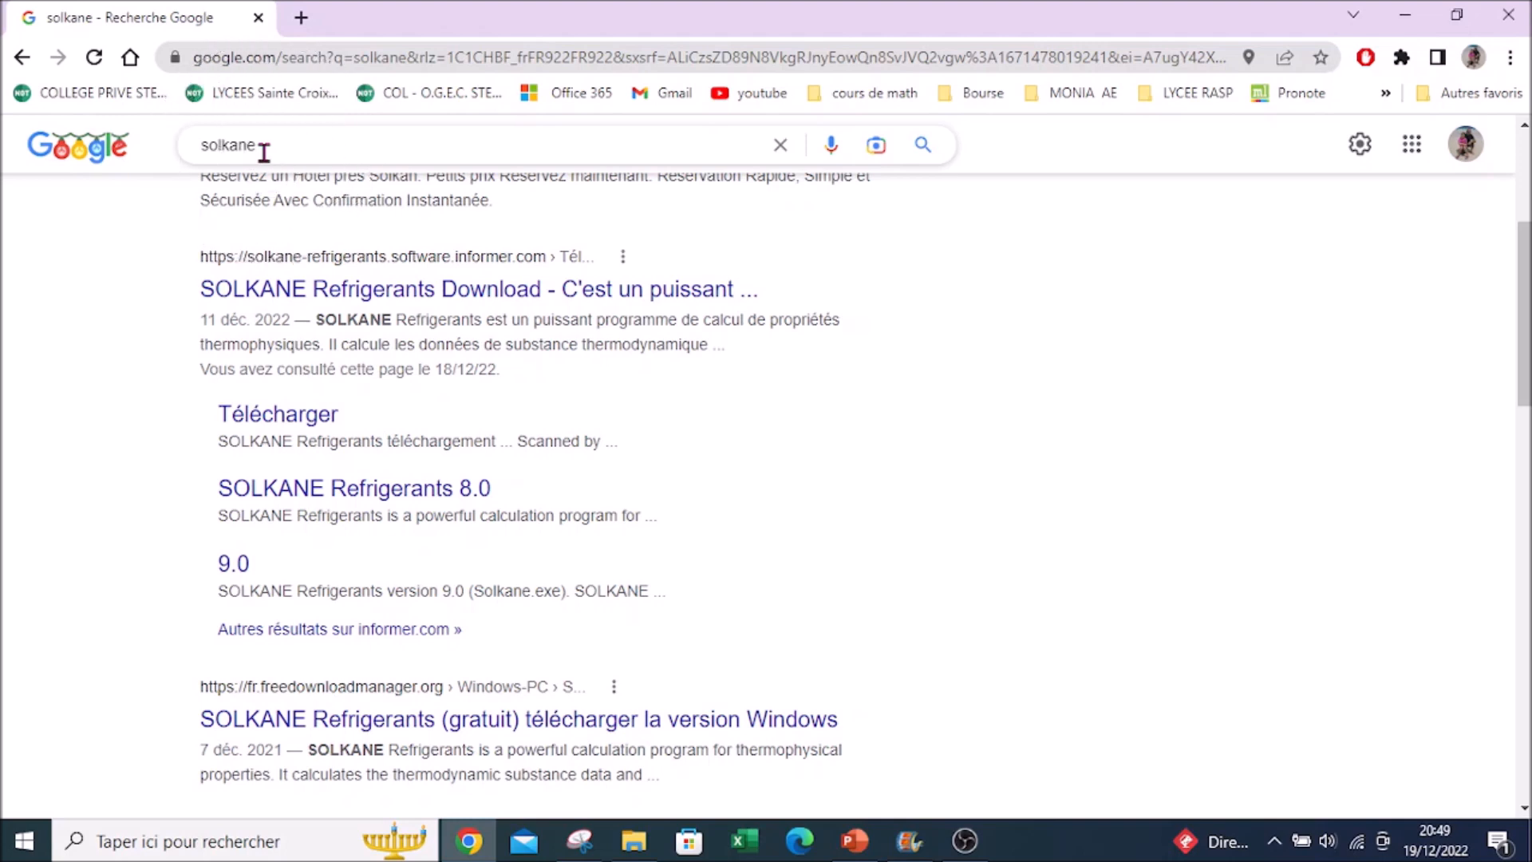
left_click(285, 302)
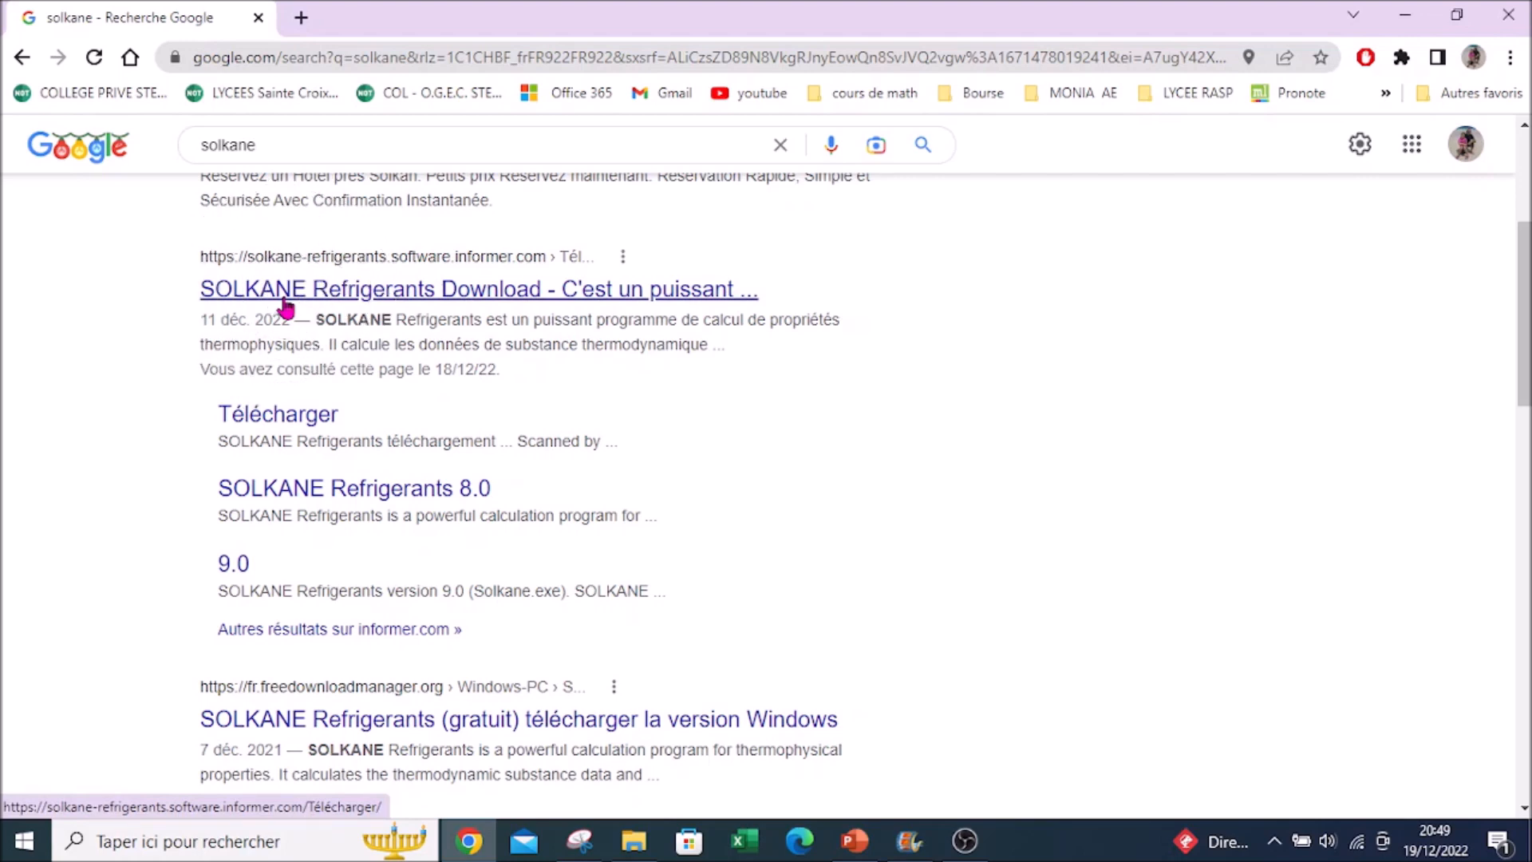
left_click(391, 303)
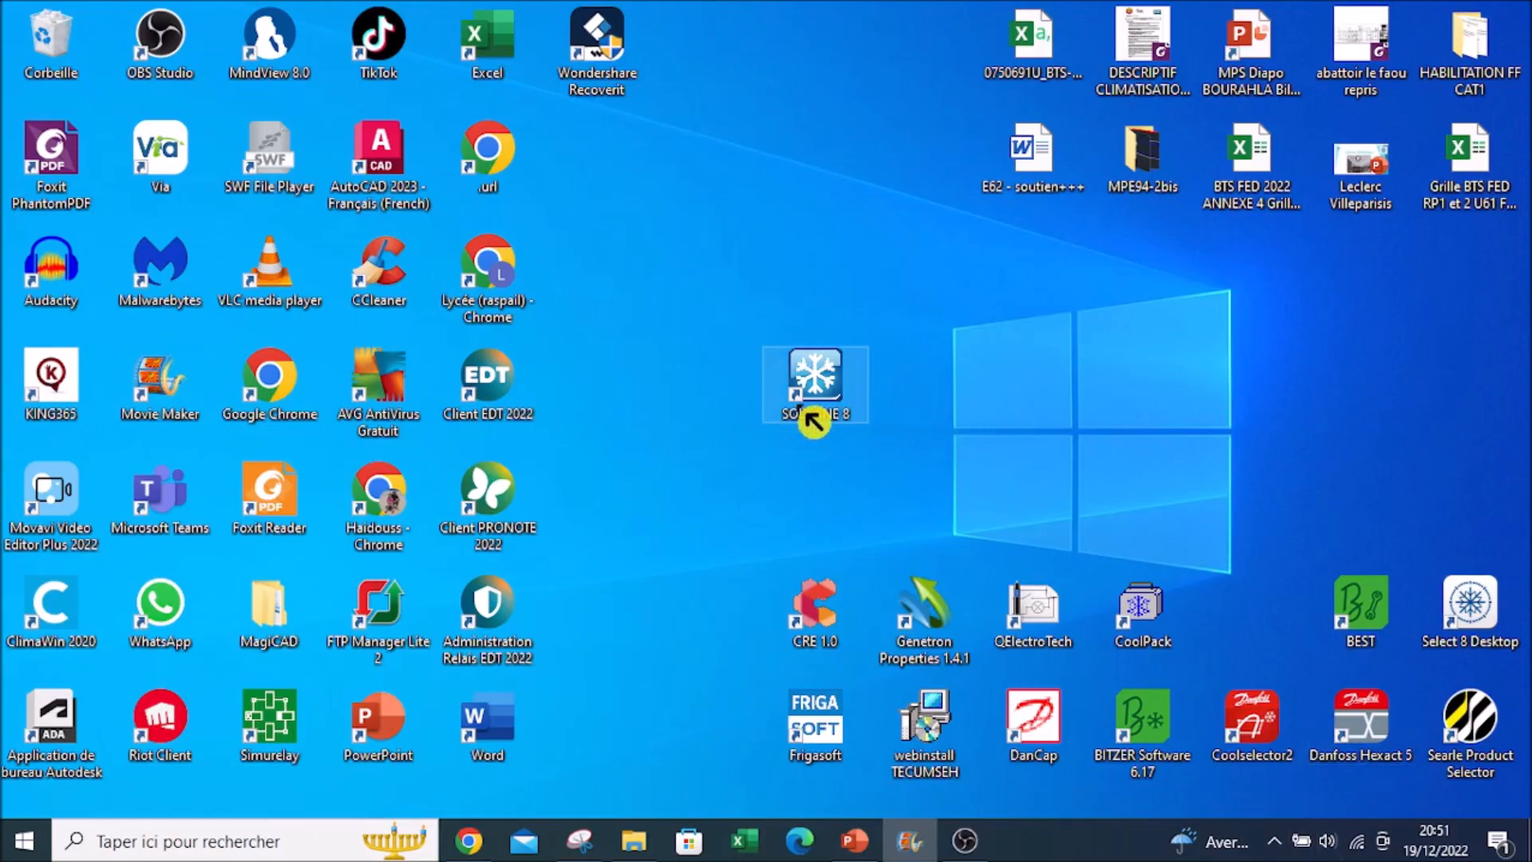
Launch SOLKANE 8 from the desktop in French and maximize its window
double_click(814, 413)
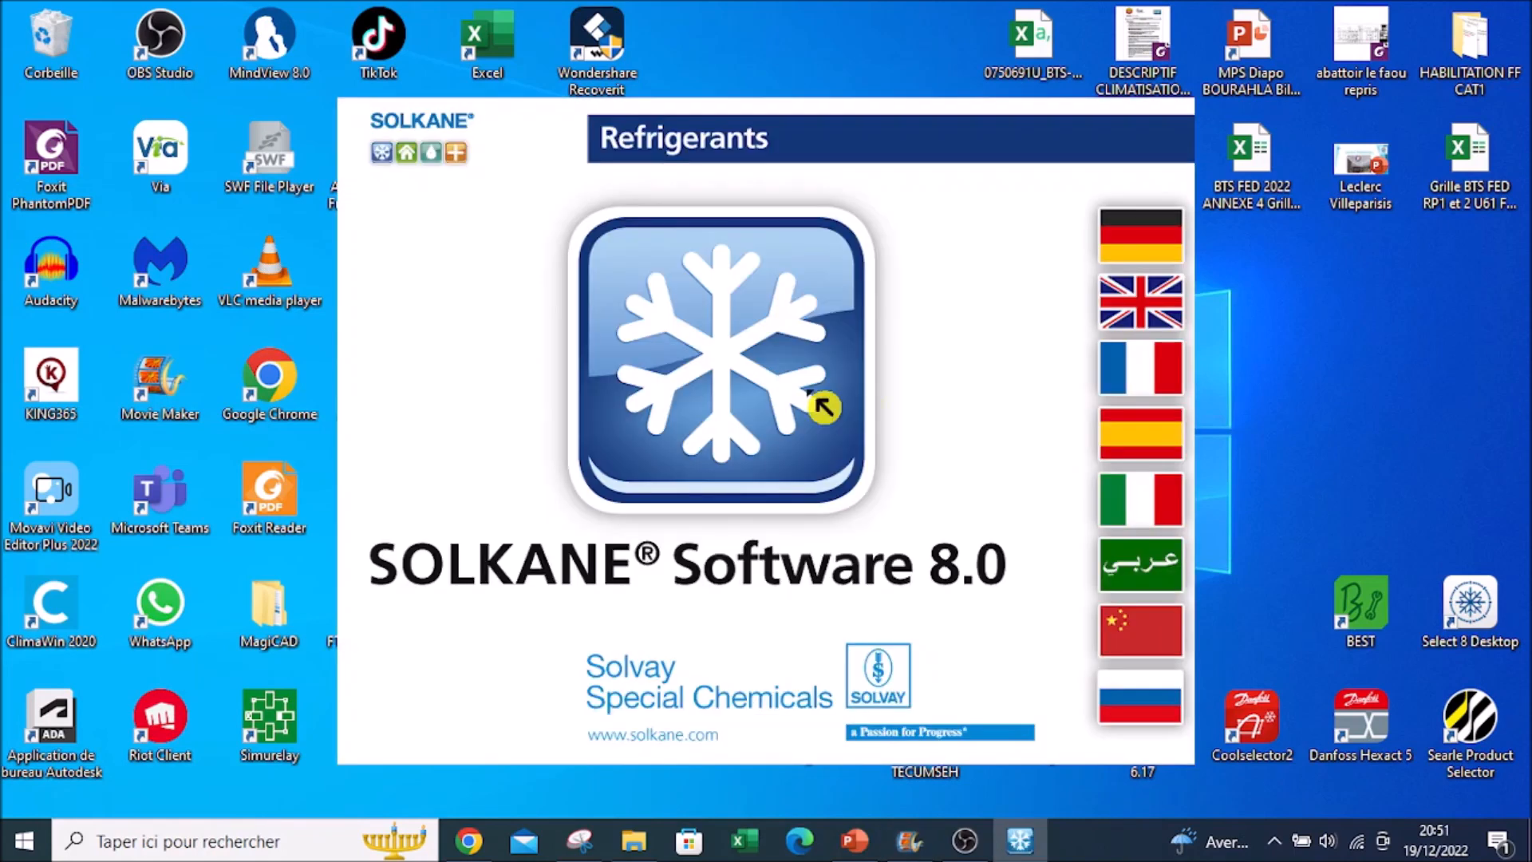
left_click(1147, 379)
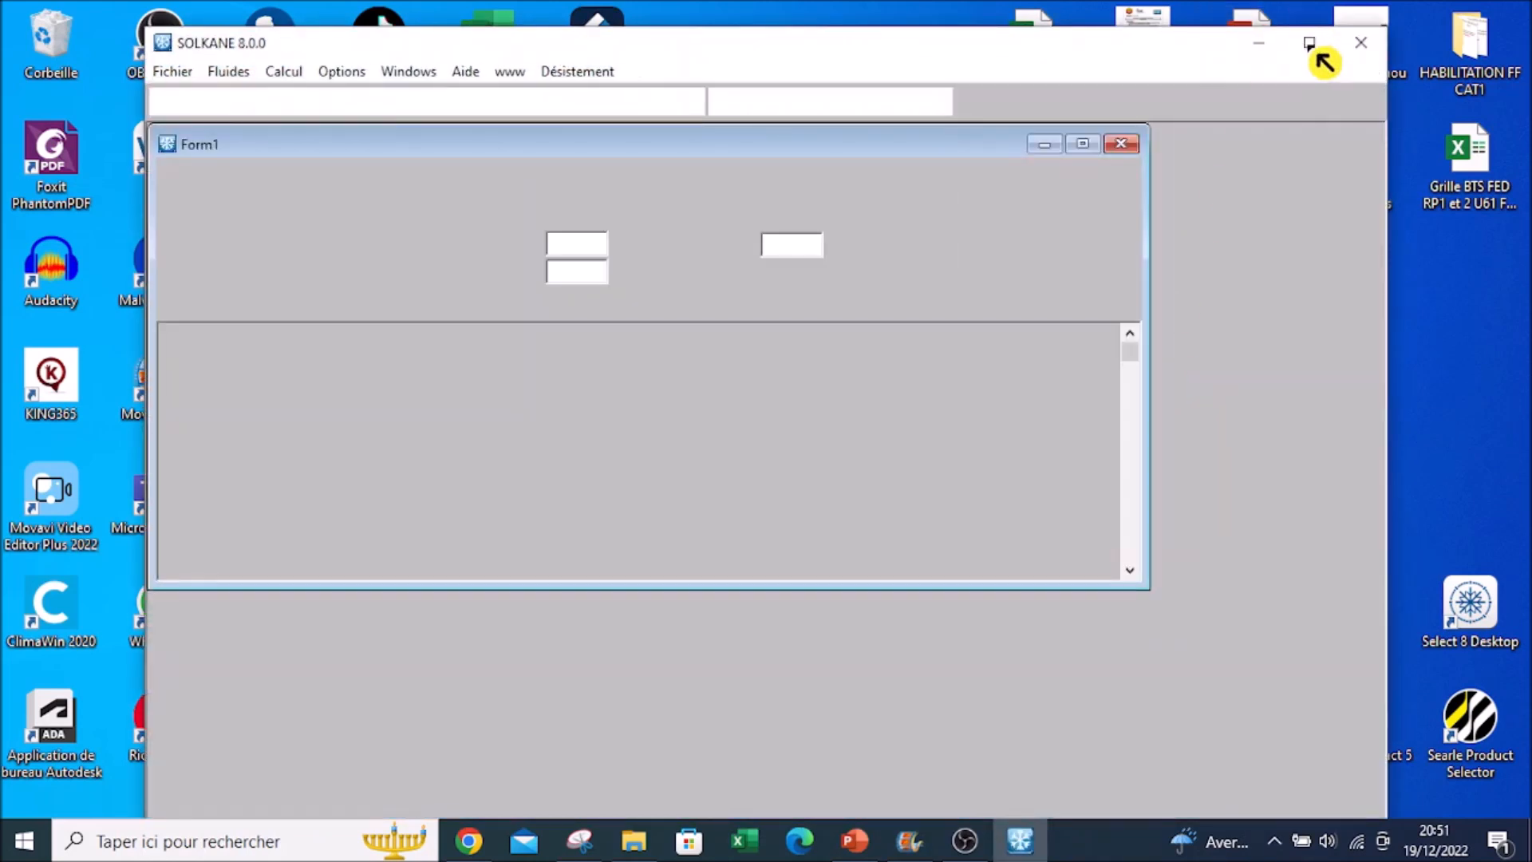
left_click(1311, 46)
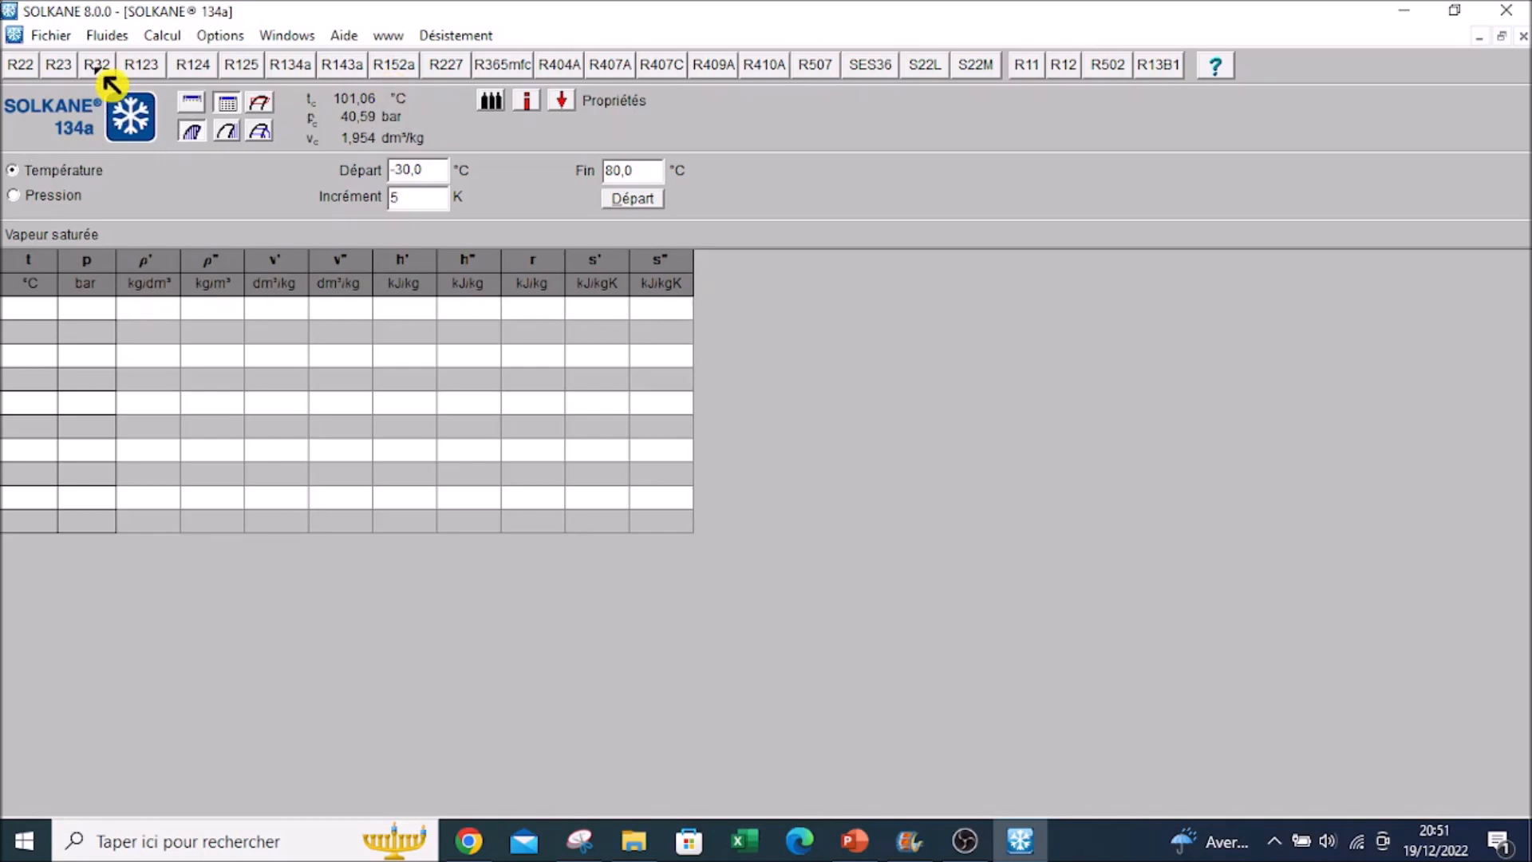
key("ctrl")
key("ctrl")
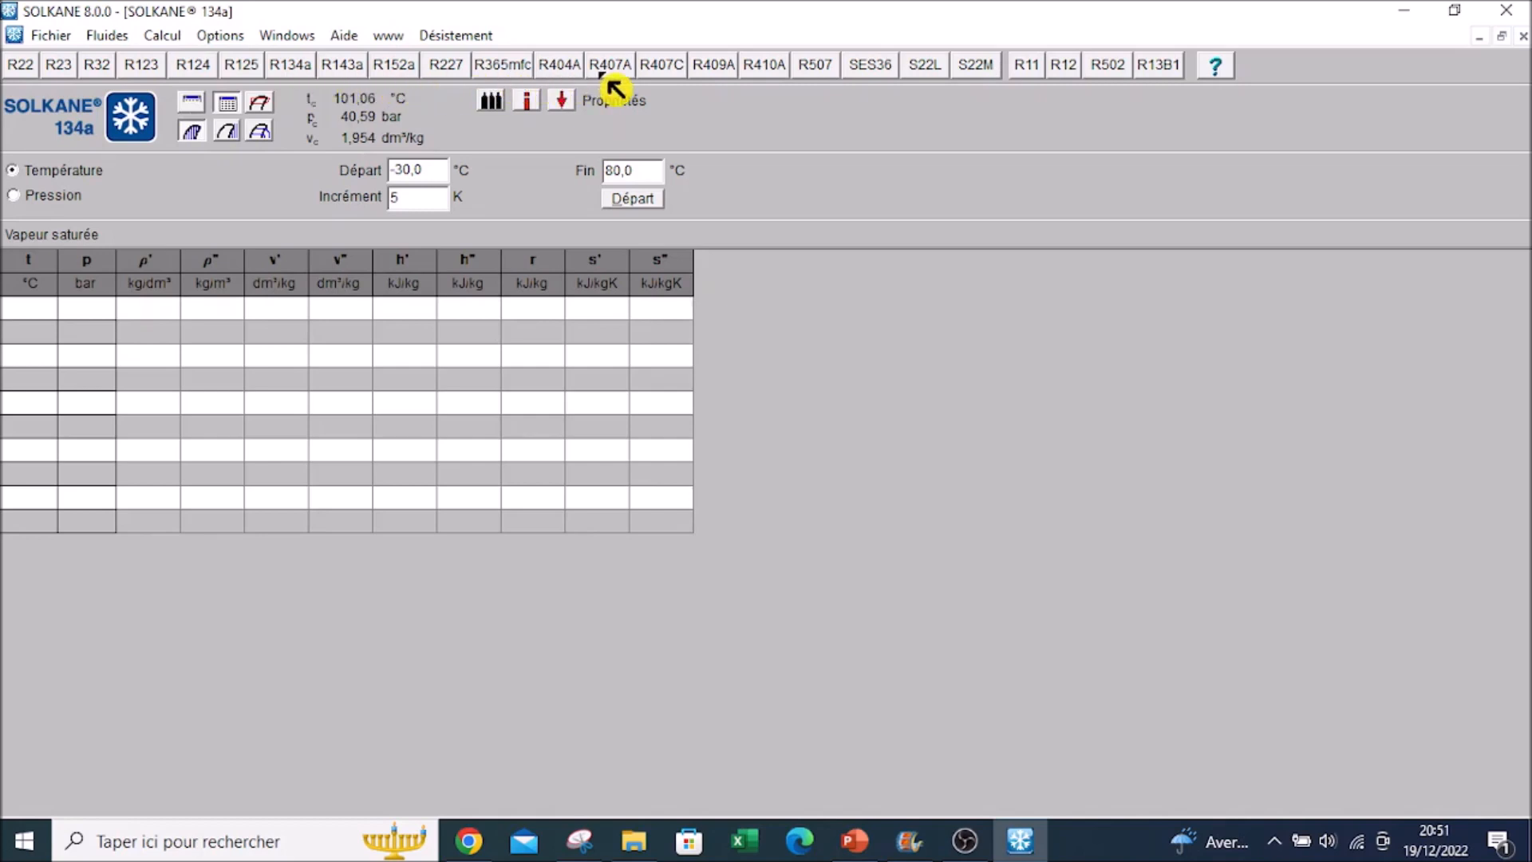
key("ctrl")
key("ctrl")
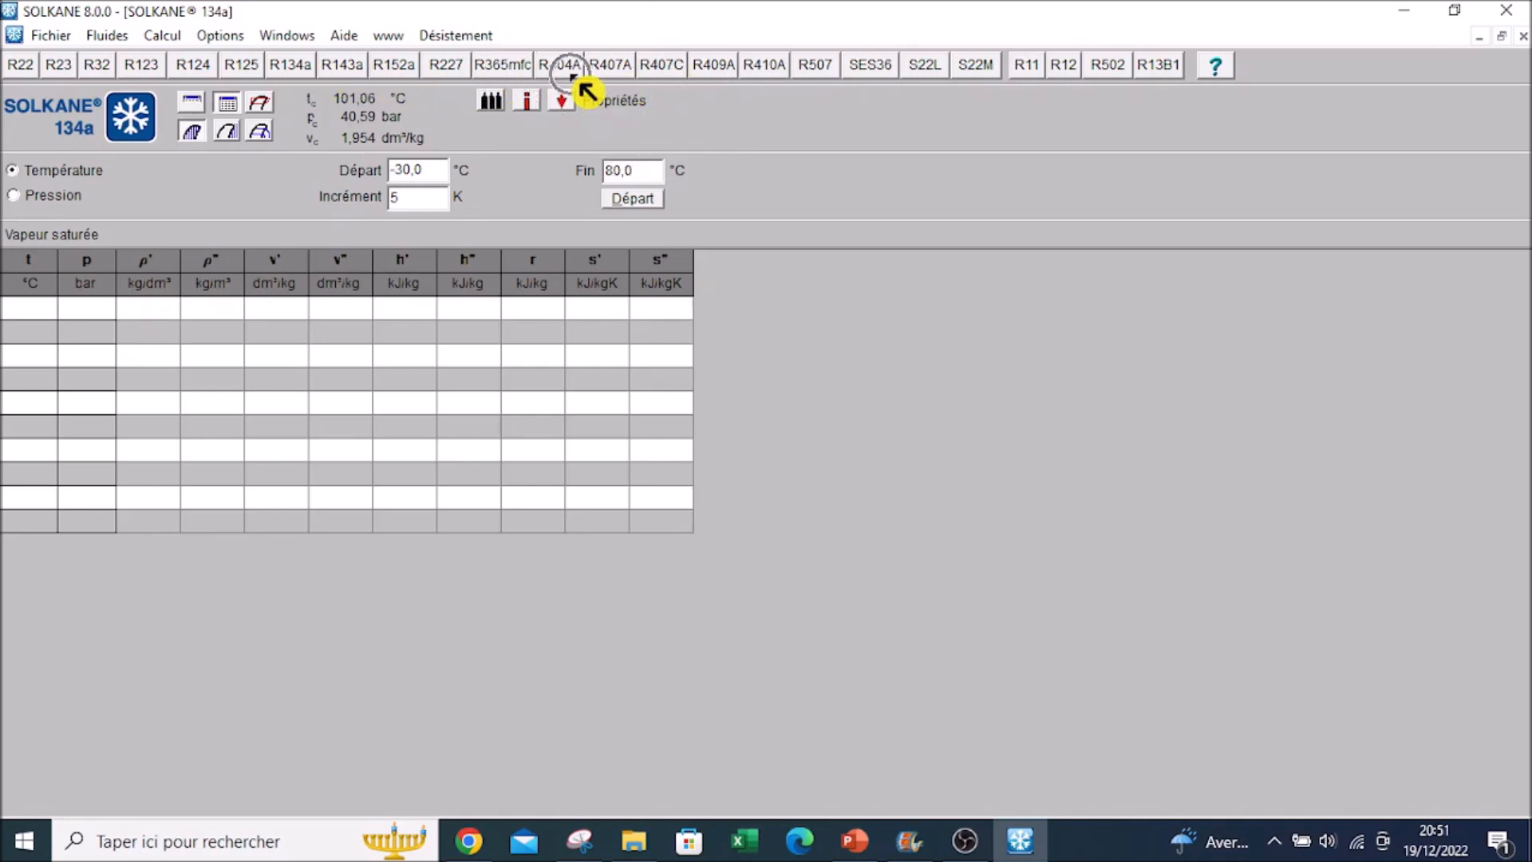
key("ctrl")
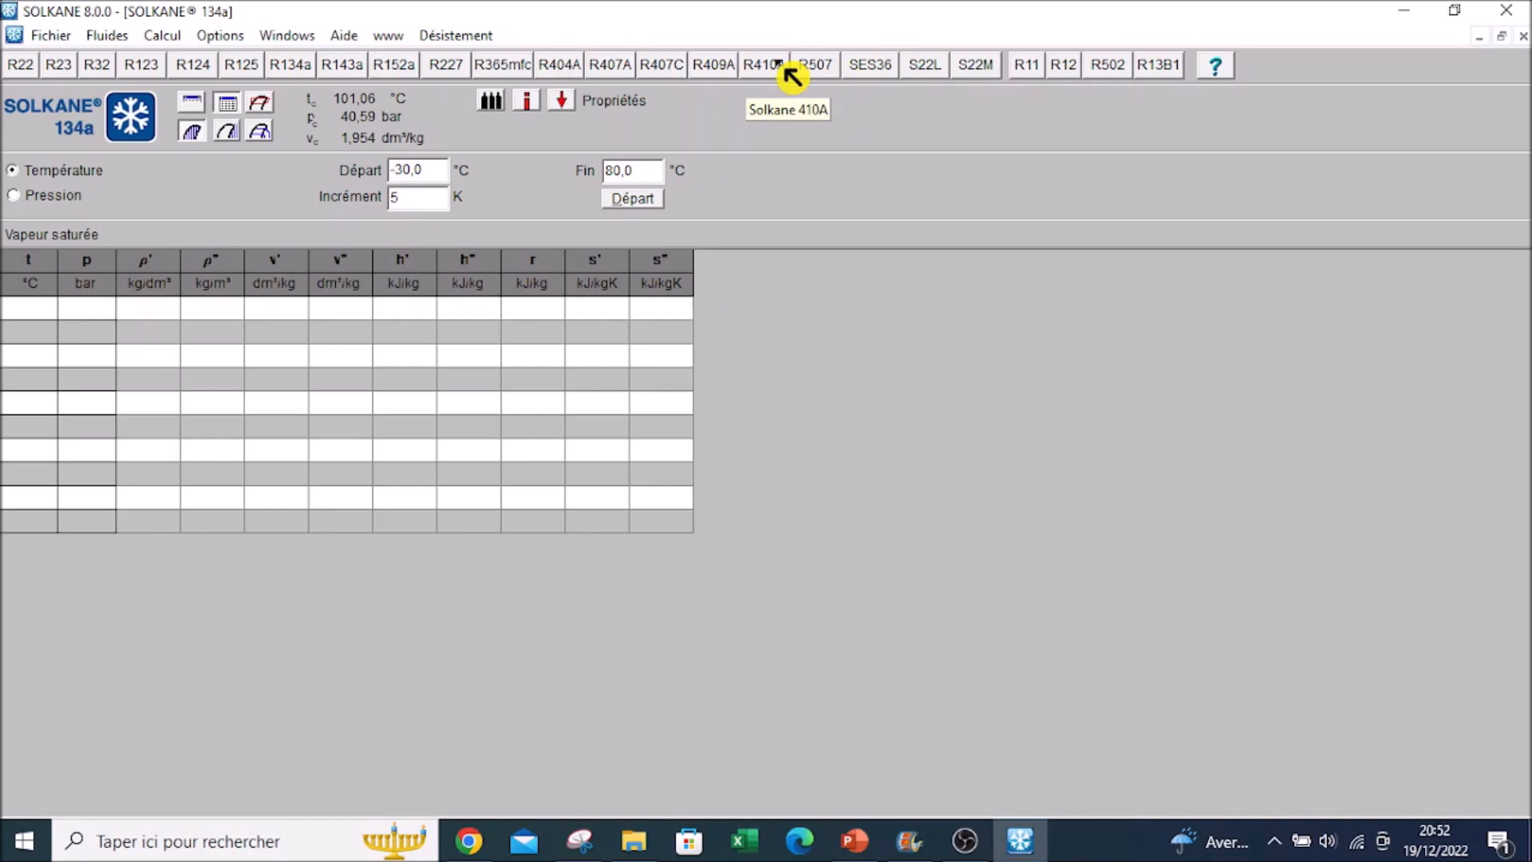
Display the pressure-enthalpy diagram of R134a, look it over, and return to the main window
left_click(260, 133)
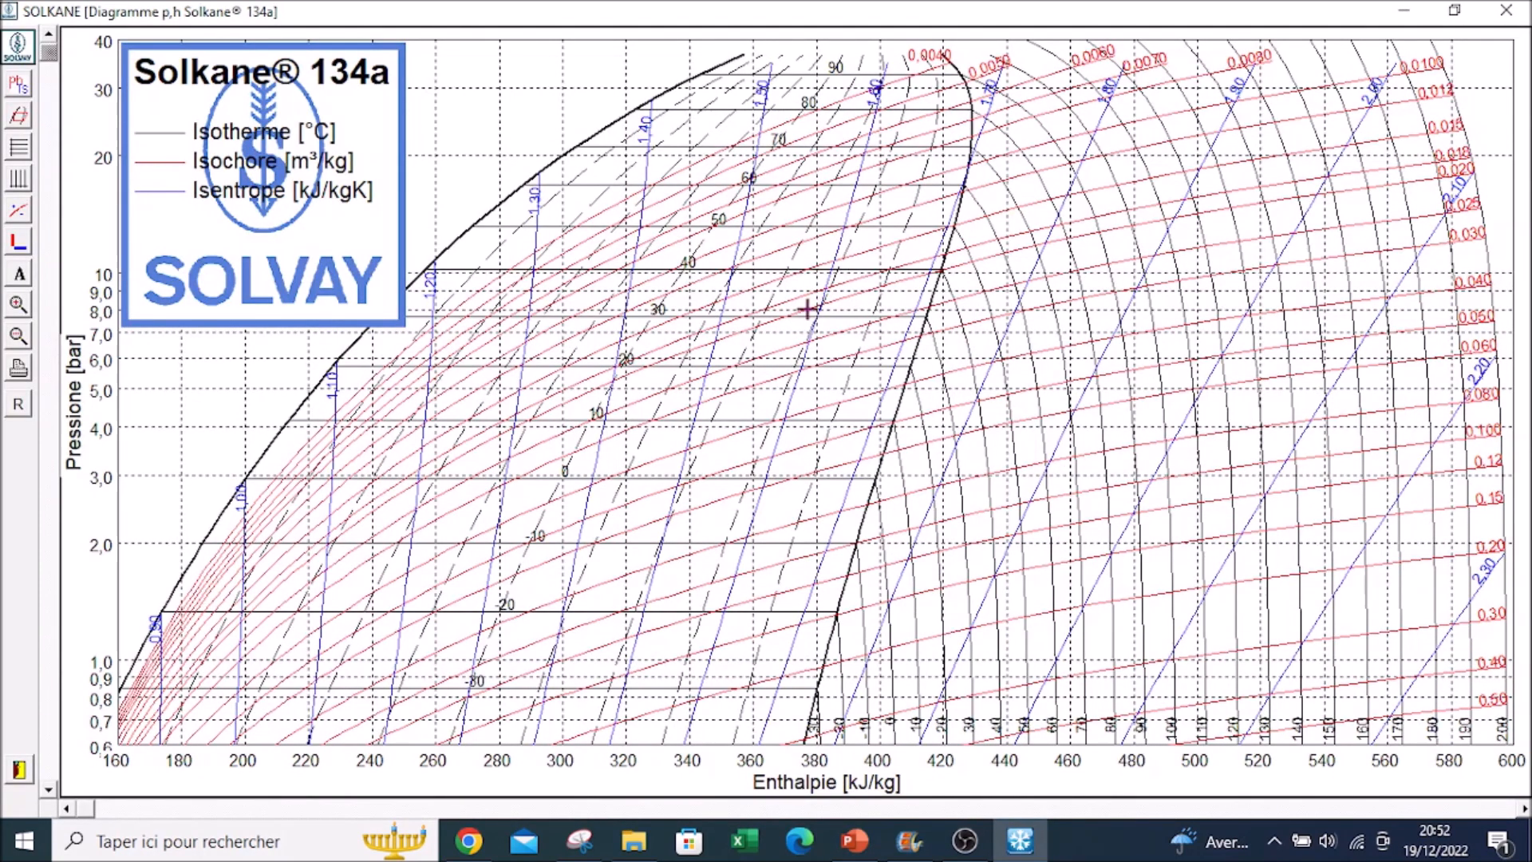
left_click(954, 421)
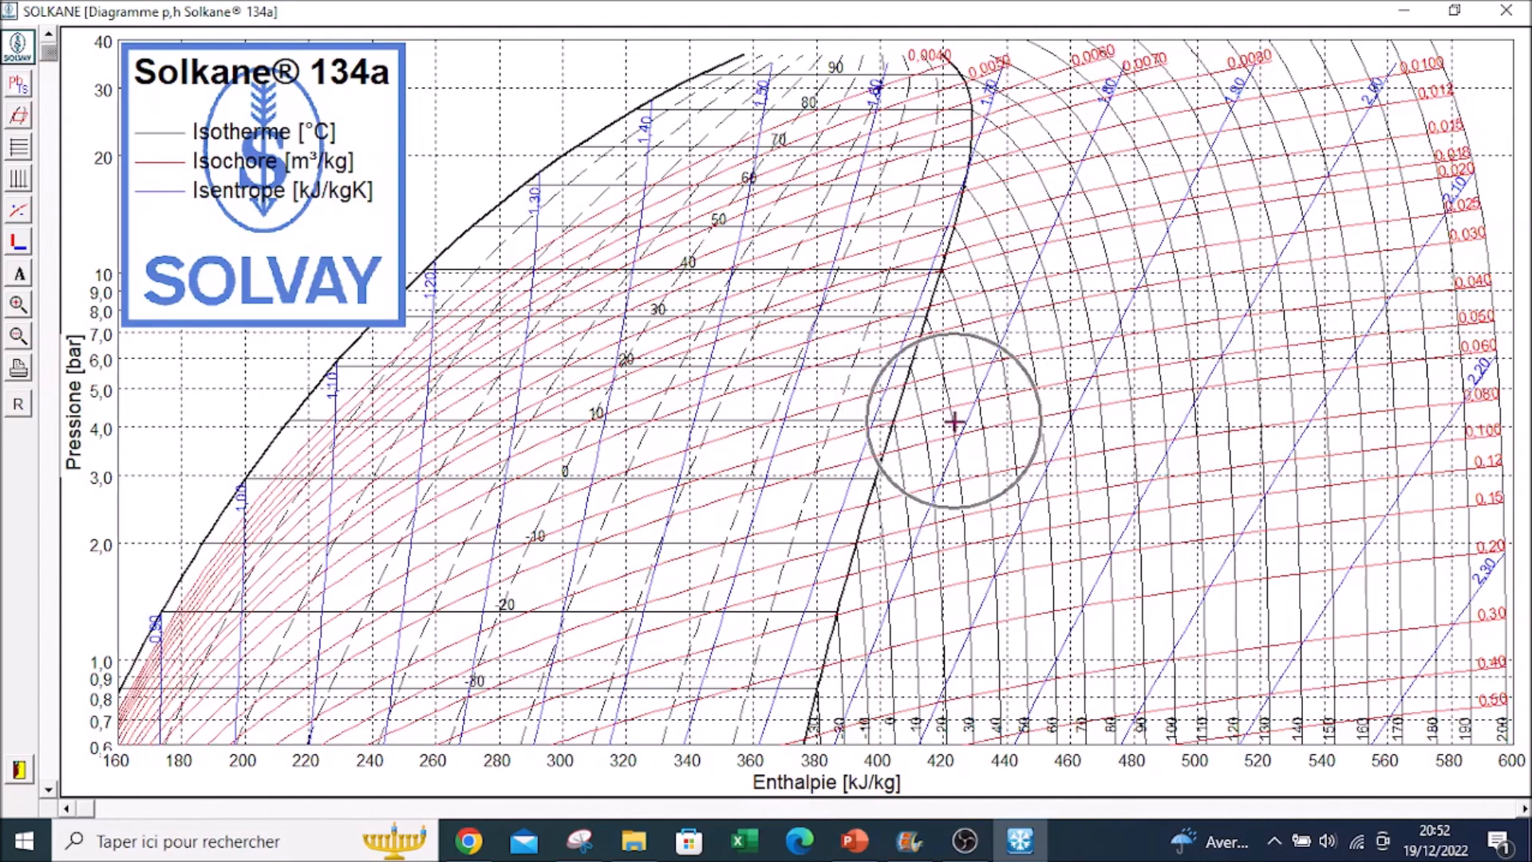
left_click(1506, 9)
left_click(256, 135)
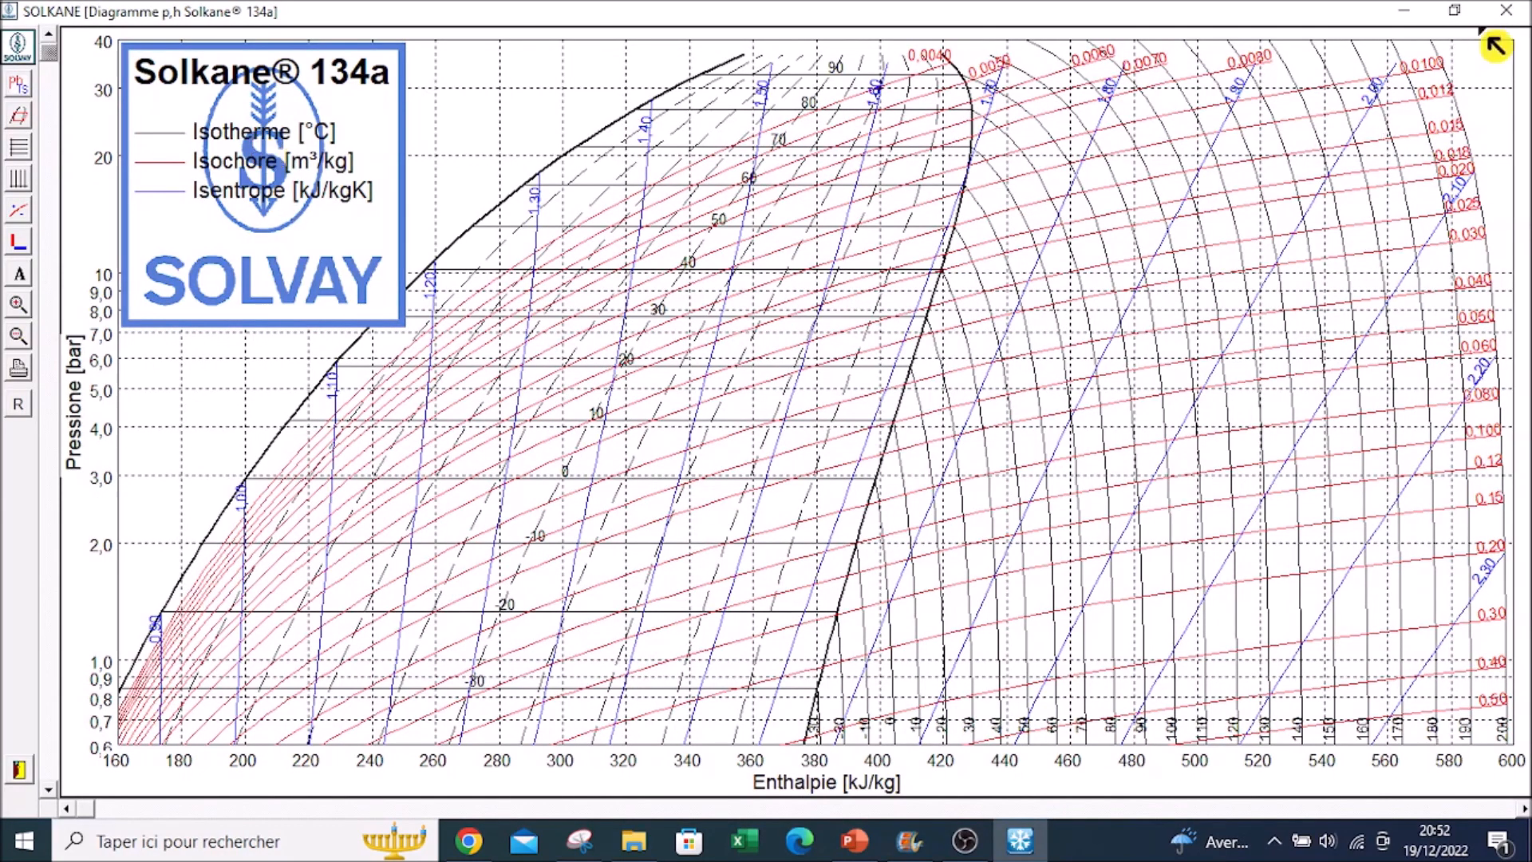
left_click(1505, 11)
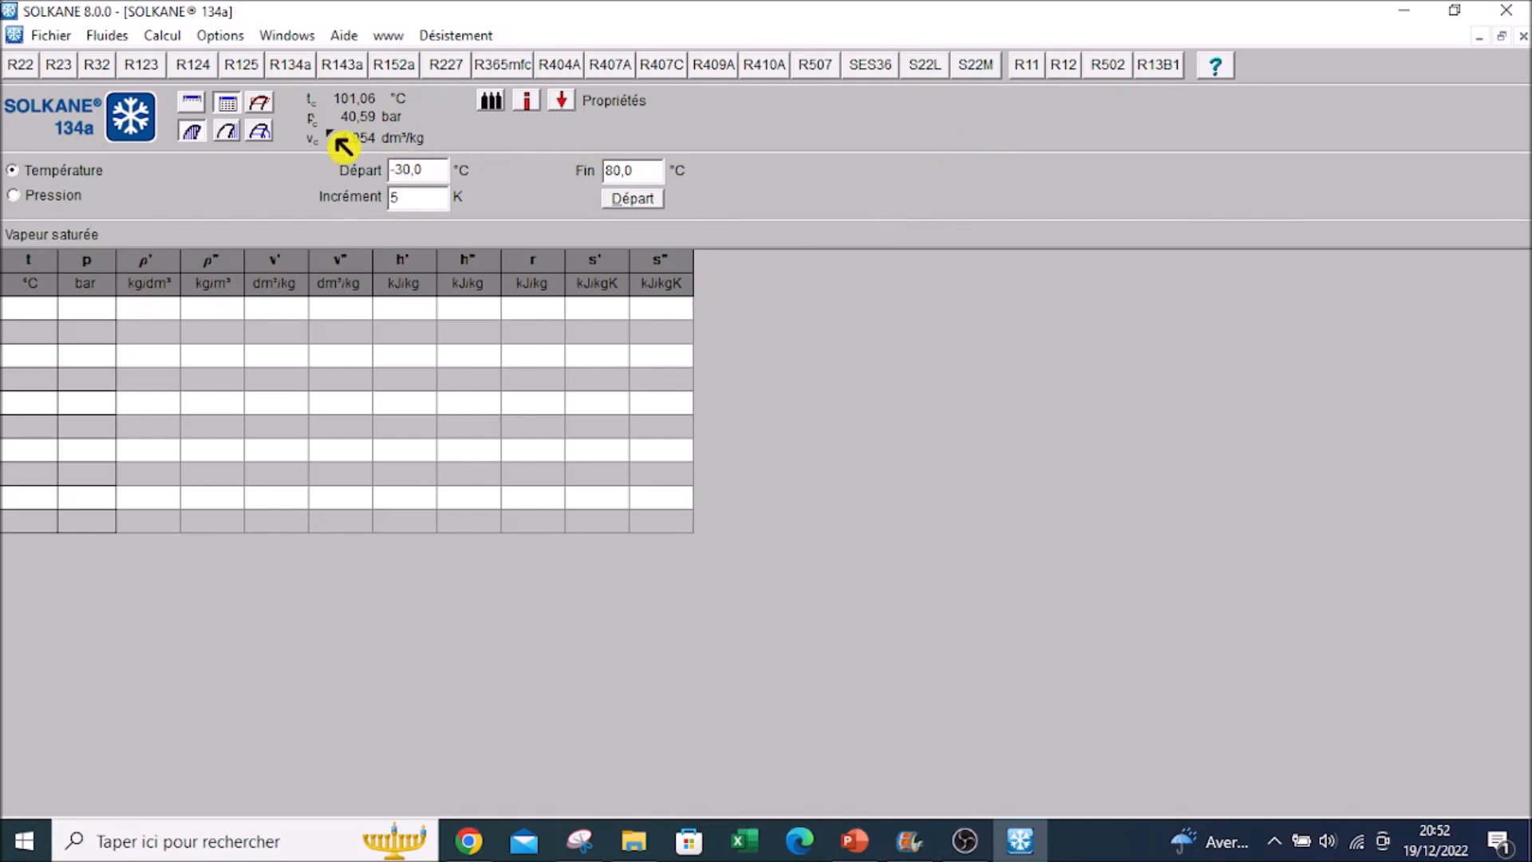
View the refrigeration cycle calculation and the property table, and settle on the single-point property calculation for R134a
left_click(267, 119)
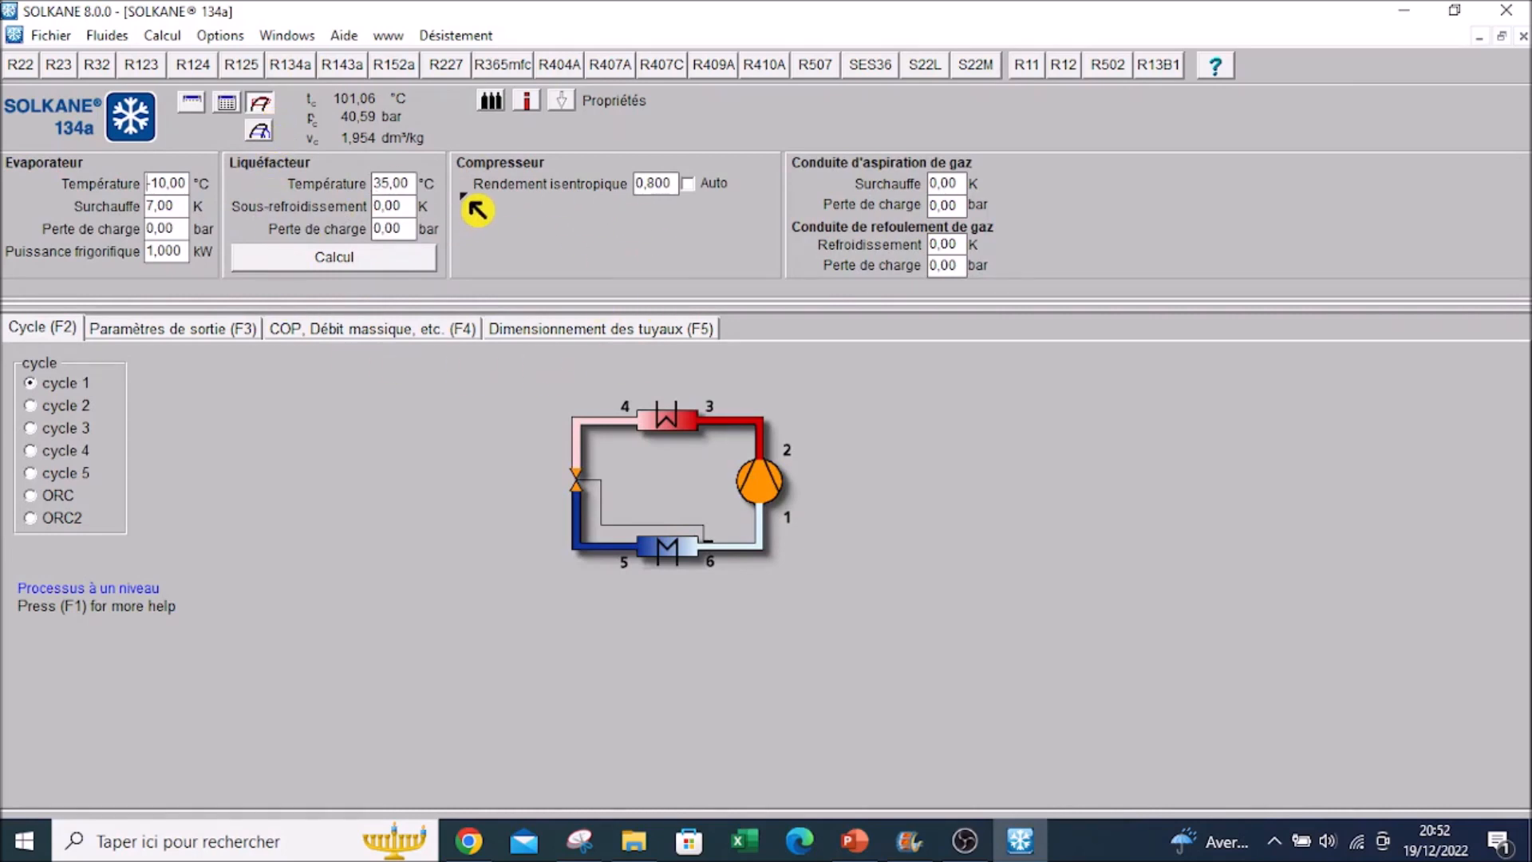
key("ctrl")
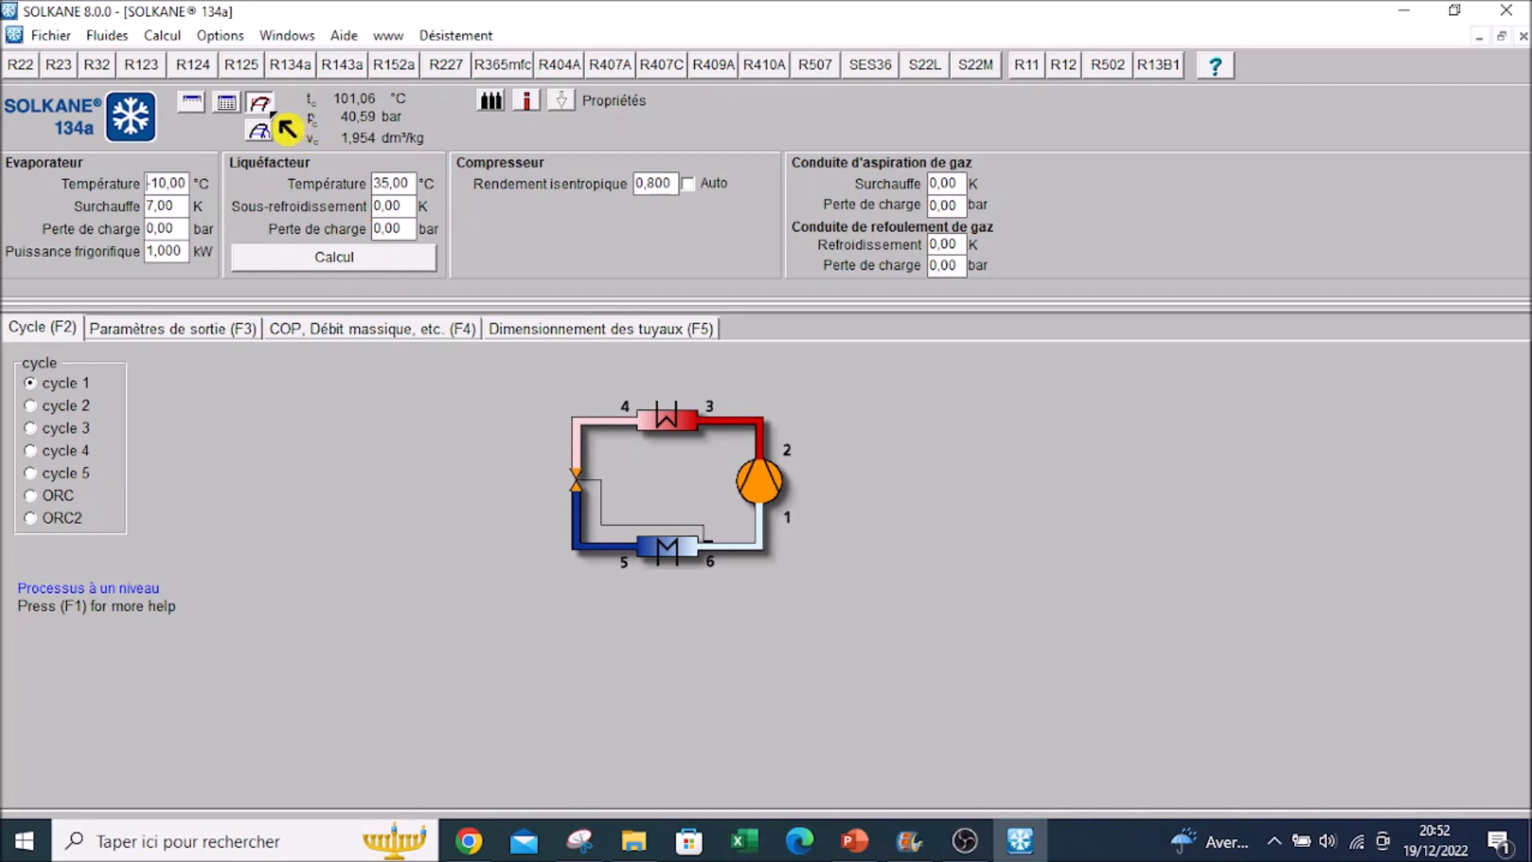
left_click(227, 124)
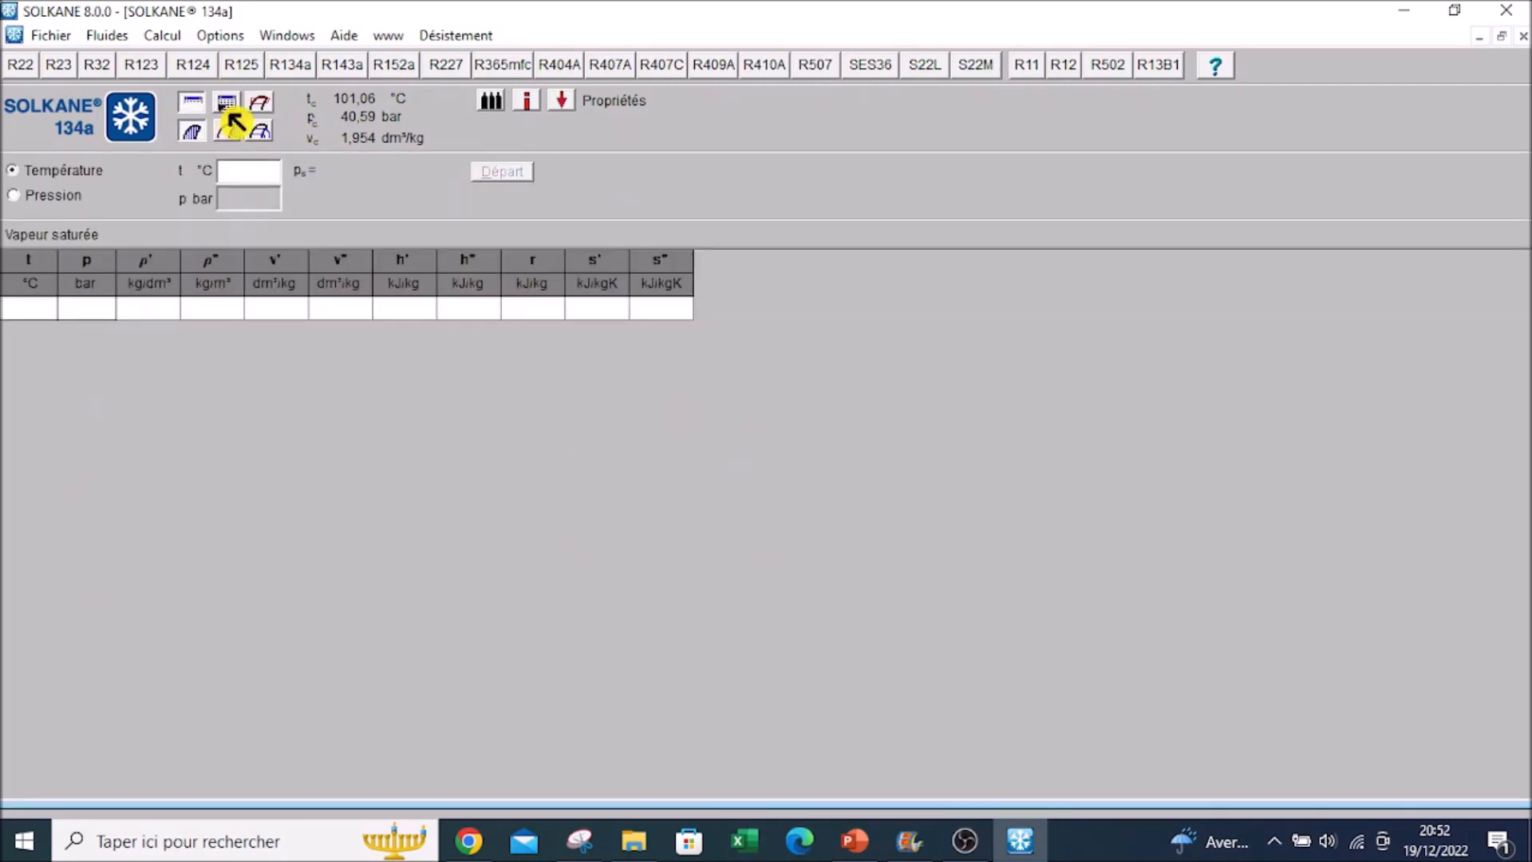
left_click(228, 117)
left_click(199, 113)
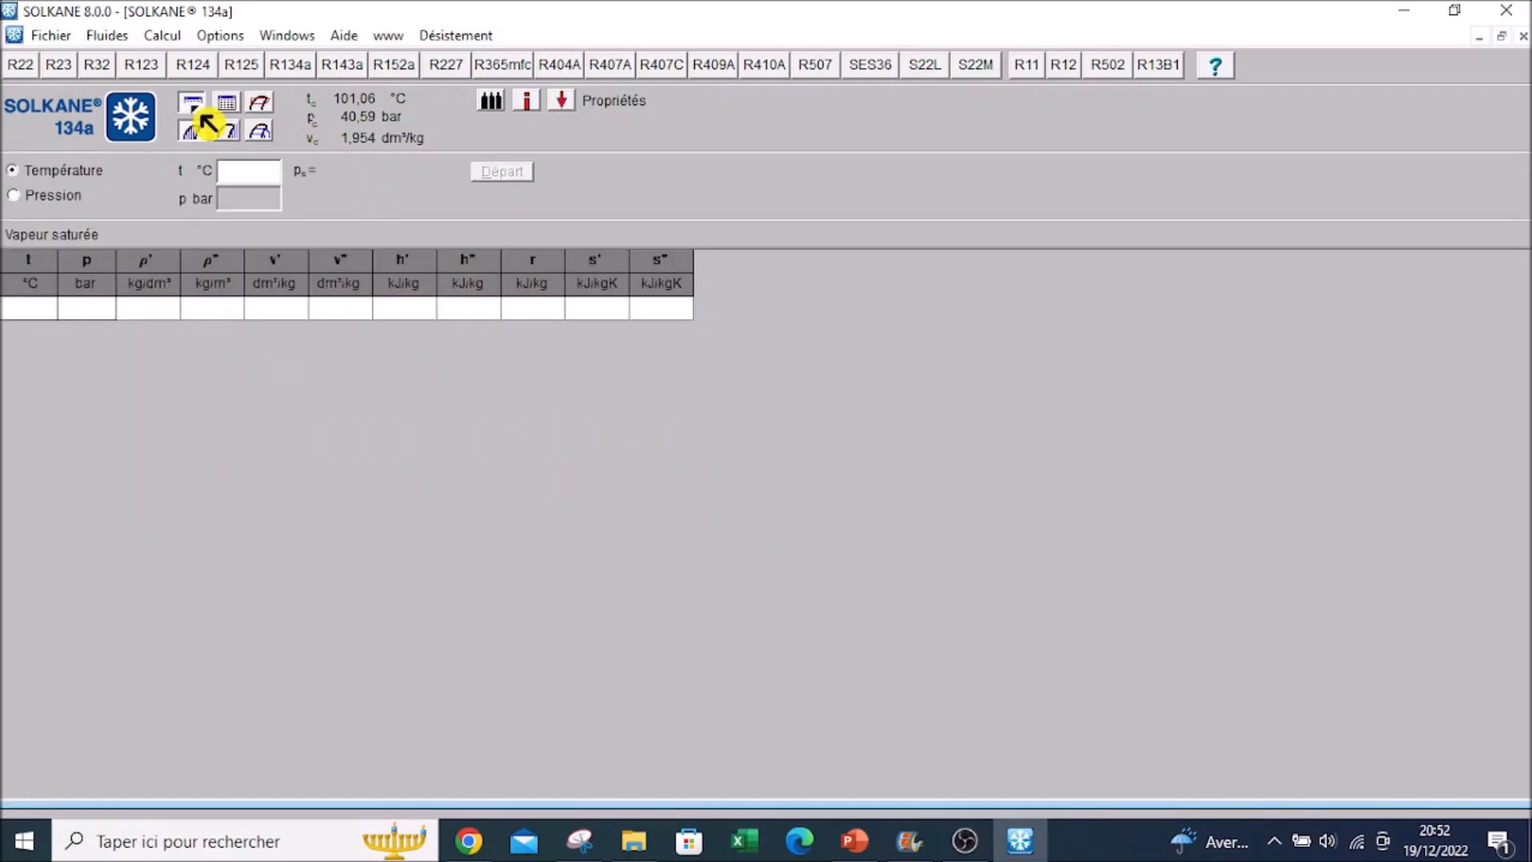
left_click(224, 114)
left_click(189, 113)
left_click(191, 104)
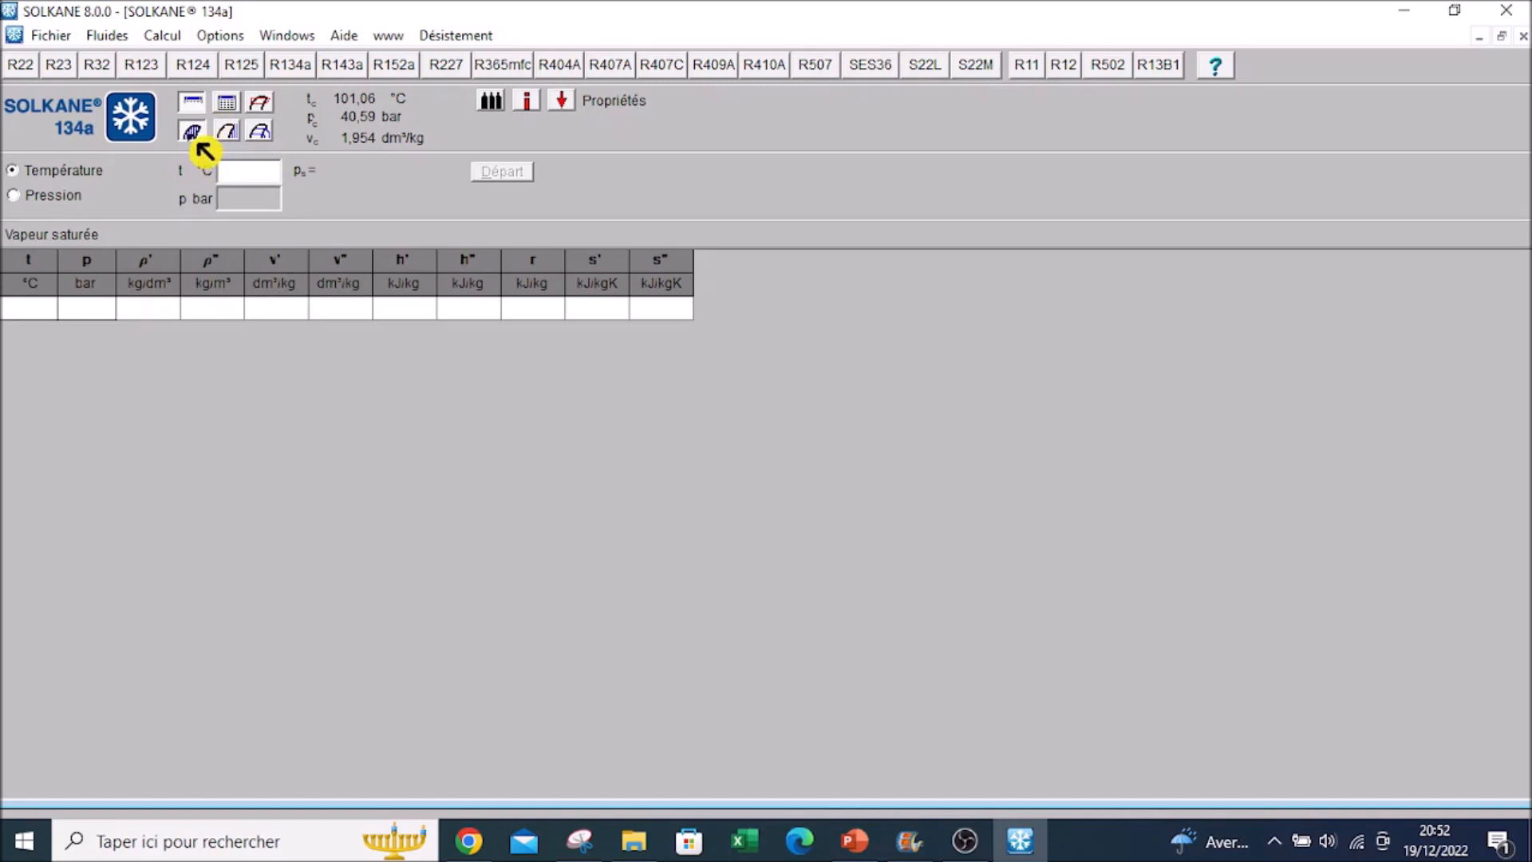
Check the superheated vapour mode of the single-point calculation and return to saturated vapour
left_click(192, 131)
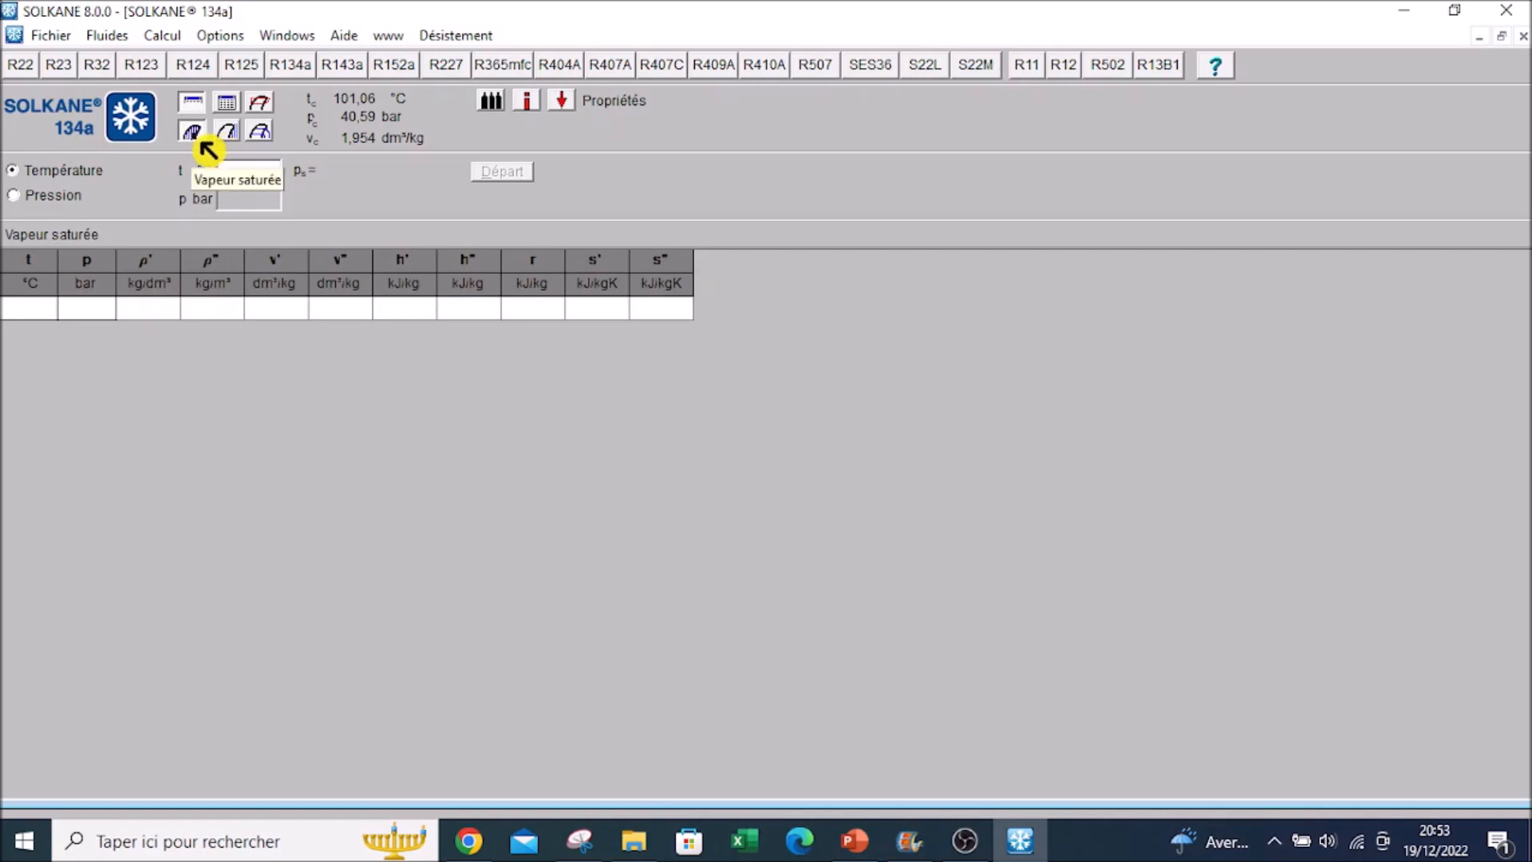
left_click(201, 141)
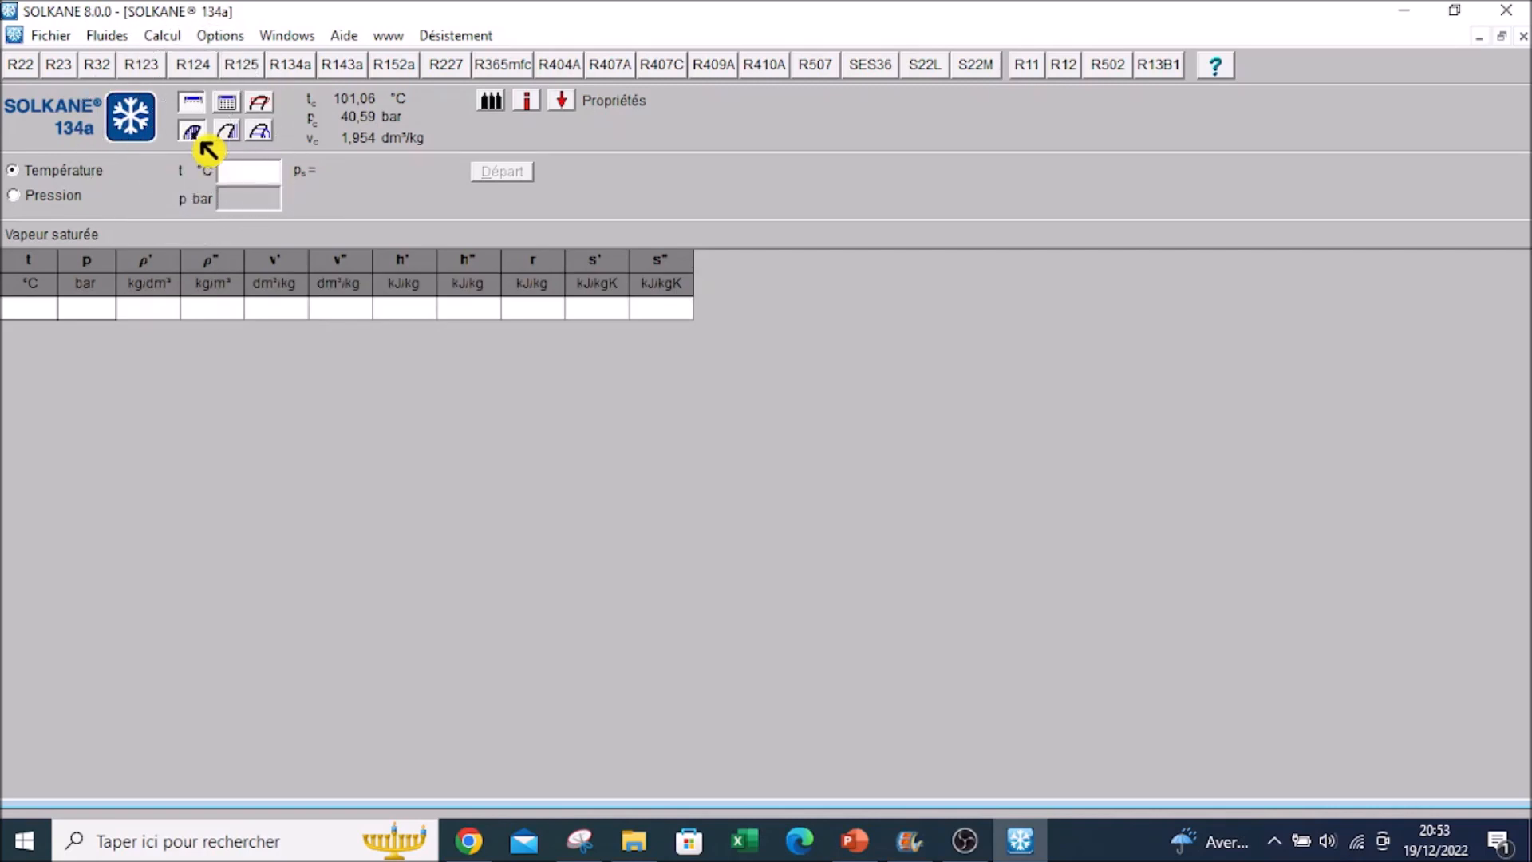
left_click(233, 136)
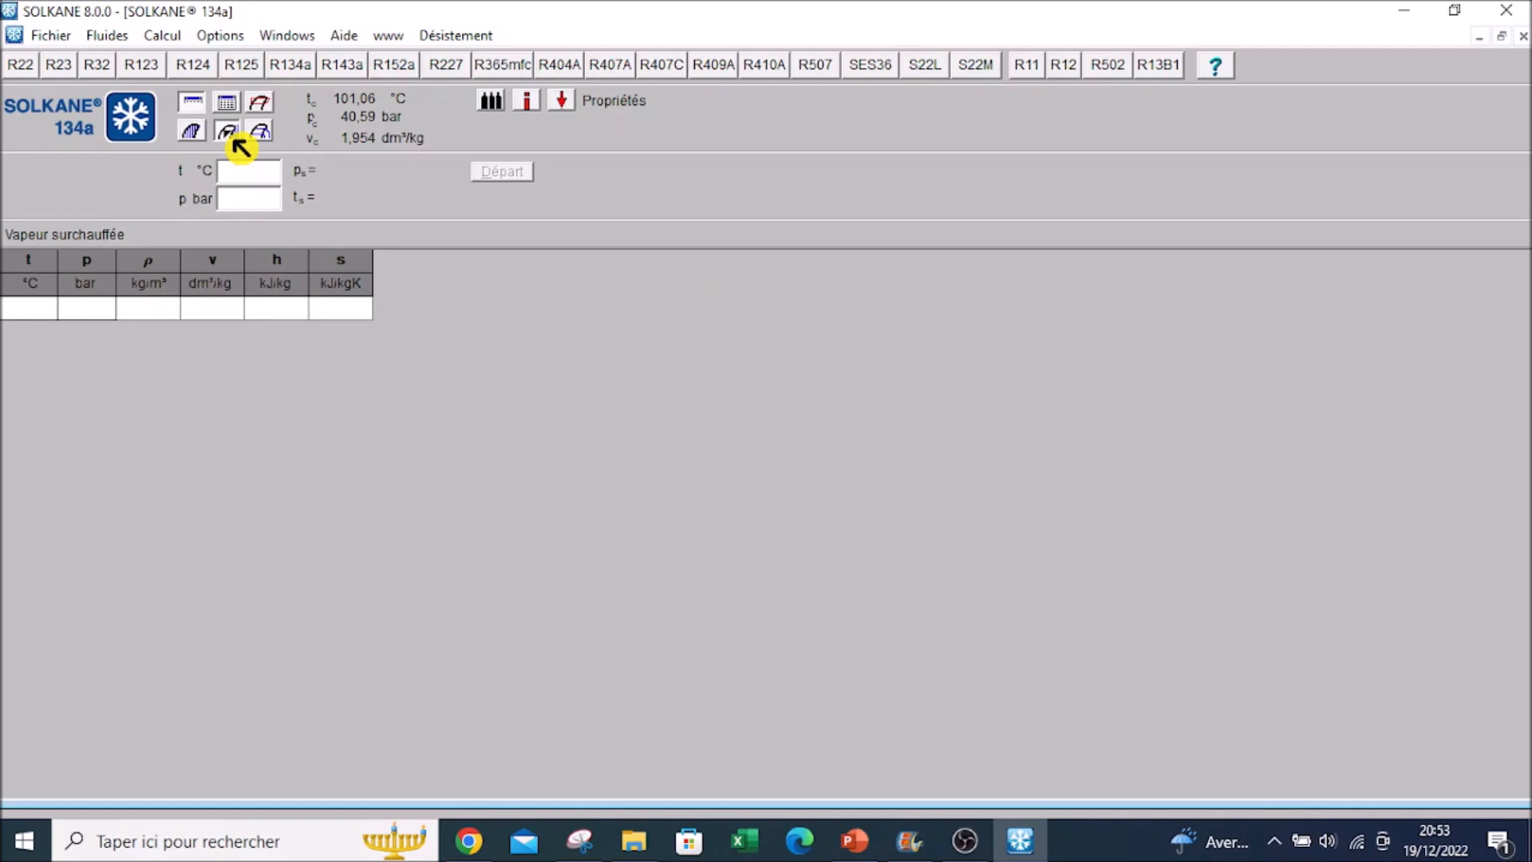
left_click(233, 137)
left_click(200, 137)
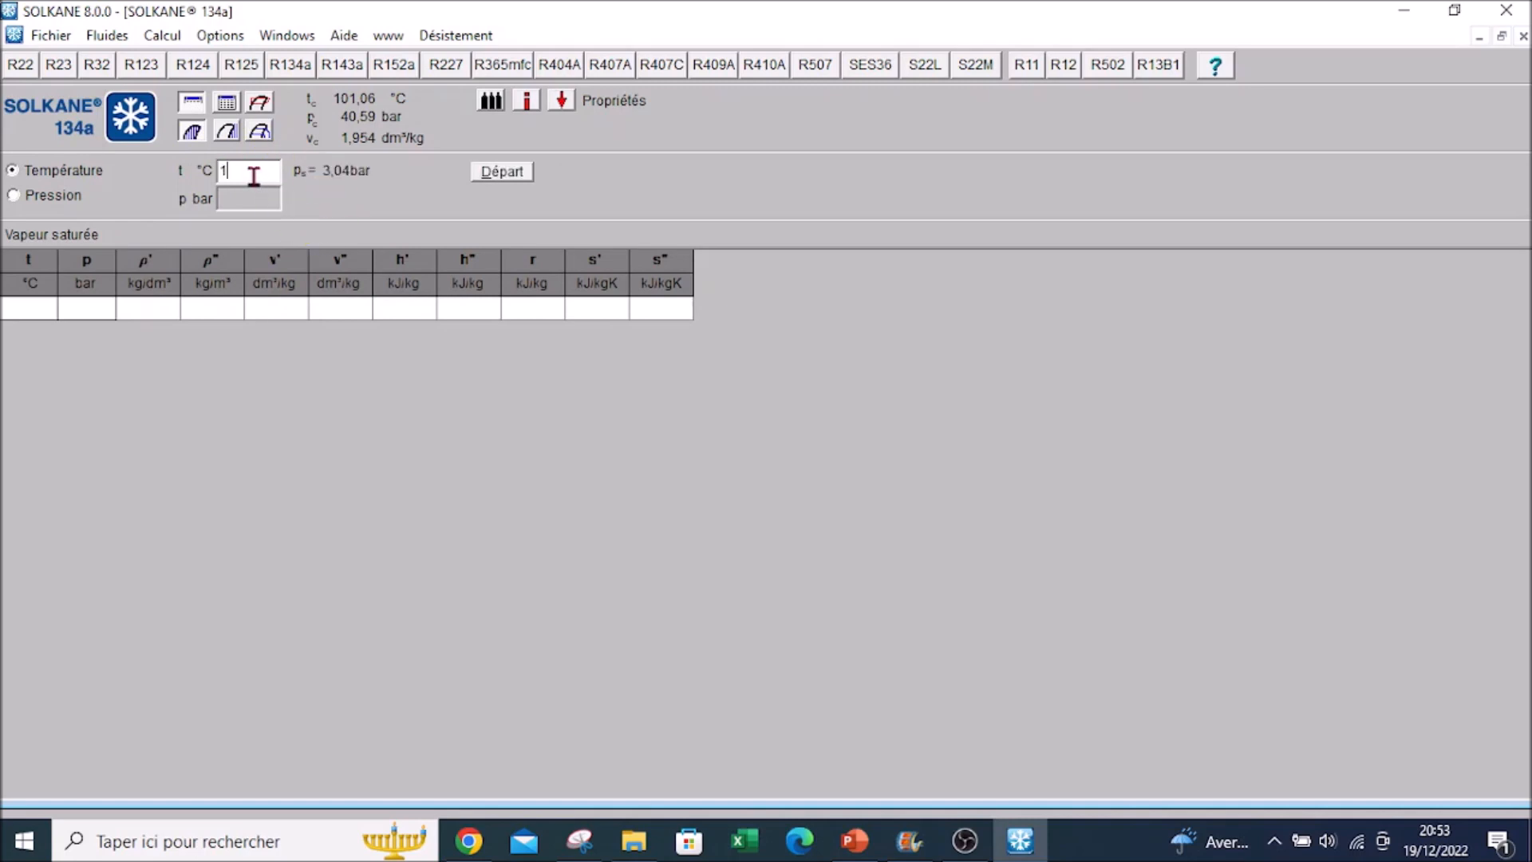
Calculate the saturated vapour properties of R134a at 10 °C and examine the resulting enthalpy and entropy values
left_click(344, 194)
key("ctrl")
key("ctrl")
key("ctrl")
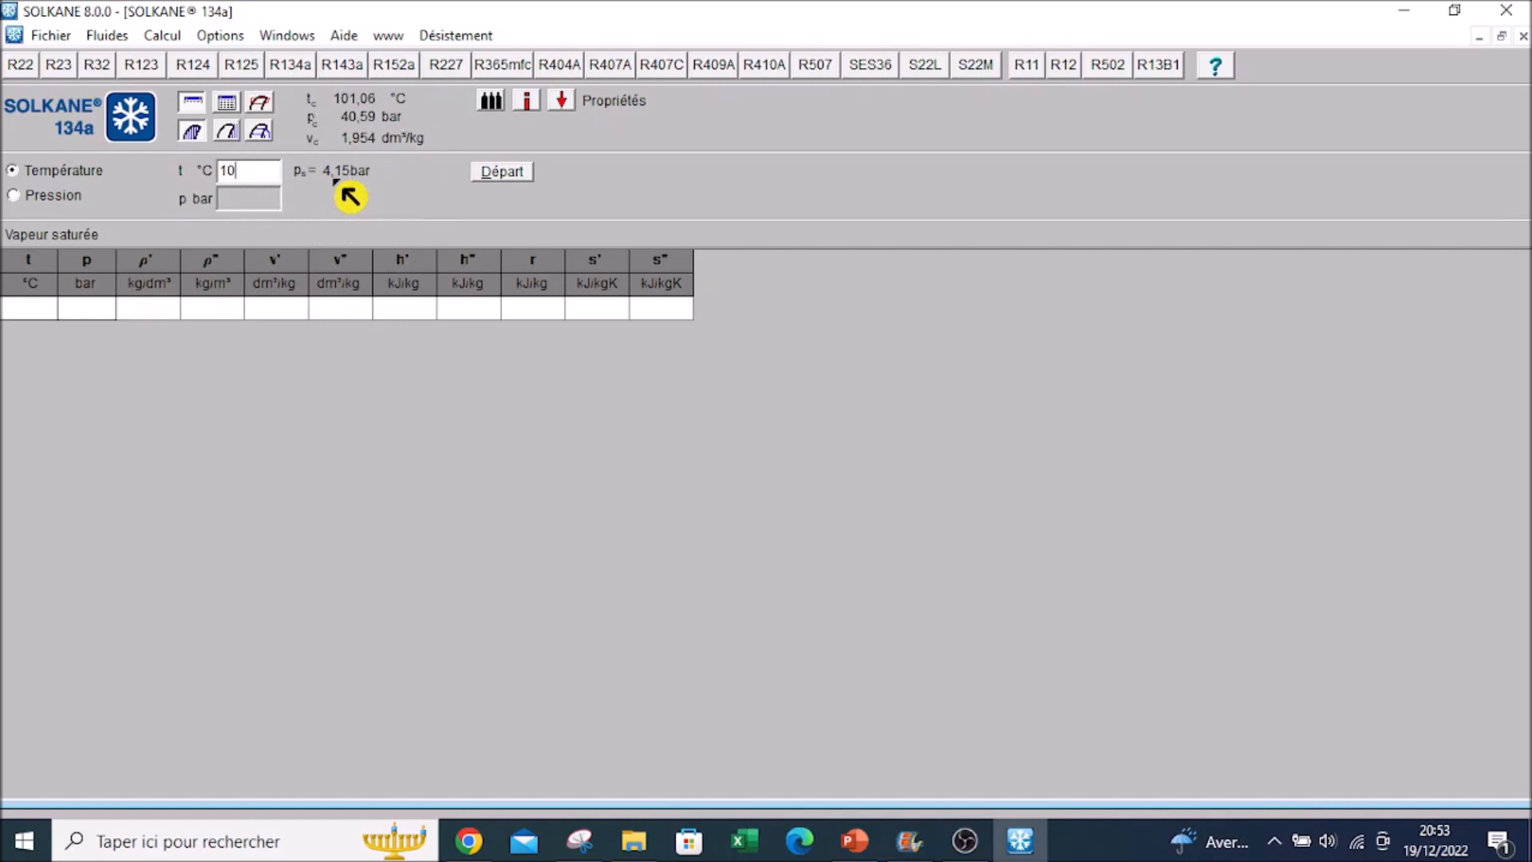
key("ctrl")
key("ctrl")
left_click(499, 171)
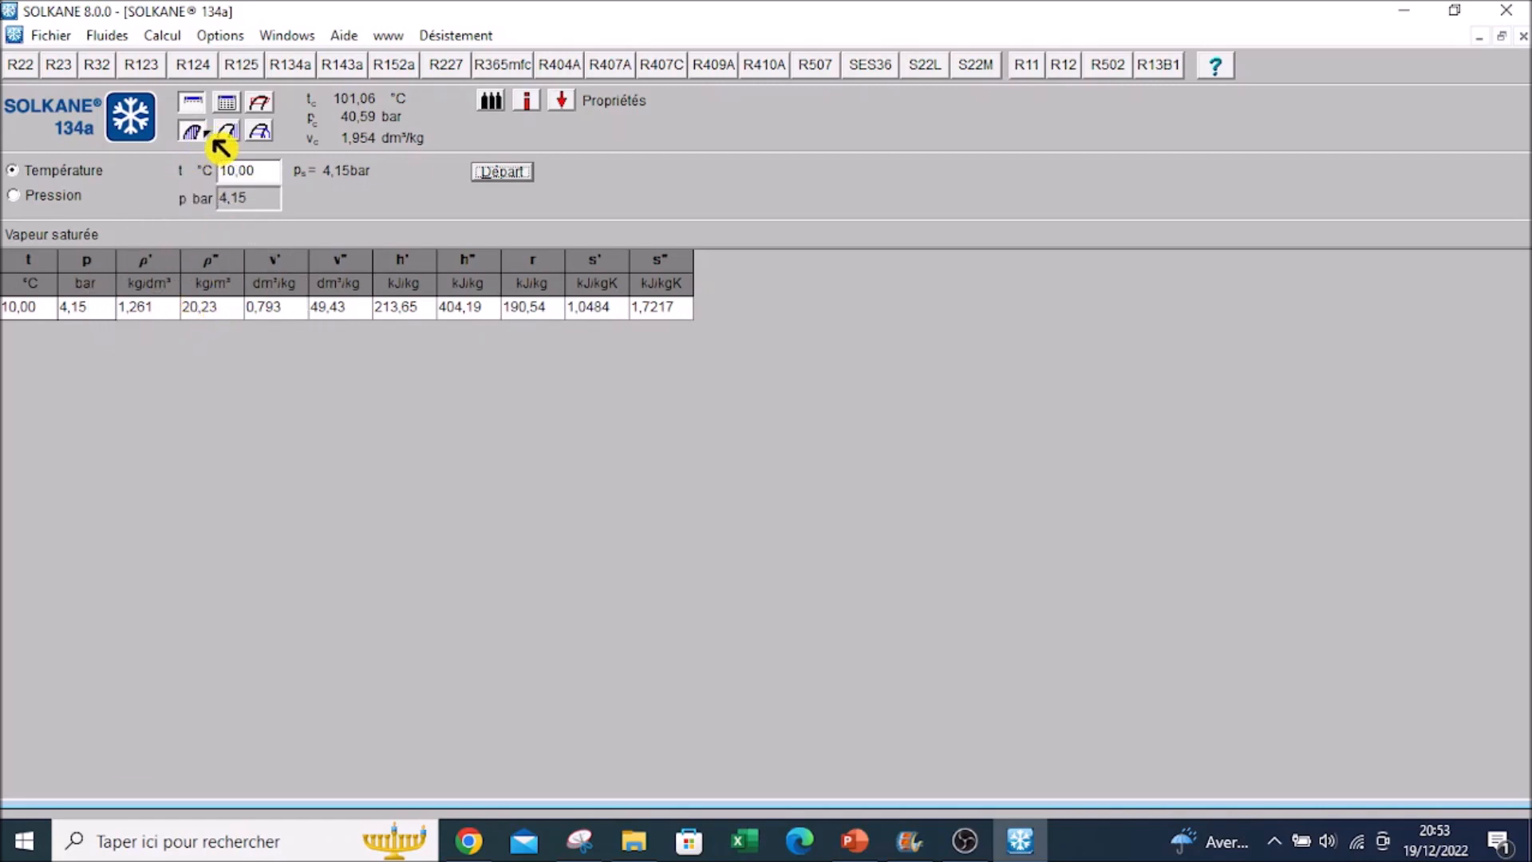
key("ctrl")
key("ctrl")
key("ctrl")
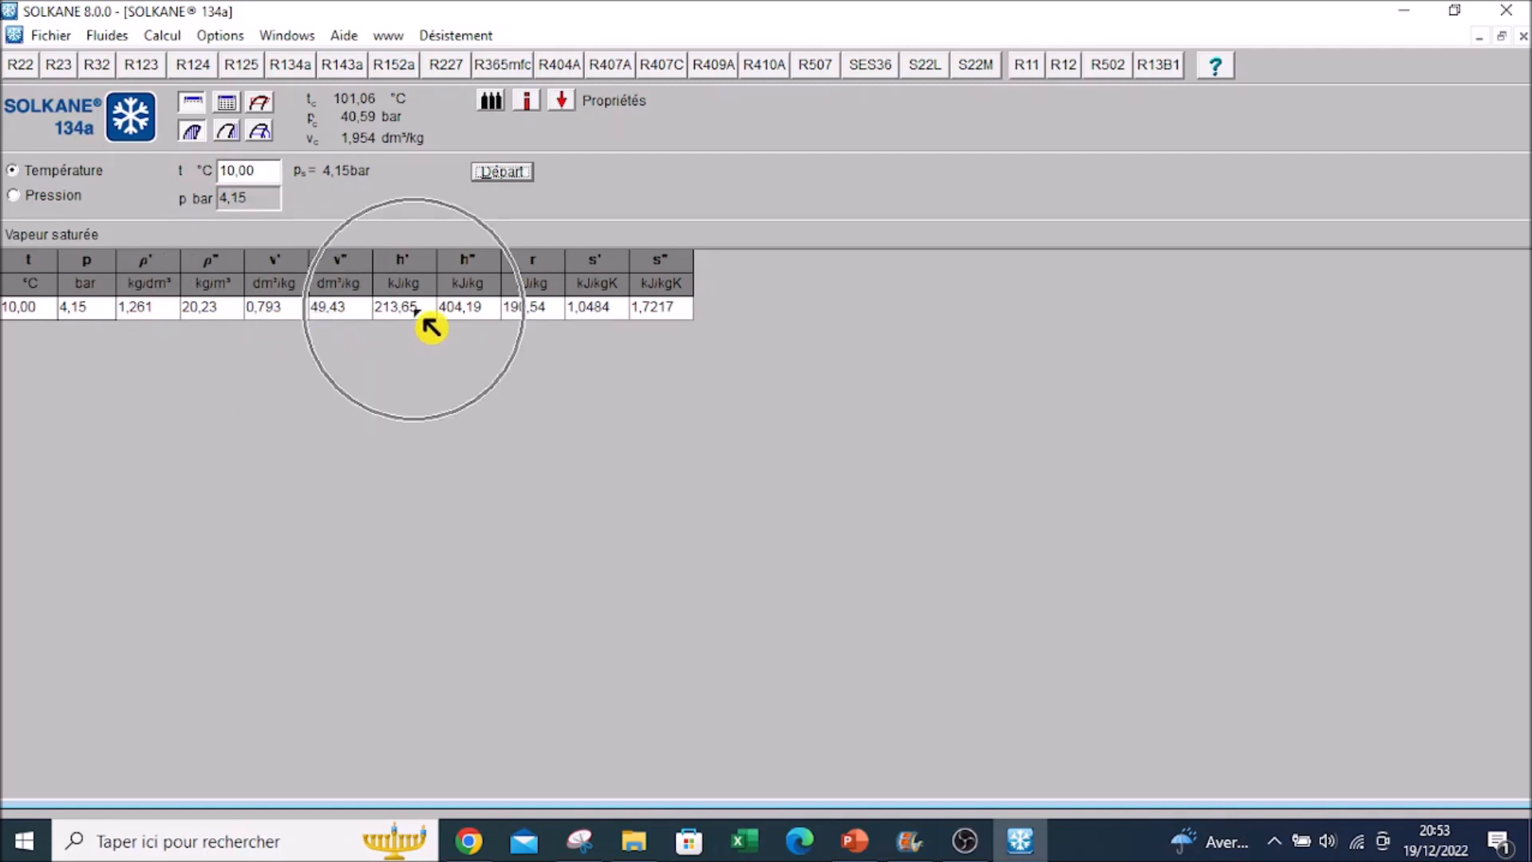
key("ctrl")
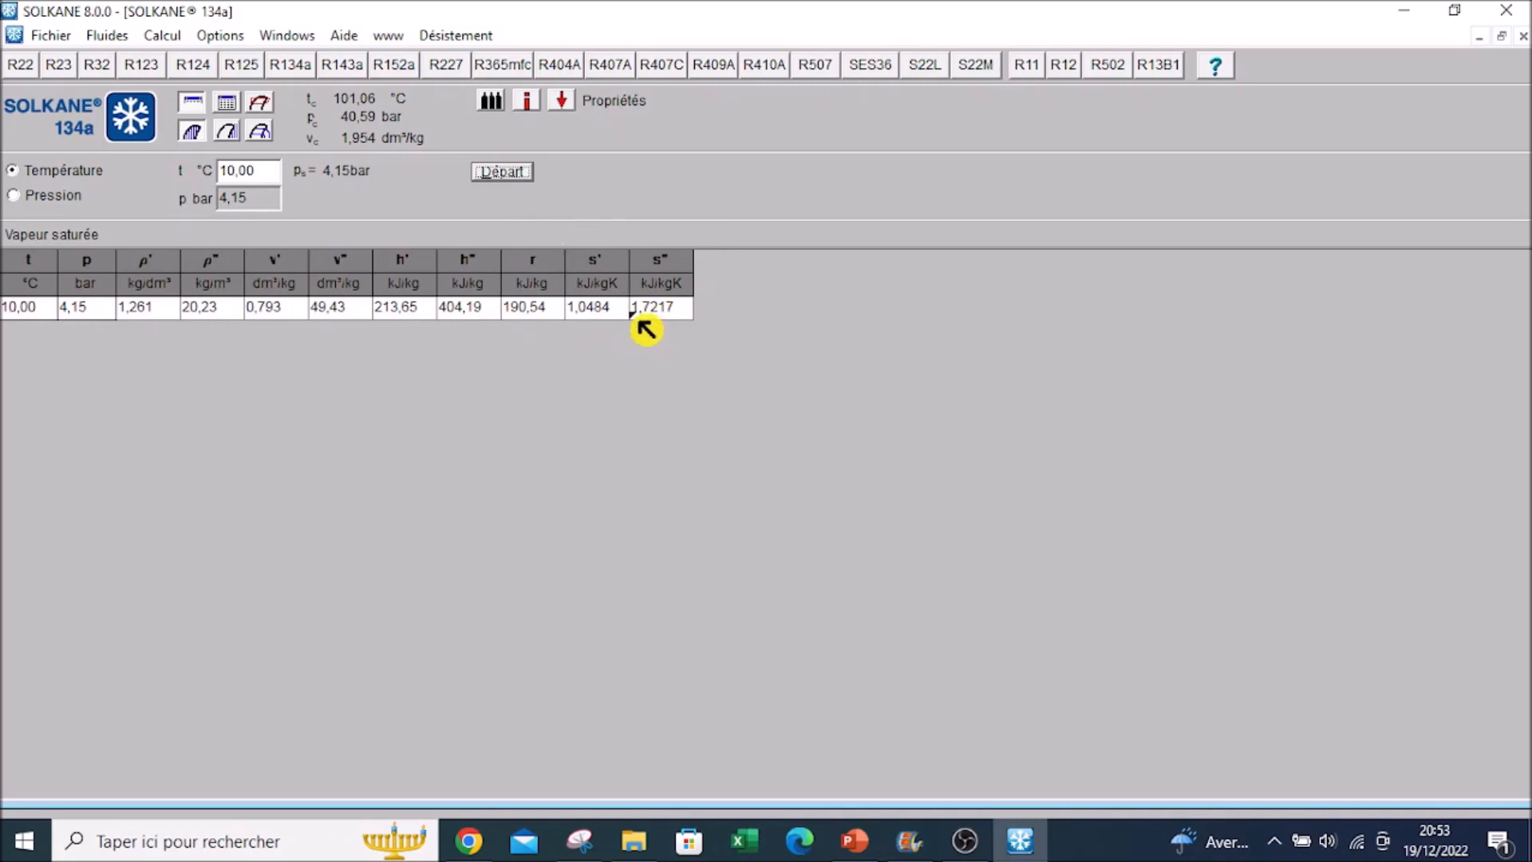
key("ctrl")
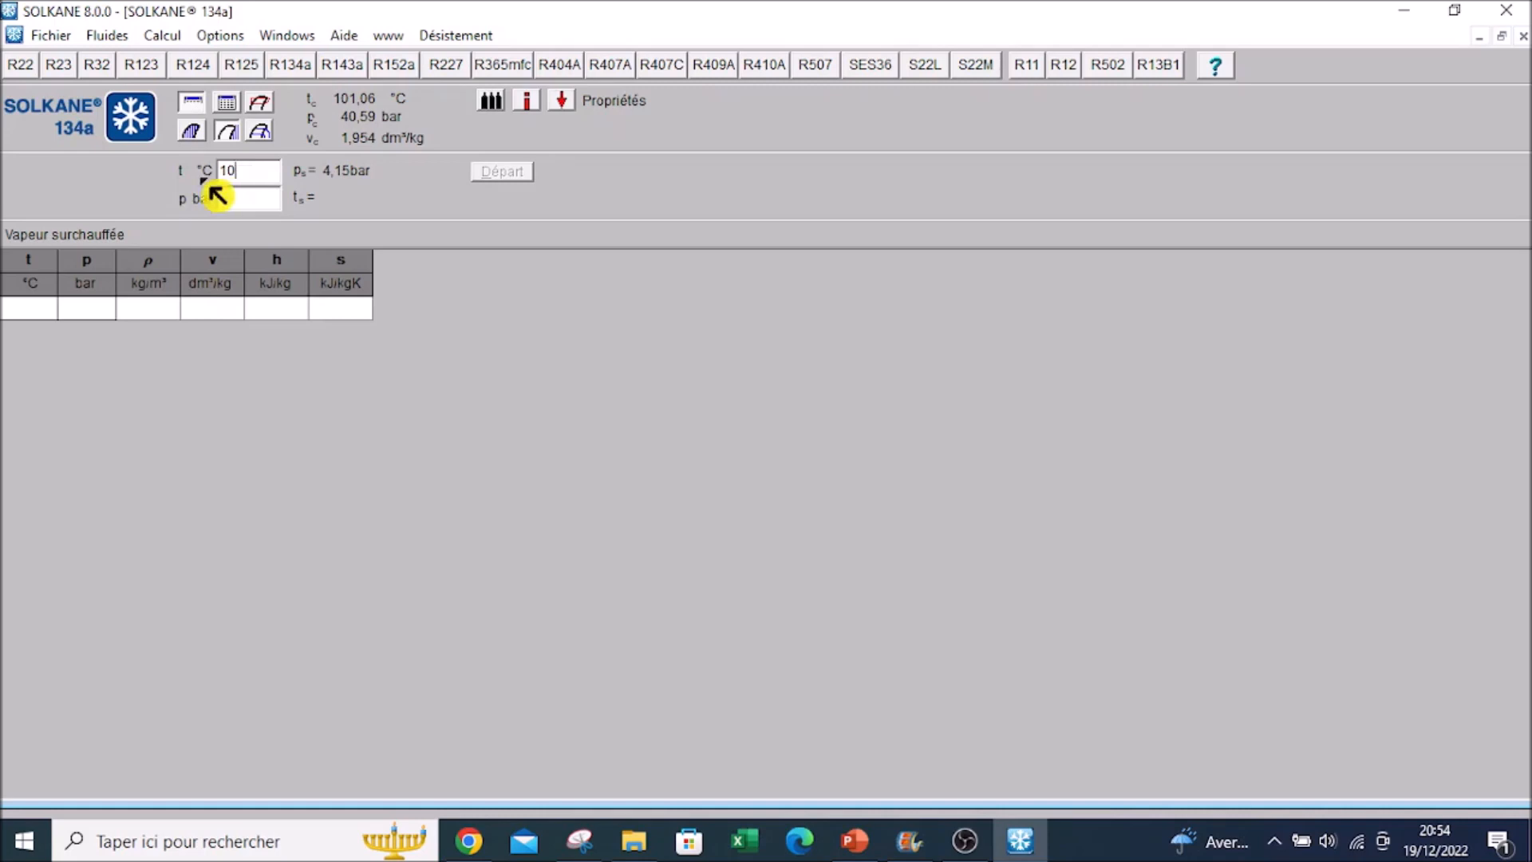
Try to calculate the superheated vapour properties of R134a at 10 °C and 10 bar
type("10")
left_click(502, 171)
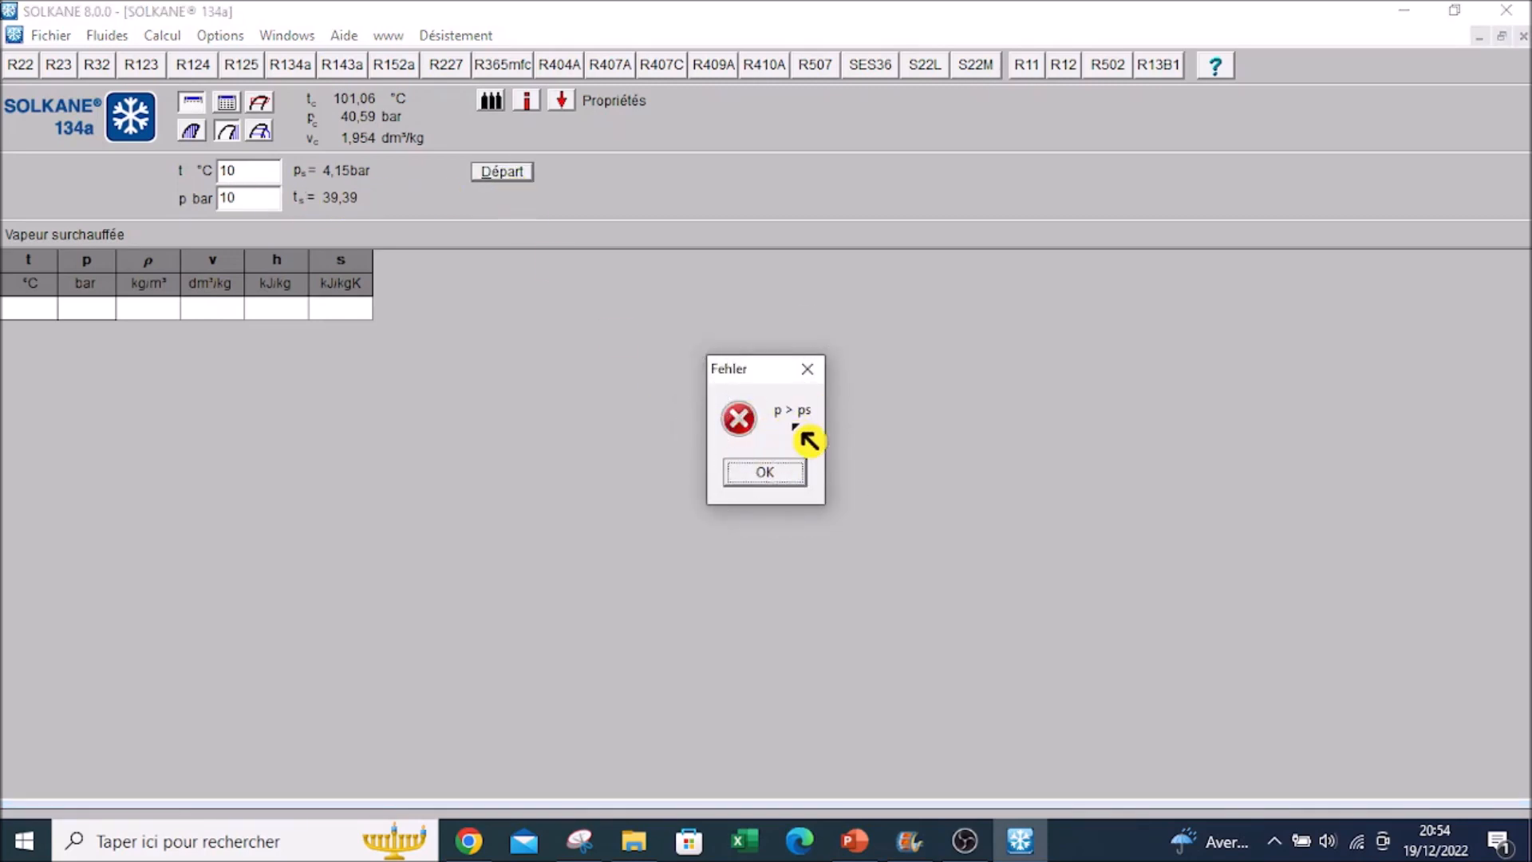
left_click(809, 369)
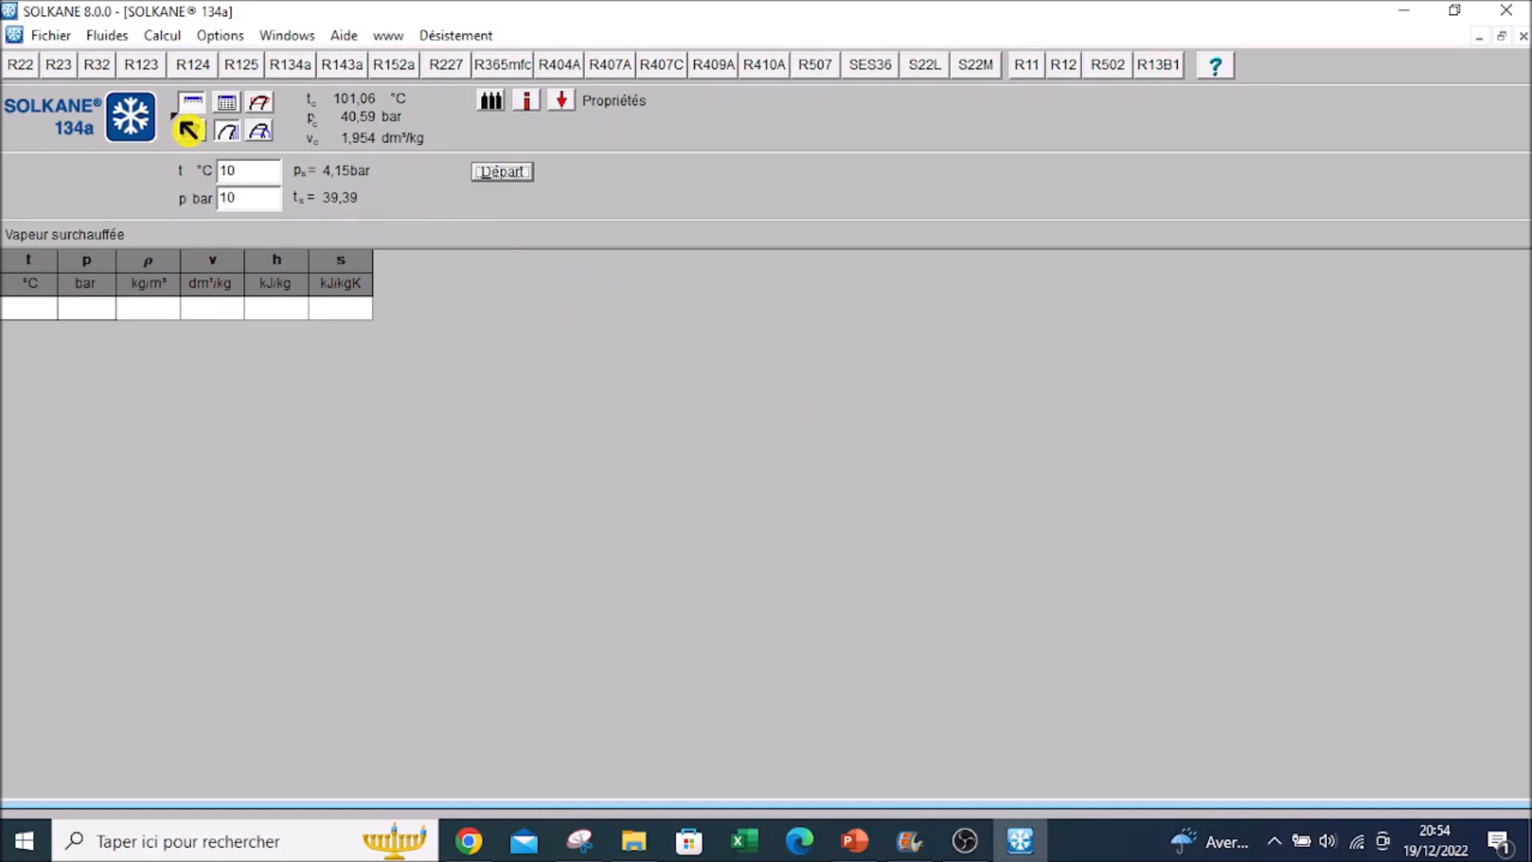
Examine the 10 °C isotherm on the R134a pressure-enthalpy diagram and close the diagram
left_click(260, 132)
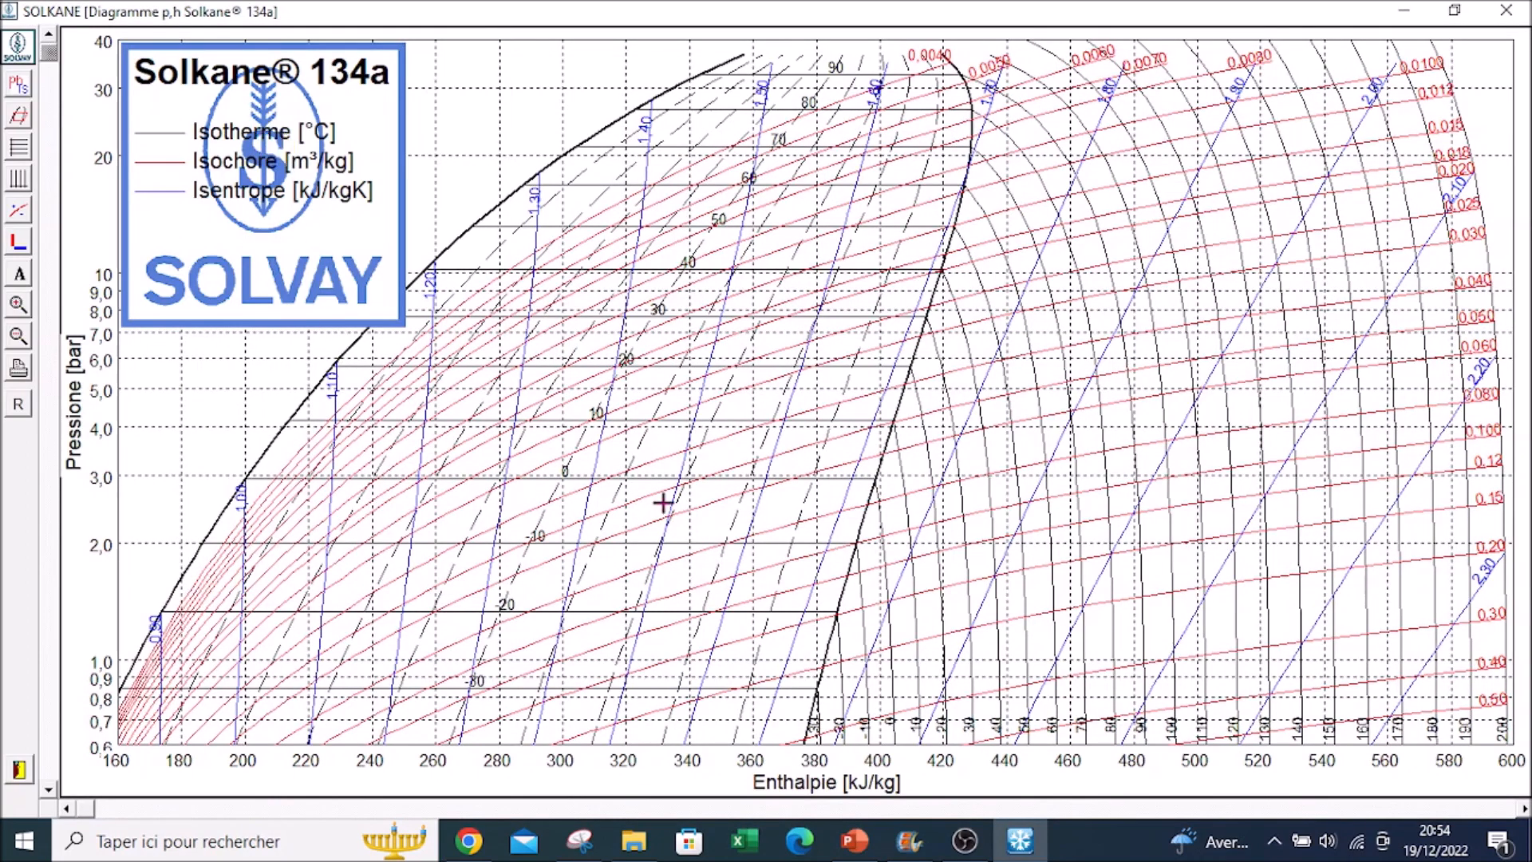
left_click(594, 416)
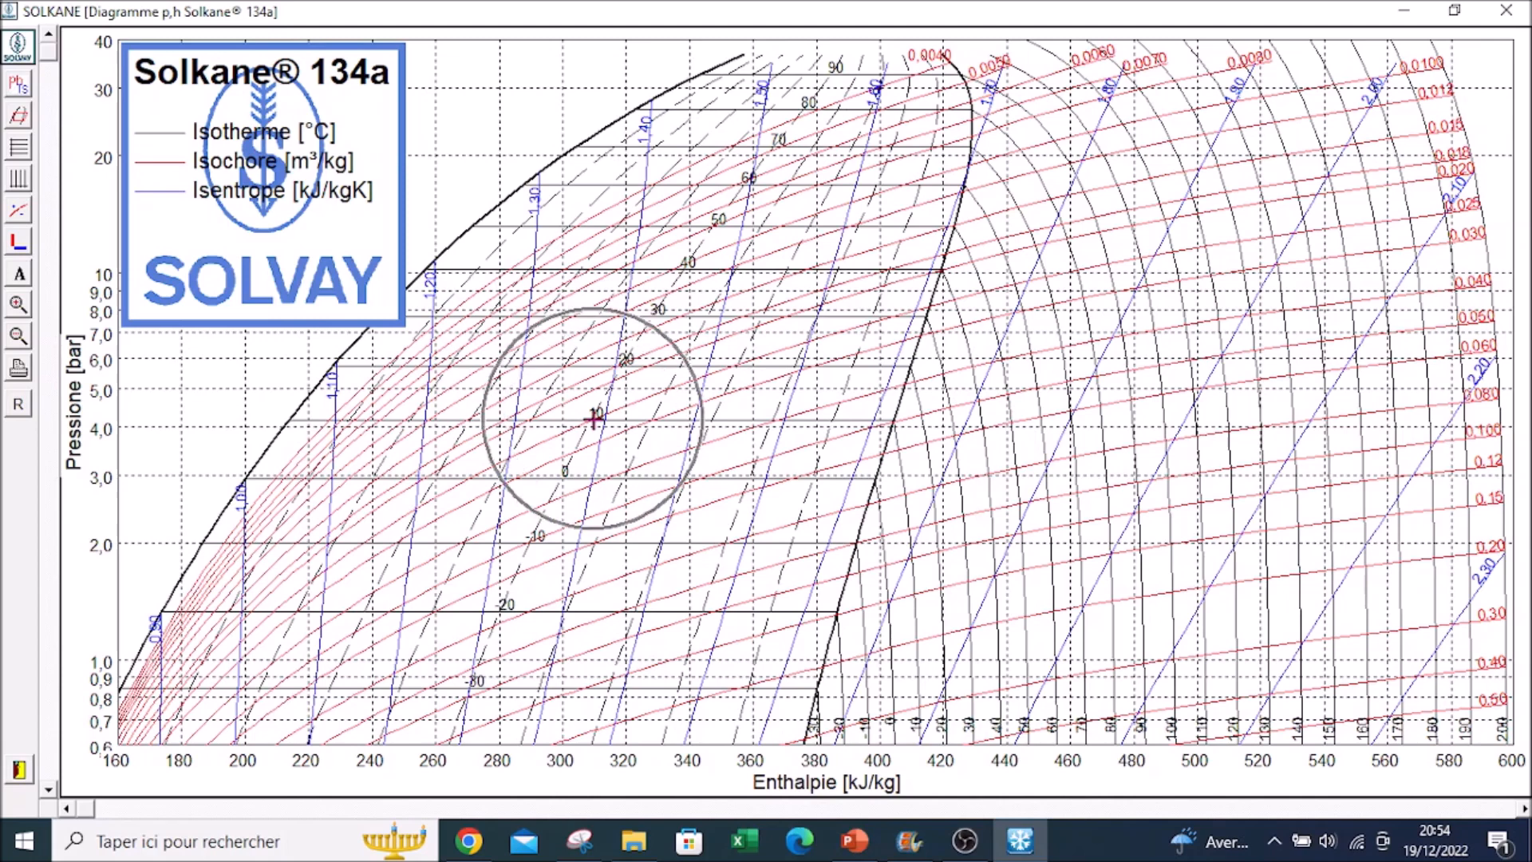
left_click(267, 266)
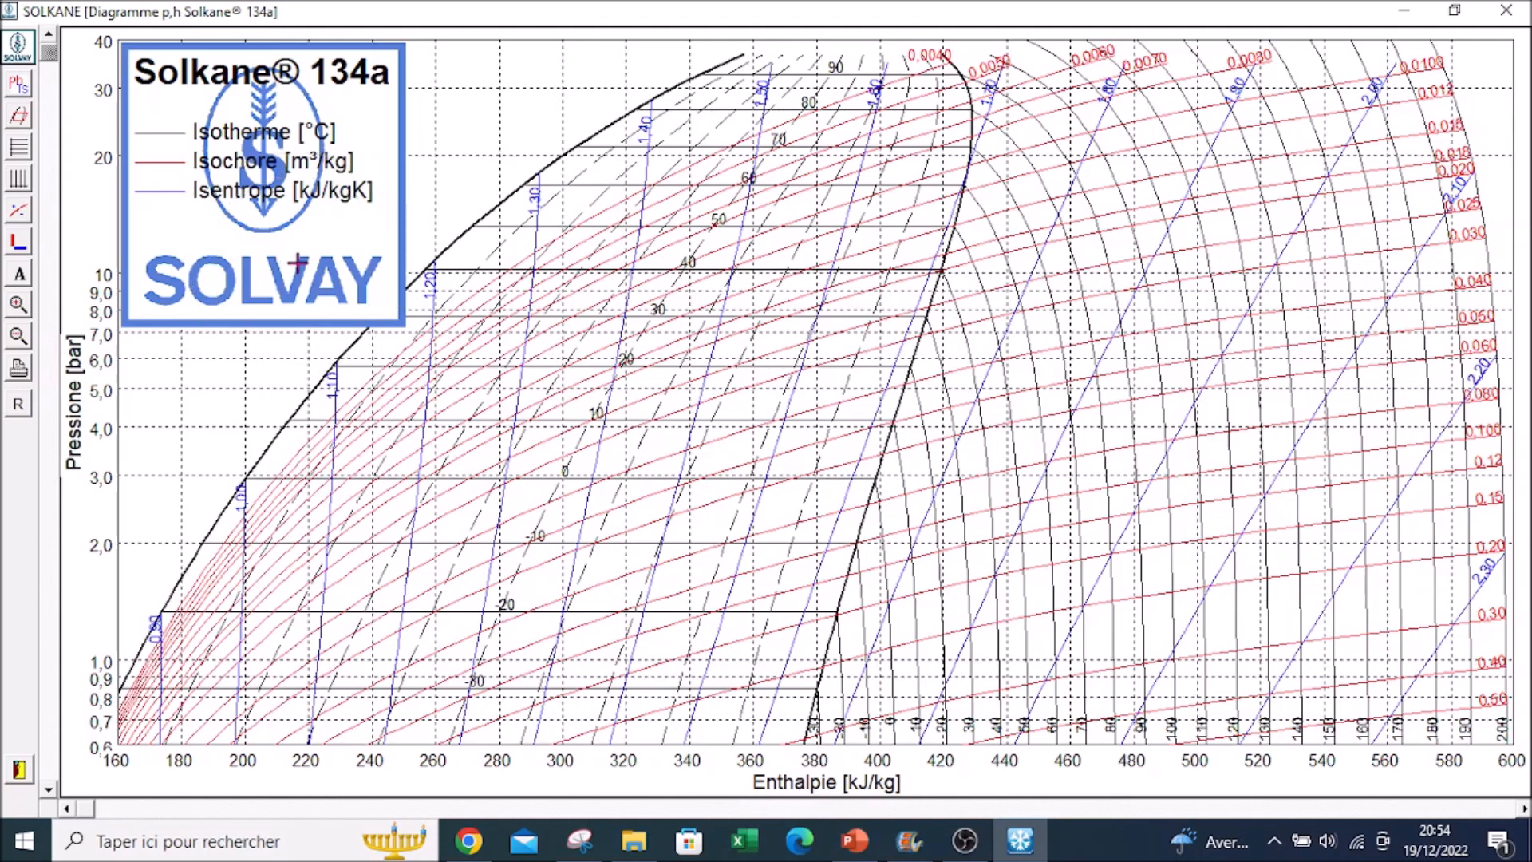
left_click(297, 263)
left_click(298, 262)
left_click(298, 262)
left_click(1507, 10)
Calculate the superheated vapour properties of R134a at 10 °C and 1 bar and examine the resulting values
left_click(233, 198)
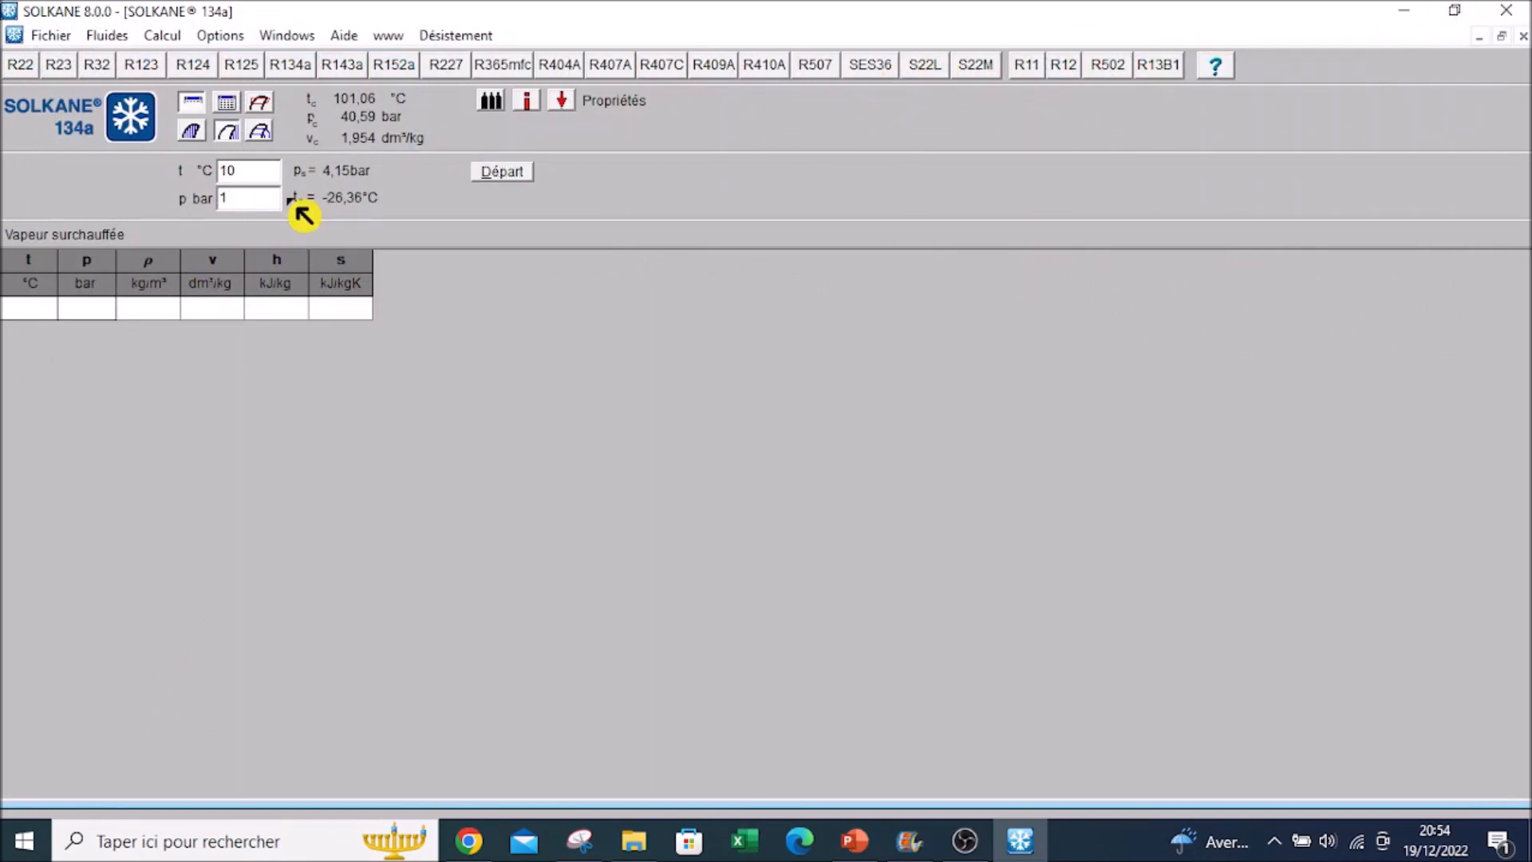
left_click(517, 177)
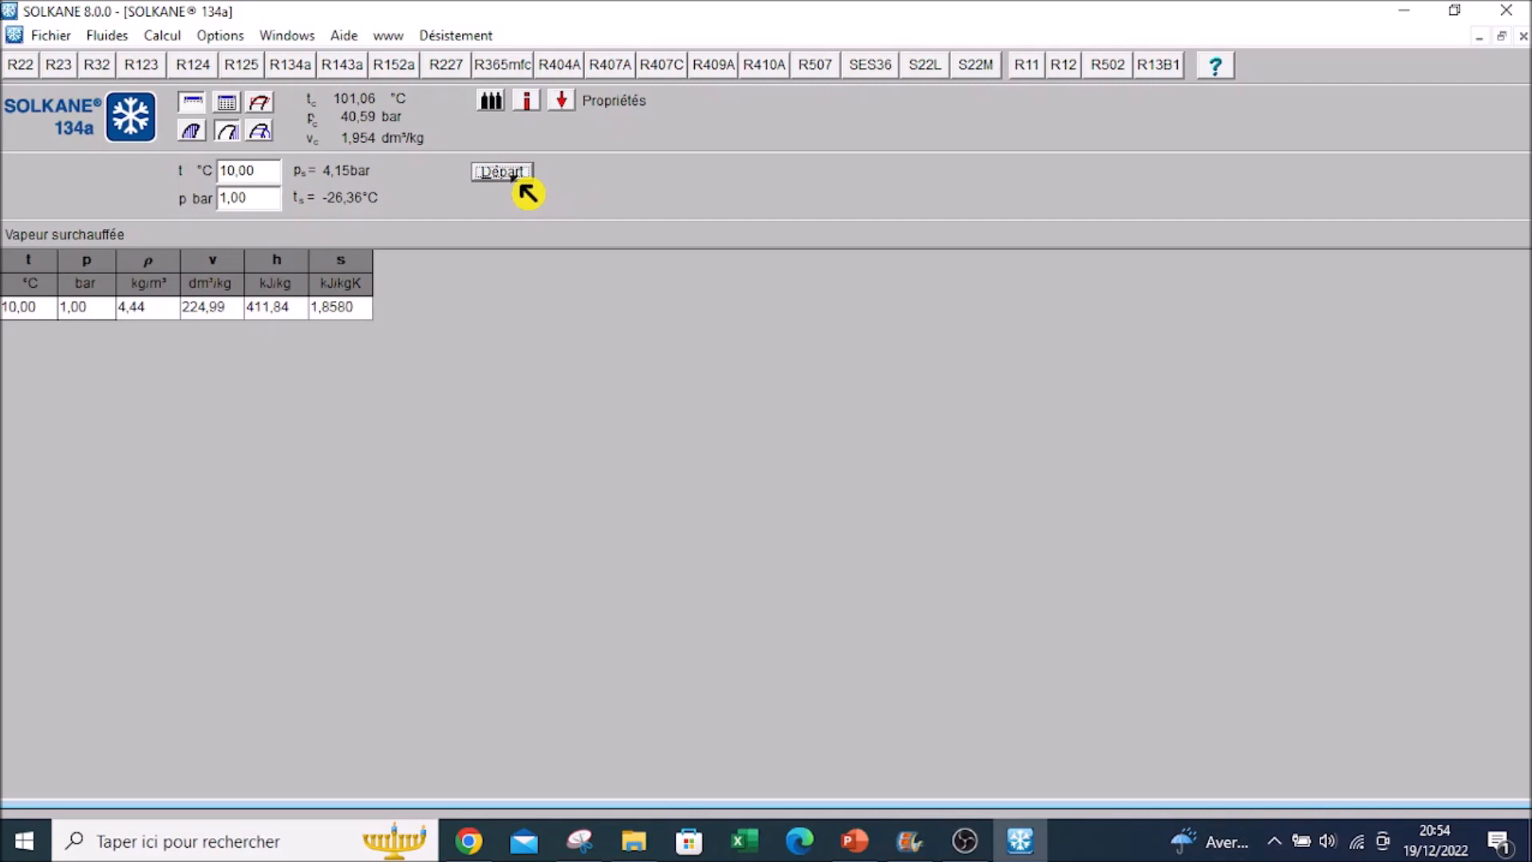
left_click(28, 311)
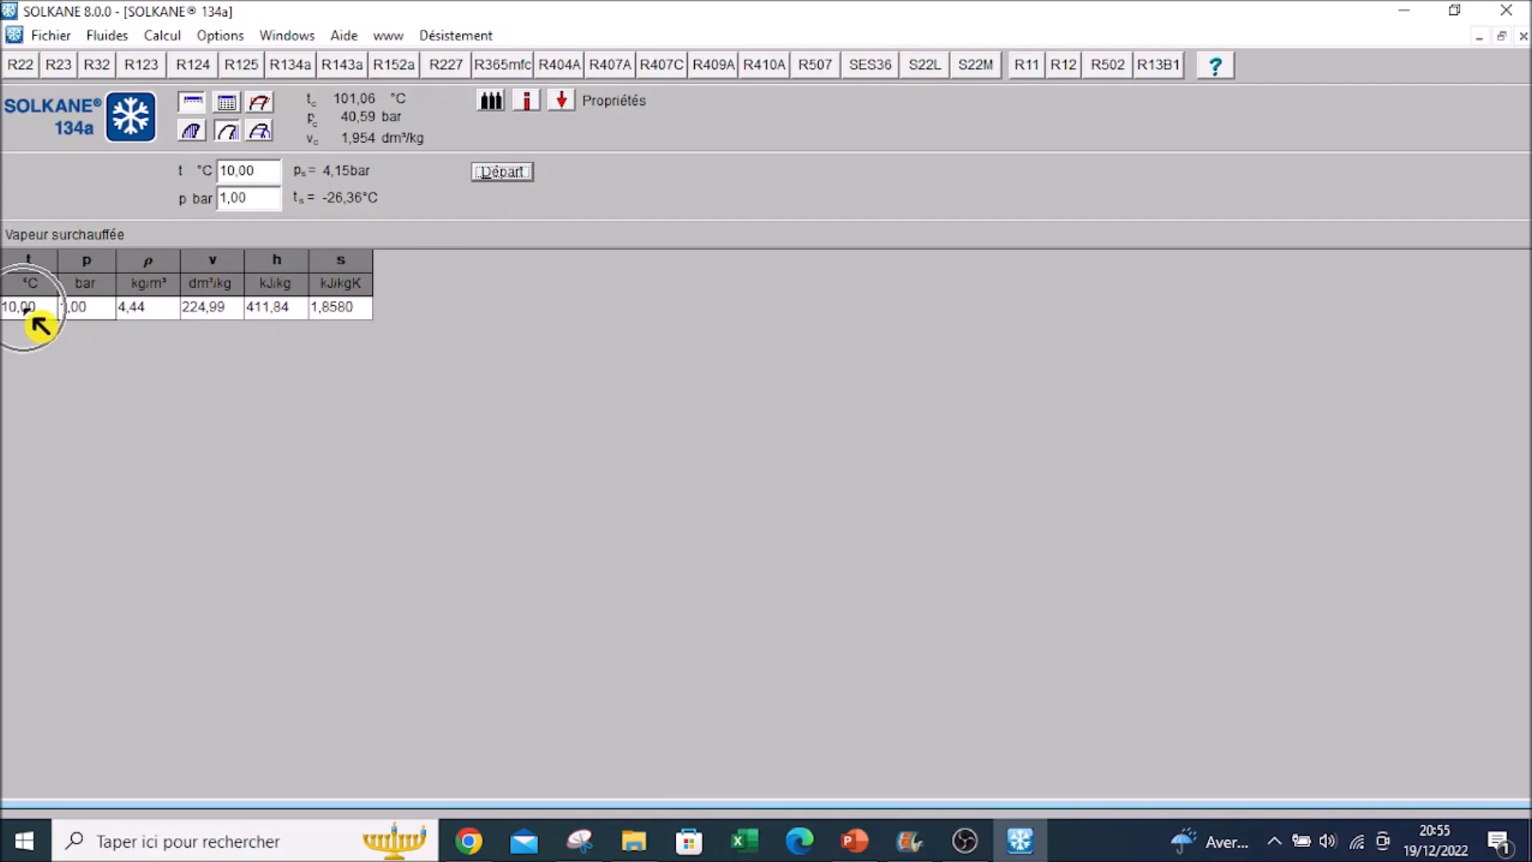
left_click(85, 317)
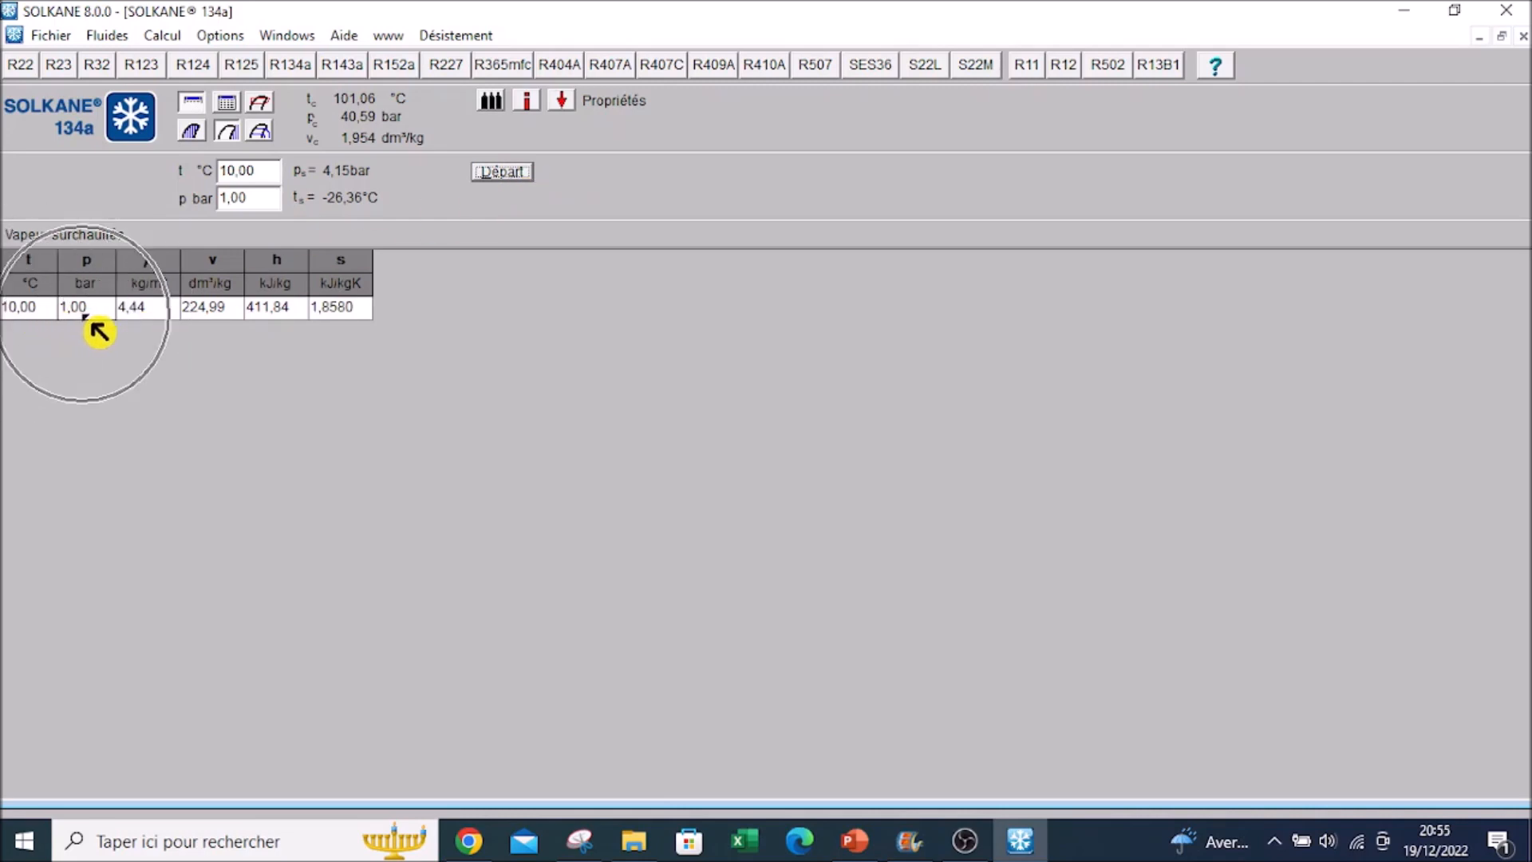
left_click(157, 316)
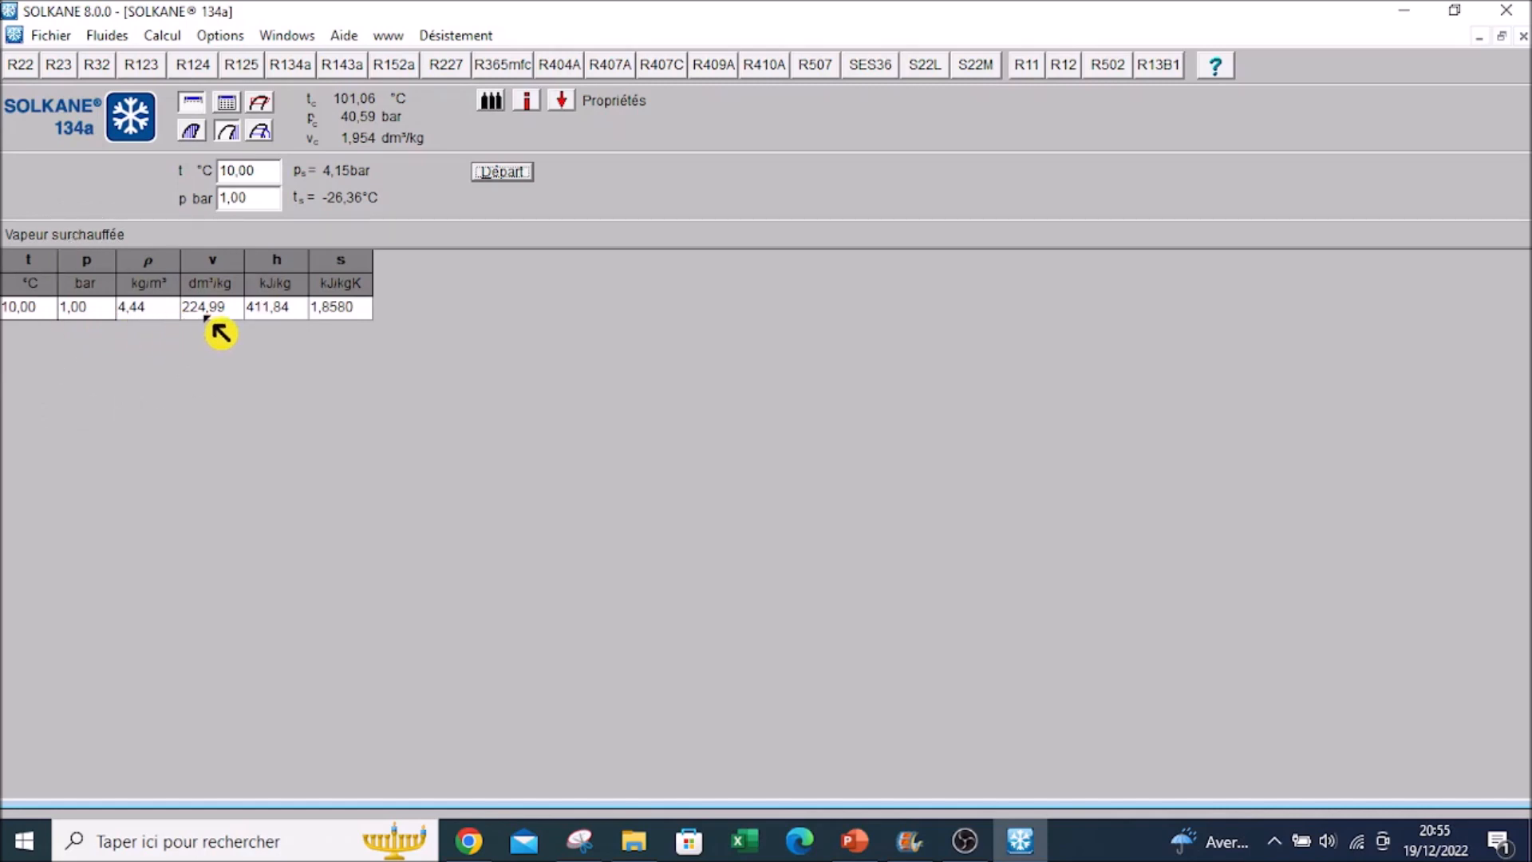
left_click(266, 317)
left_click(327, 315)
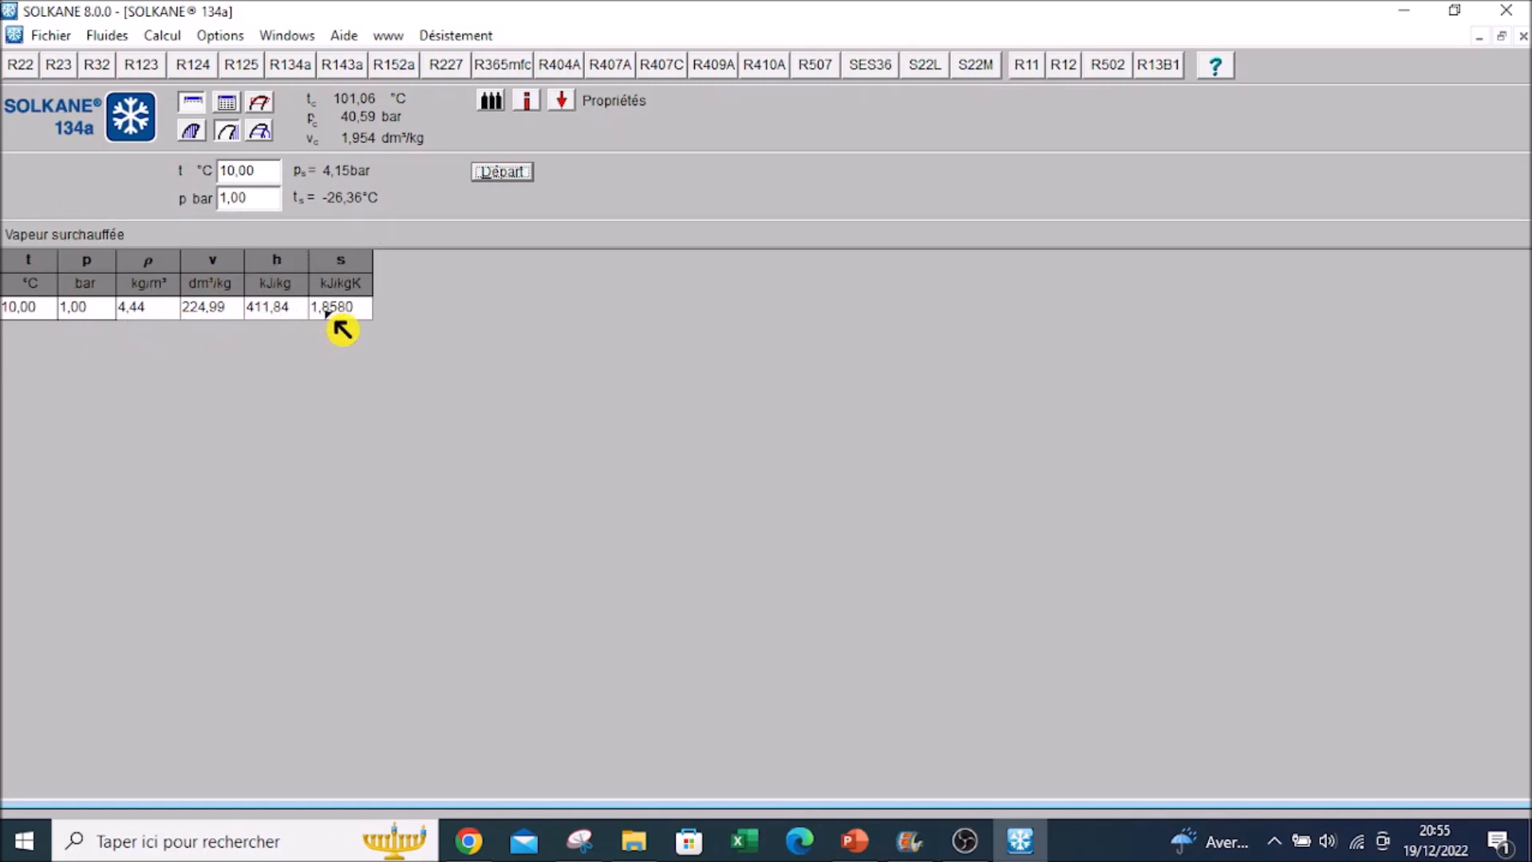
Add the gas properties cp and κ to the superheated vapour results
left_click(571, 109)
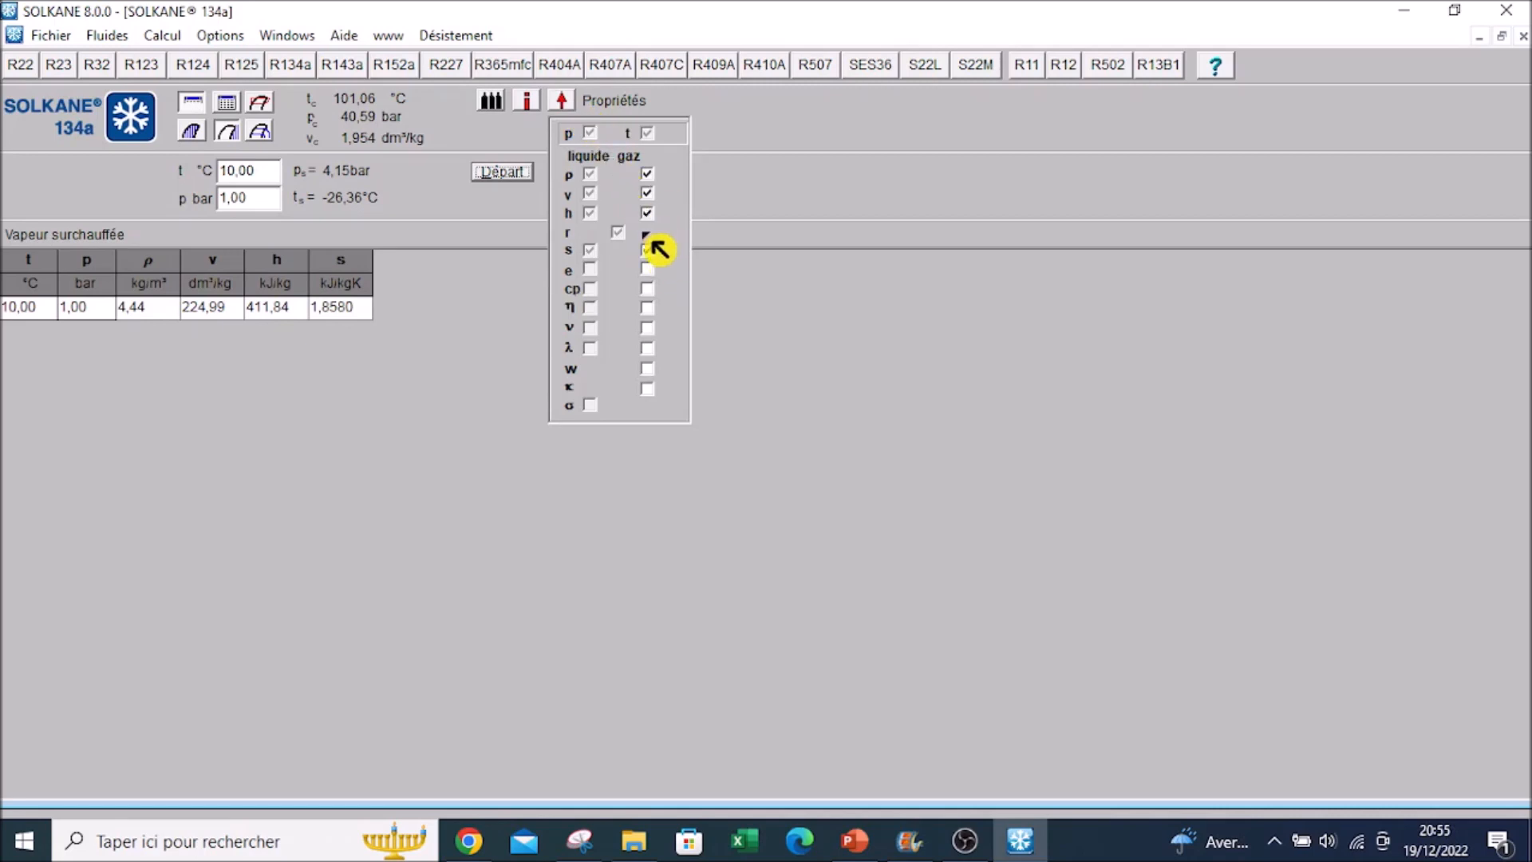
left_click(649, 292)
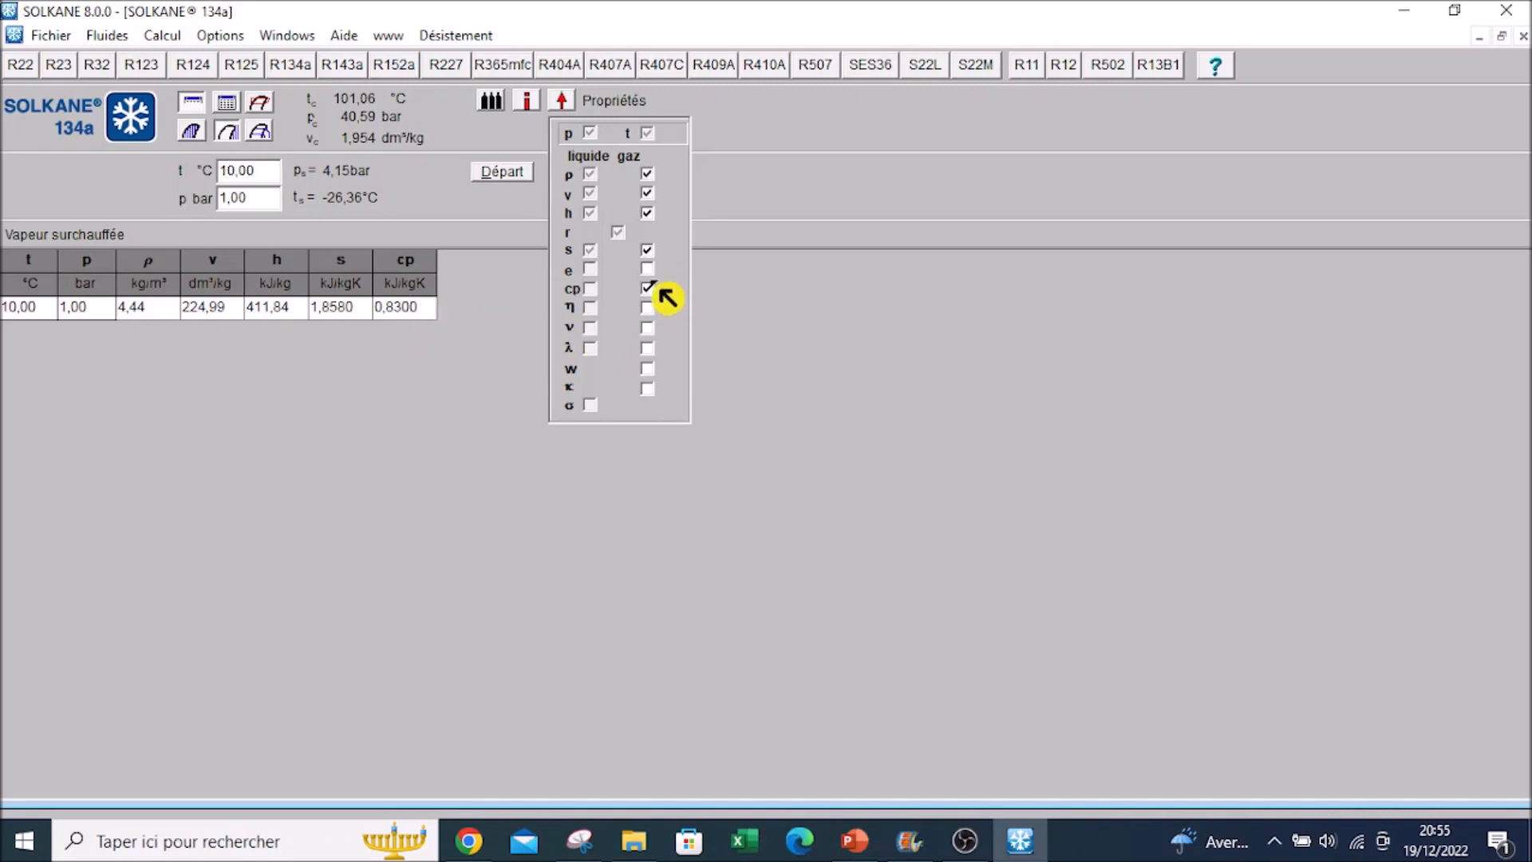
left_click(647, 387)
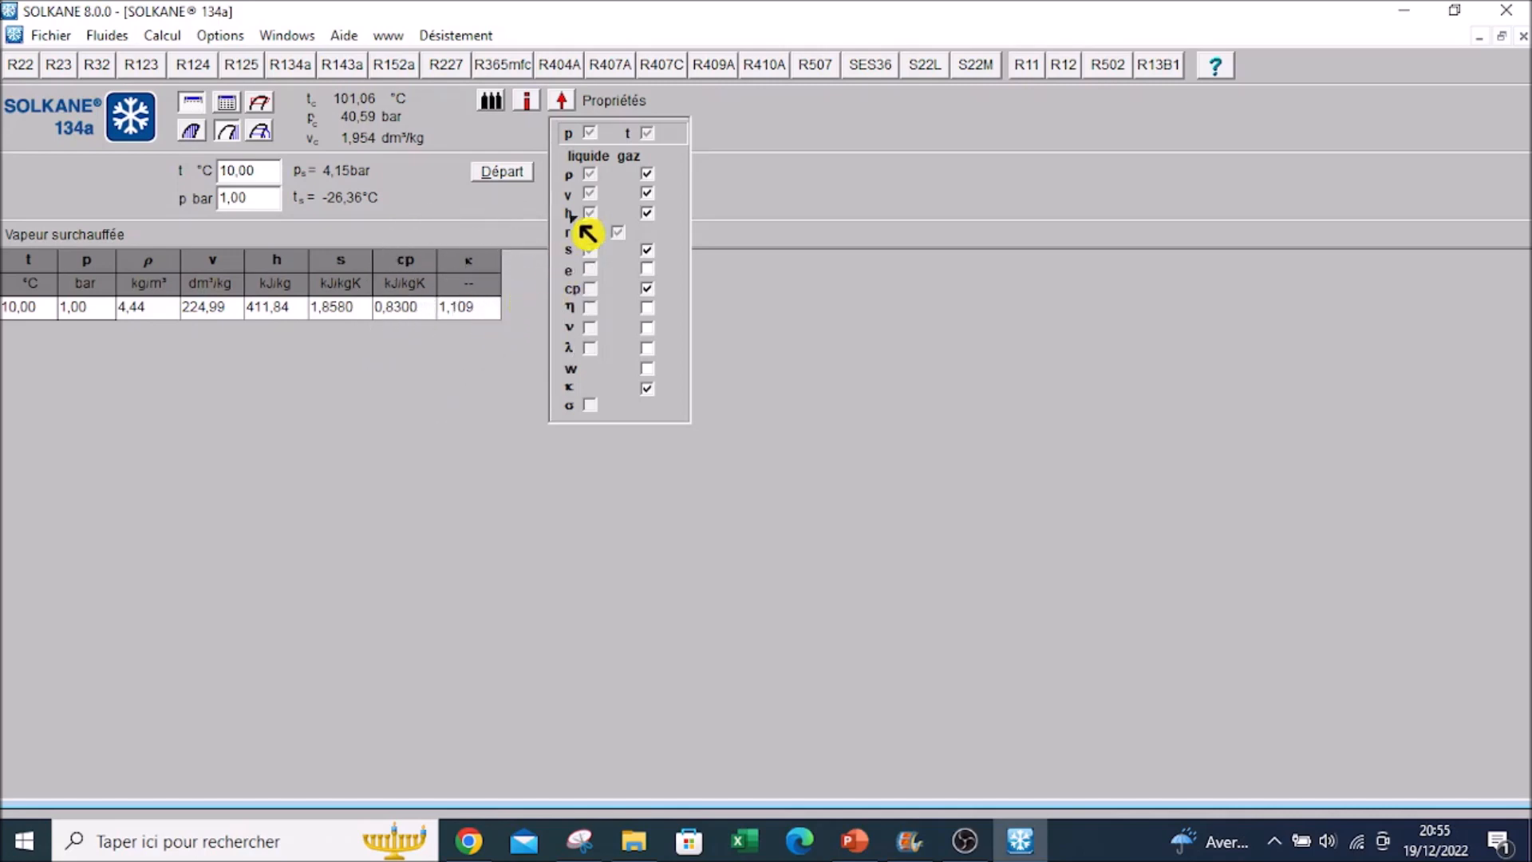
left_click(573, 111)
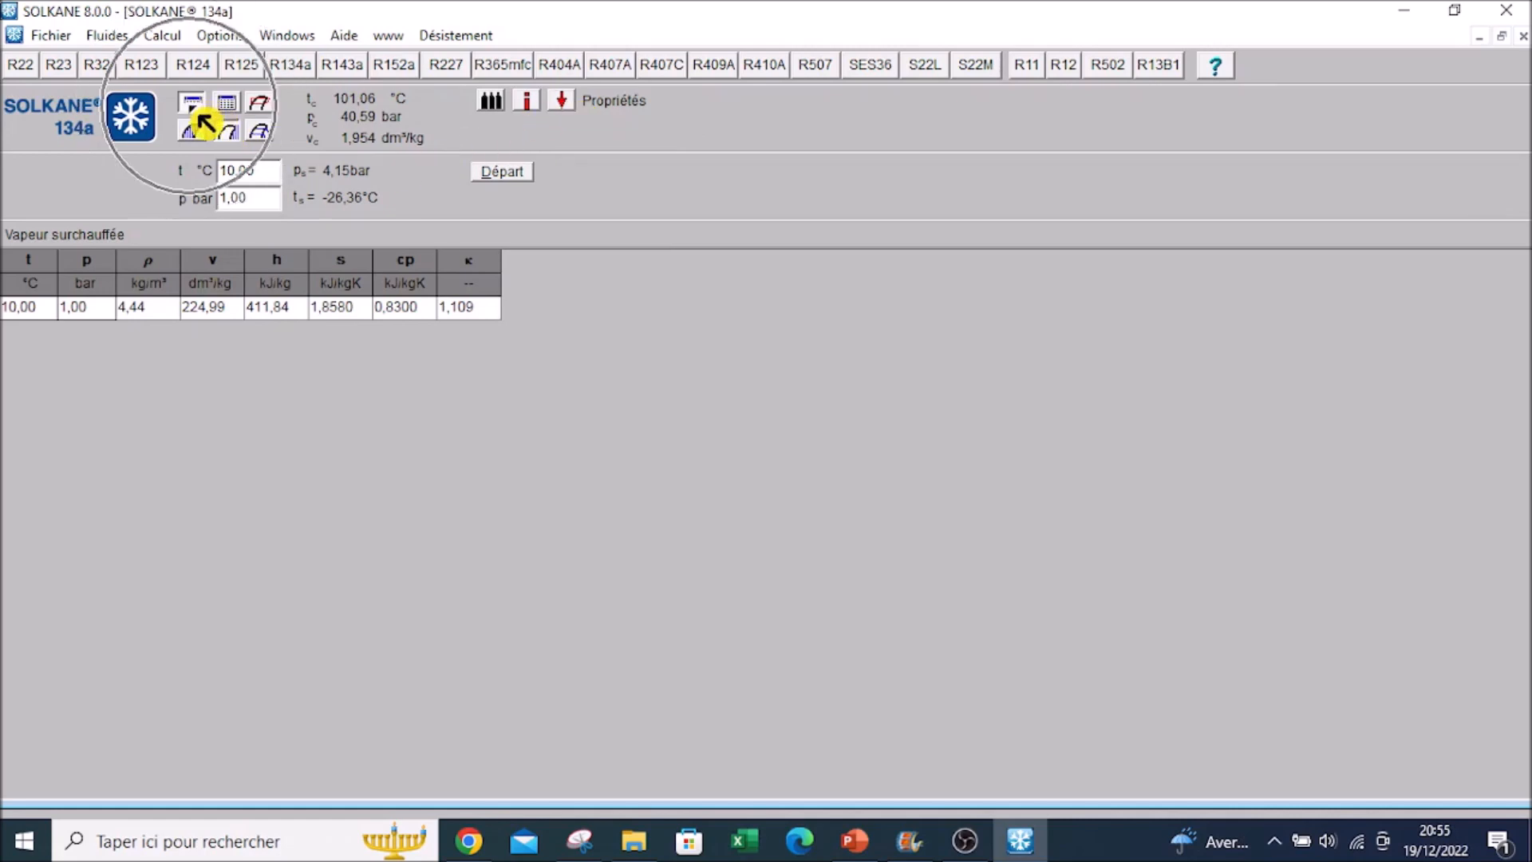
Generate a superheated vapour table at 1 bar from -26.36 °C to 100 °C in 1 K increments
left_click(233, 113)
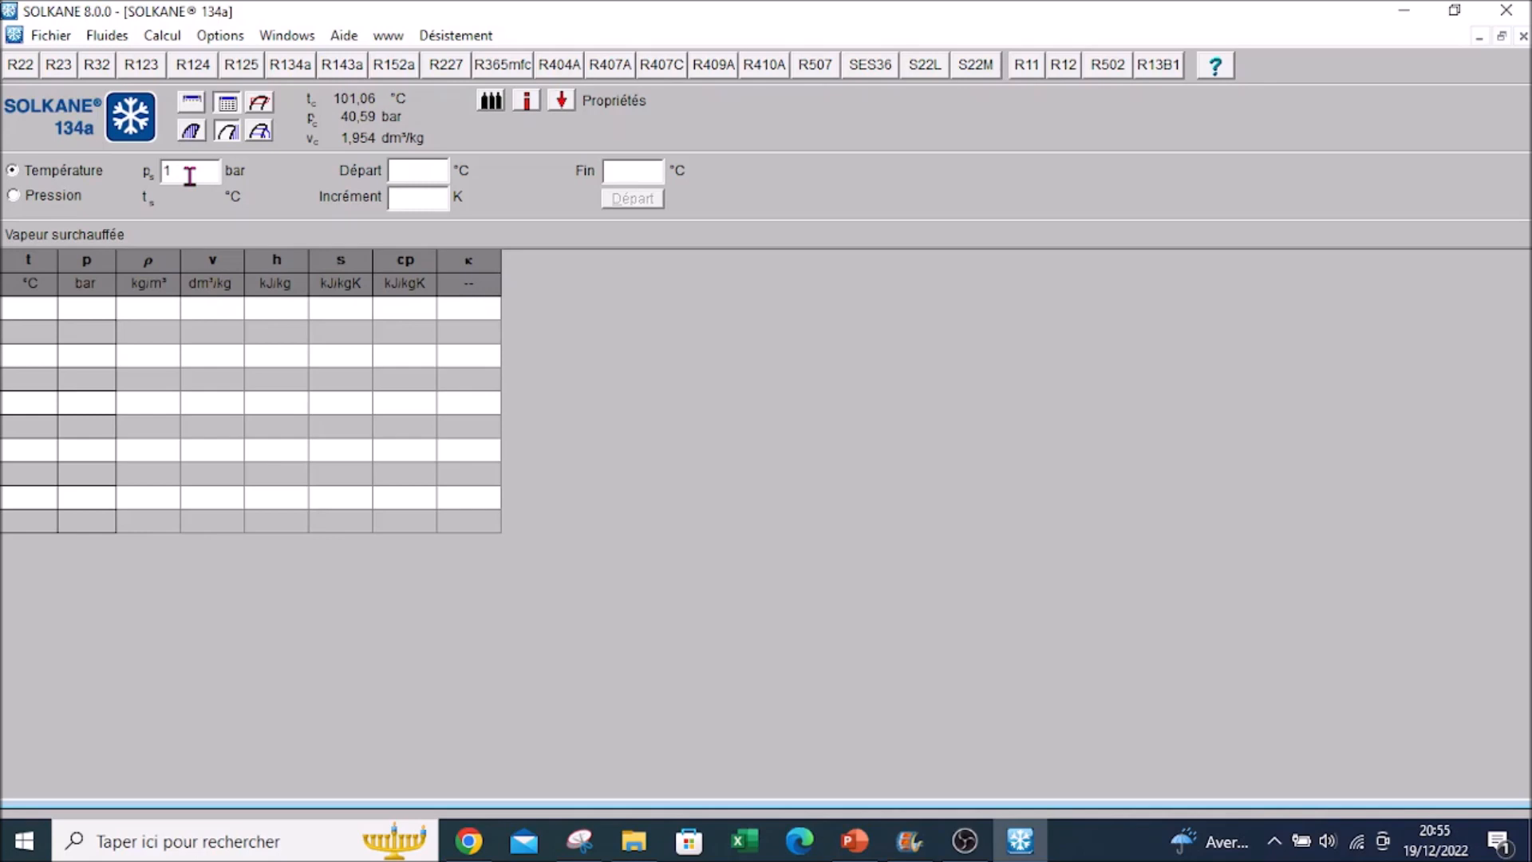
left_click(425, 172)
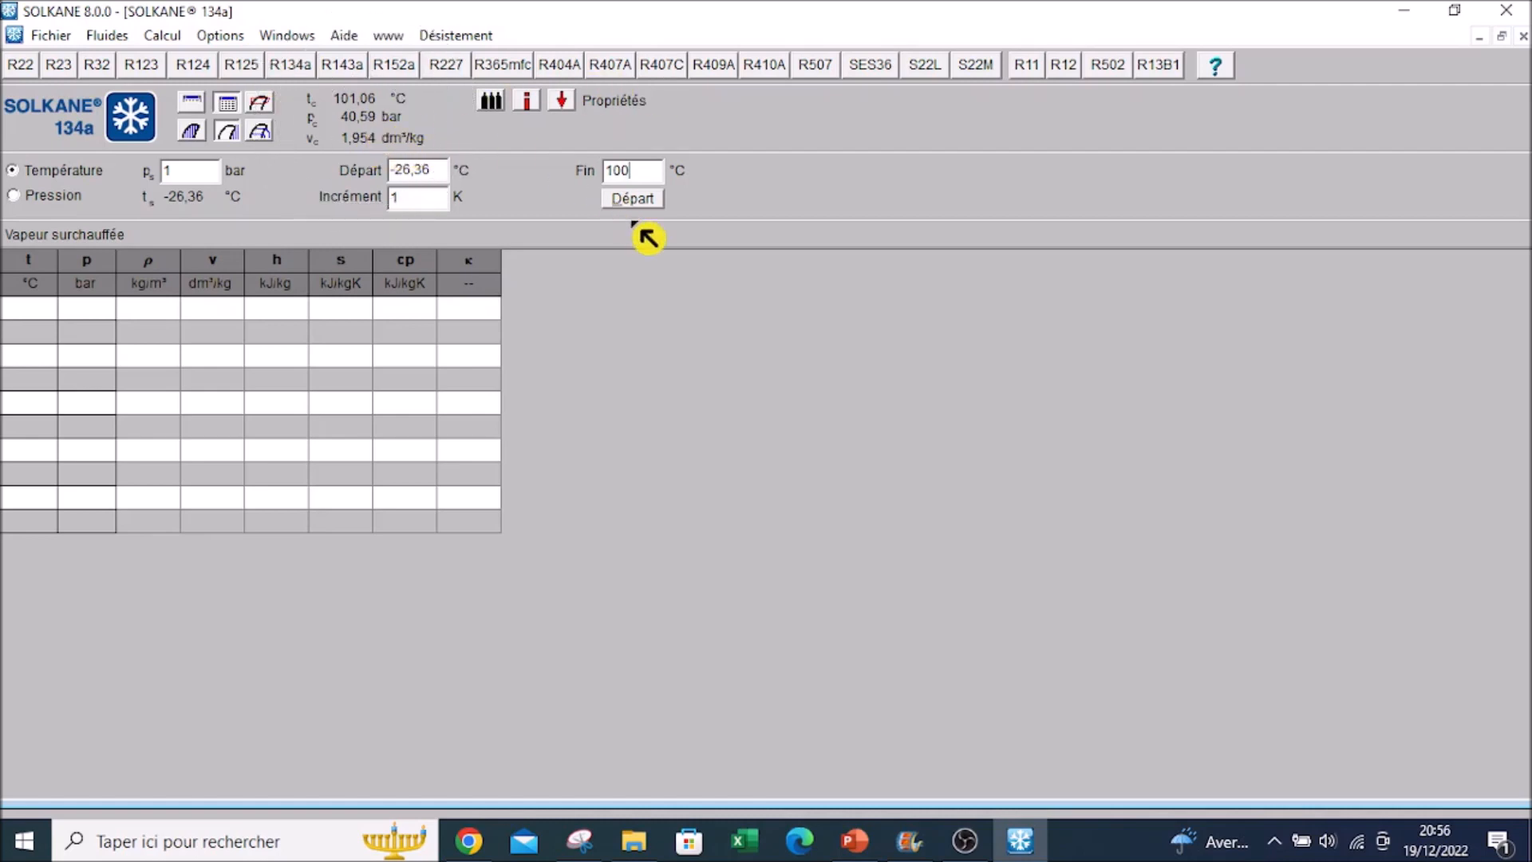
left_click(635, 201)
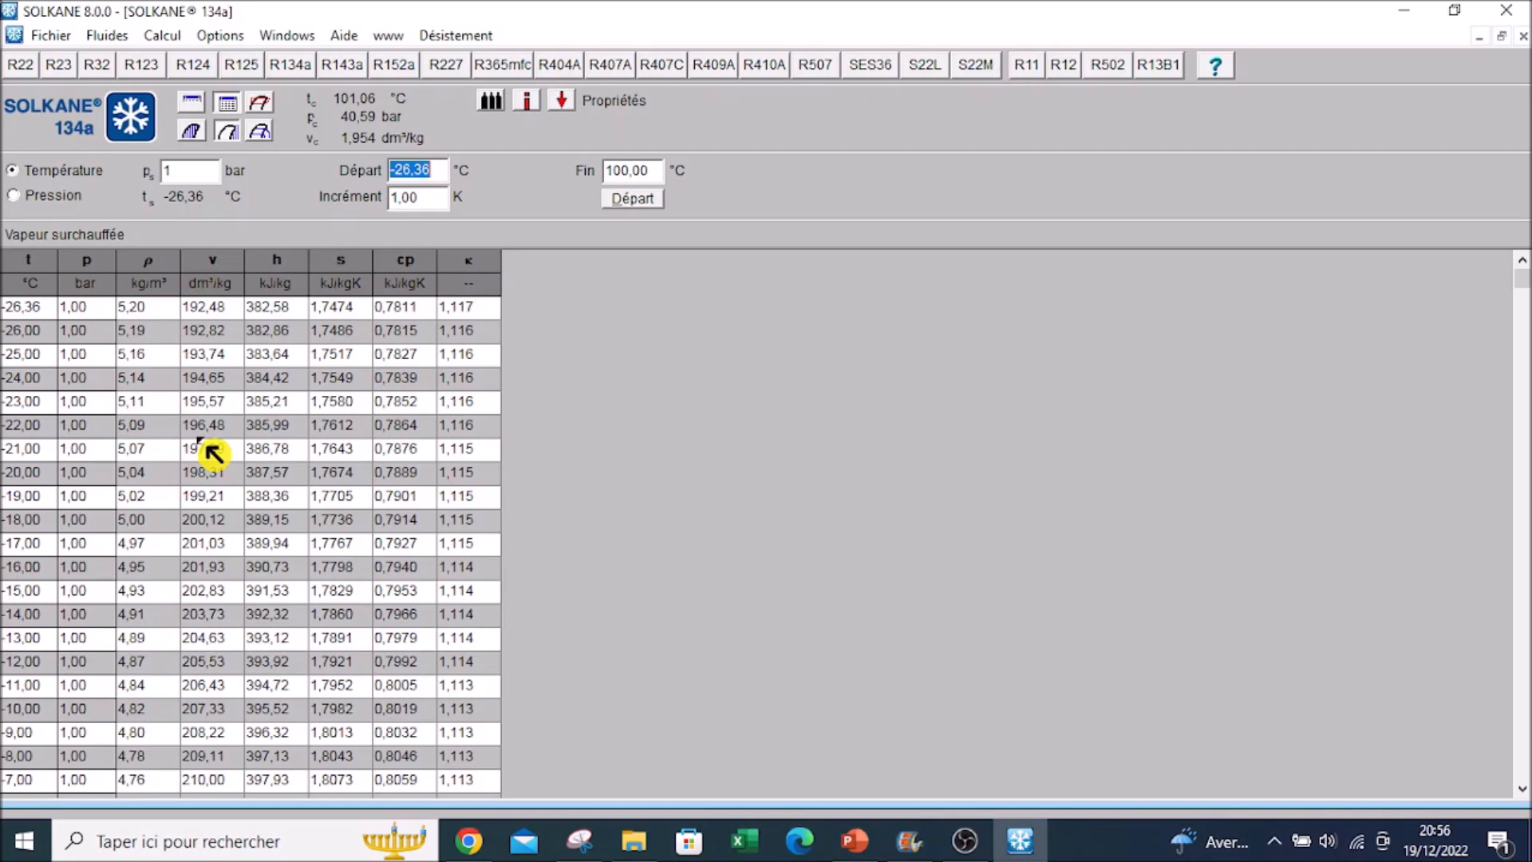
Print the superheated vapour table to the PDF file hh in the Téléchargements folder, replacing the existing file
left_click(53, 45)
left_click(106, 120)
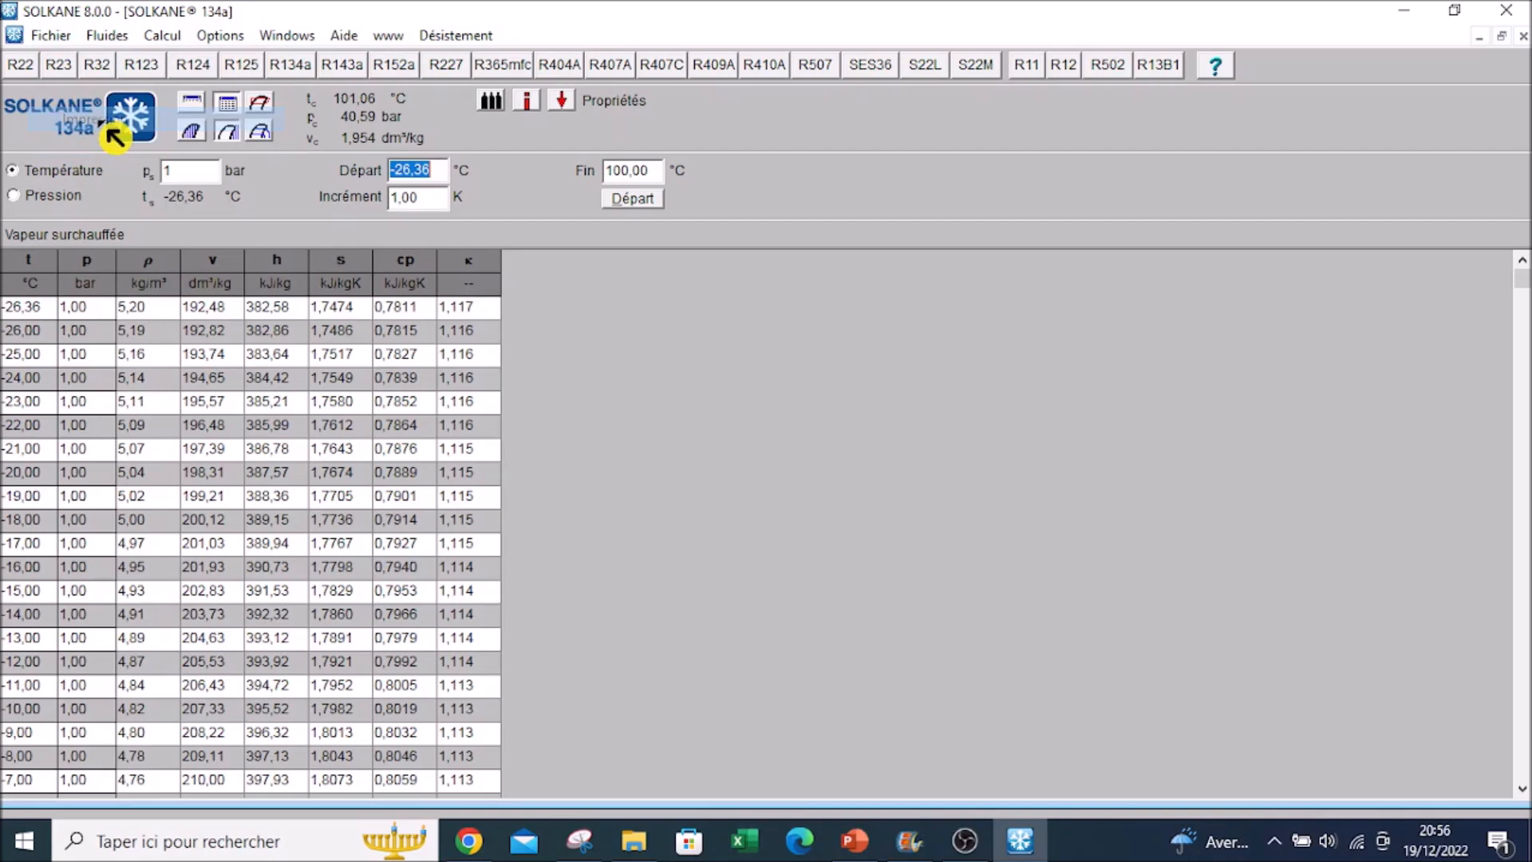
left_click(908, 498)
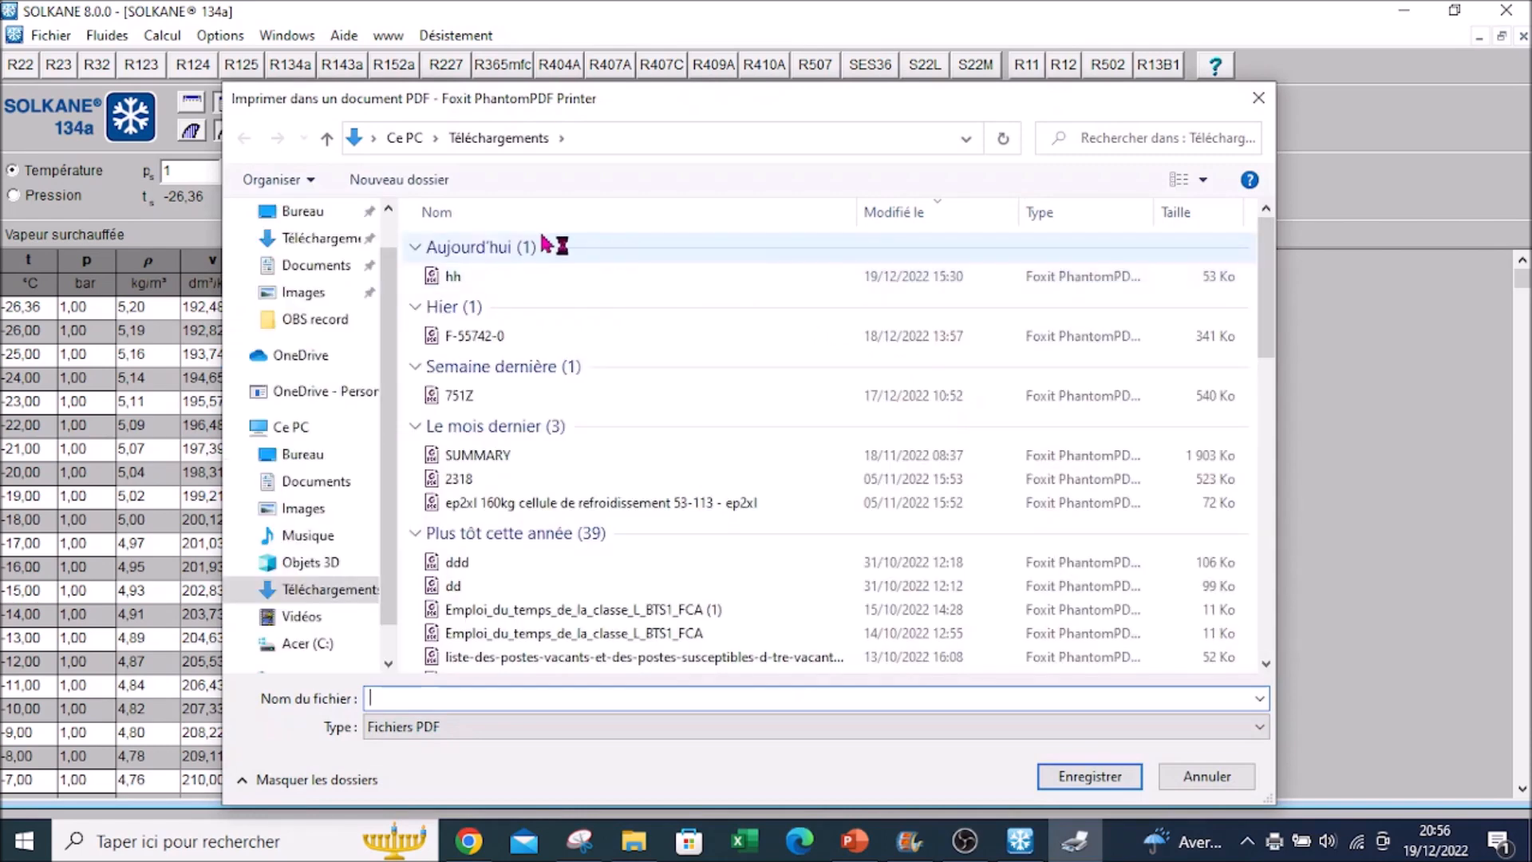
left_click(434, 276)
left_click(1089, 778)
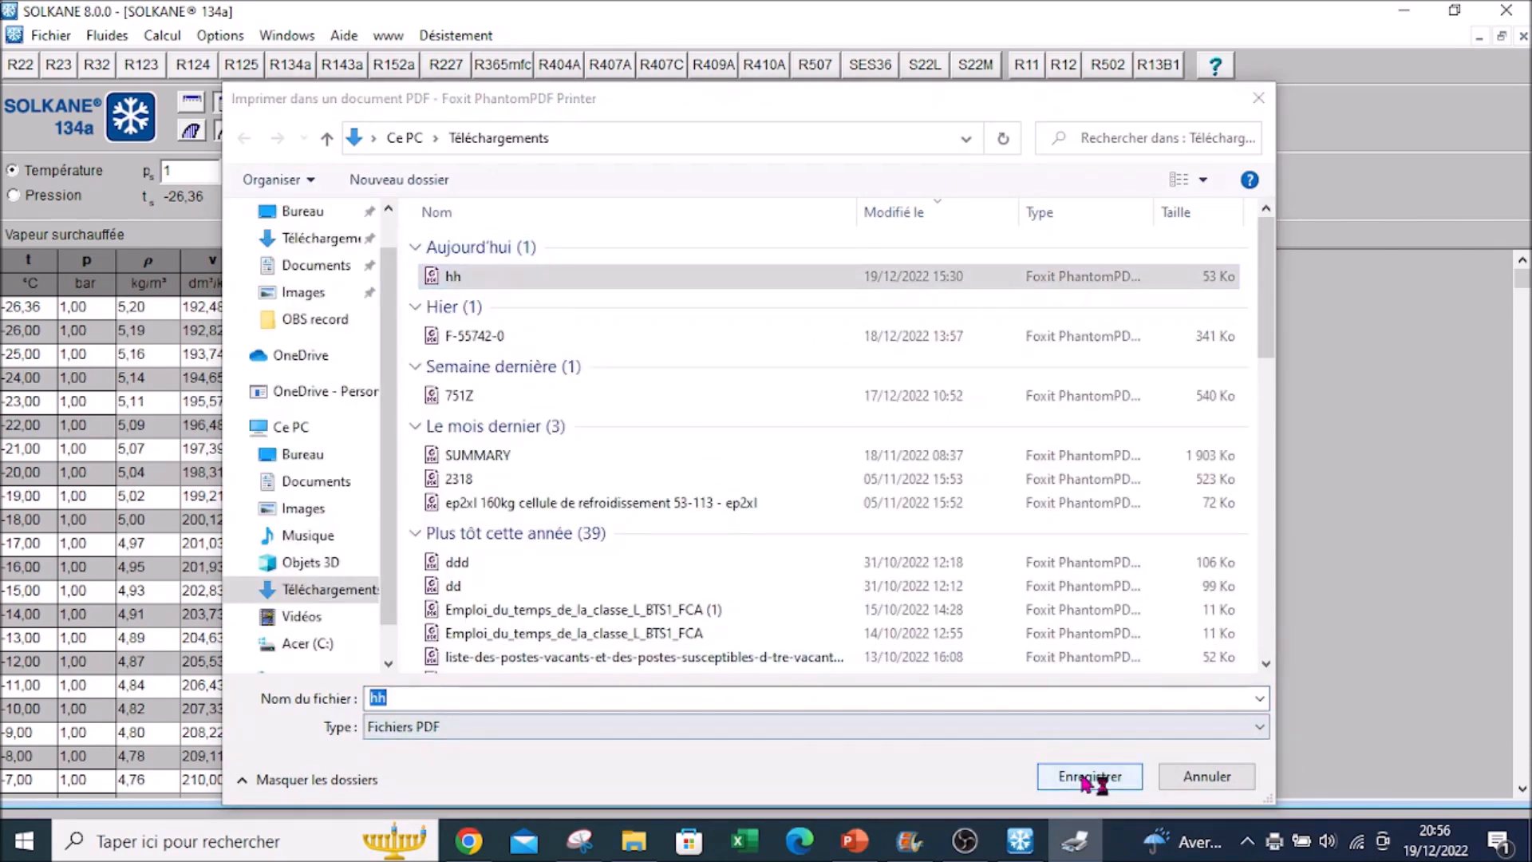
left_click(926, 423)
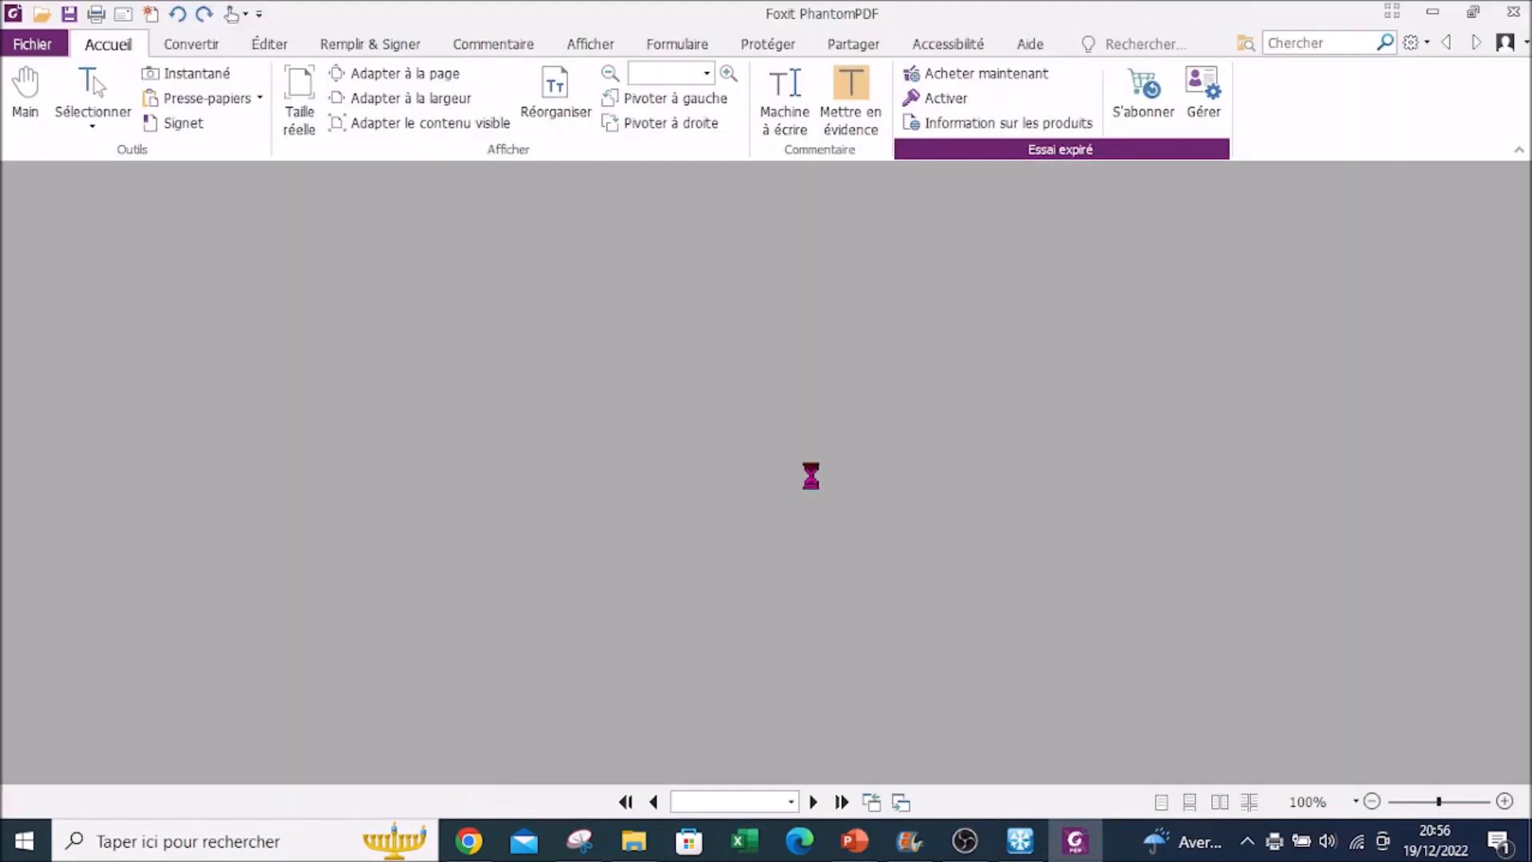
Examine the property table in the printed PDF and close the PDF viewer
scroll(802, 491, "down", 10)
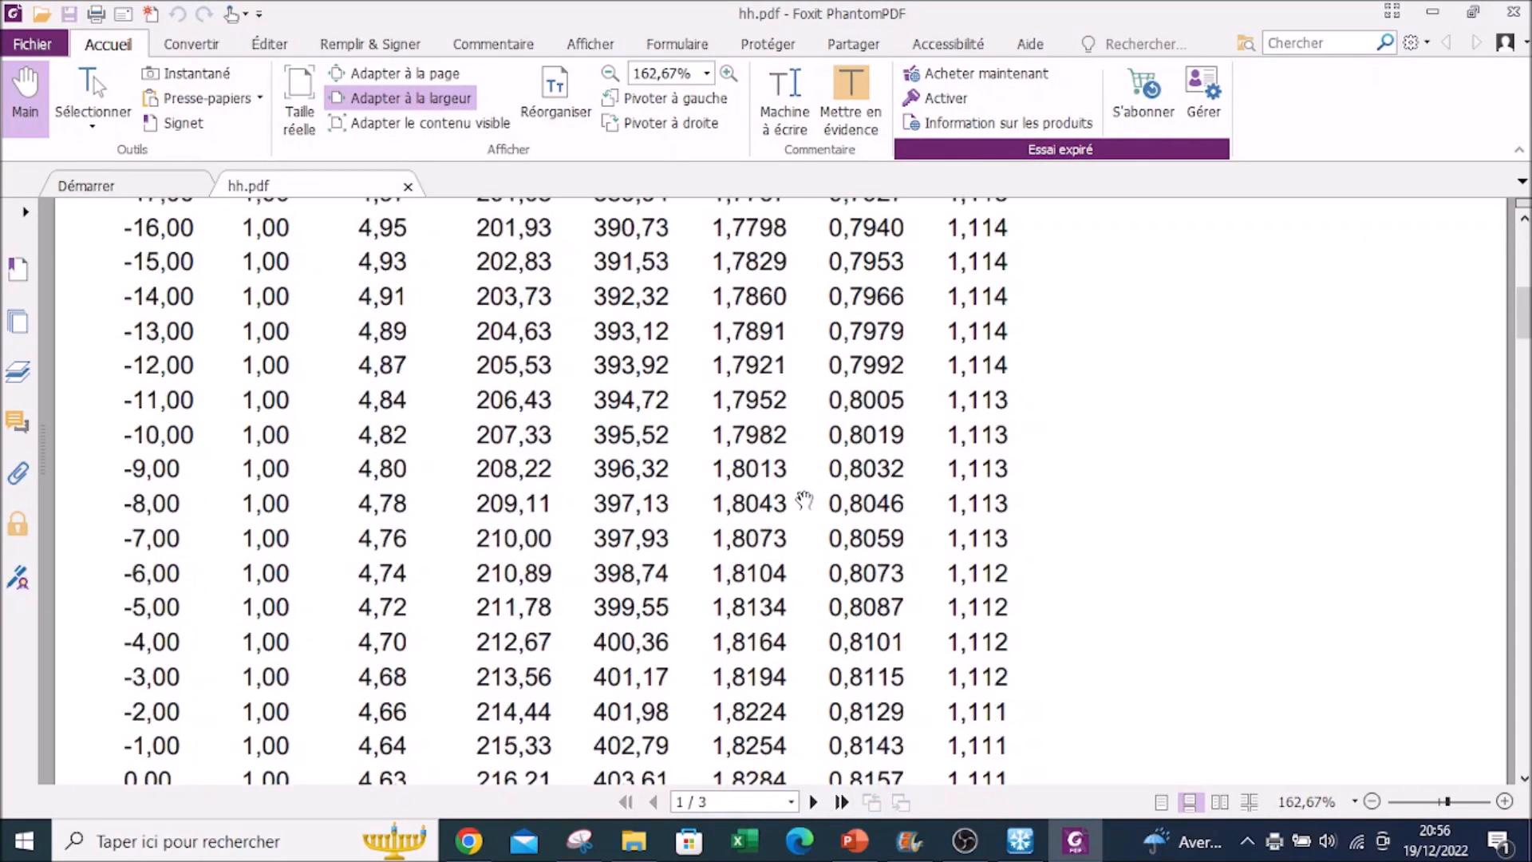
scroll(742, 545, "down", 10)
scroll(742, 545, "up", 4)
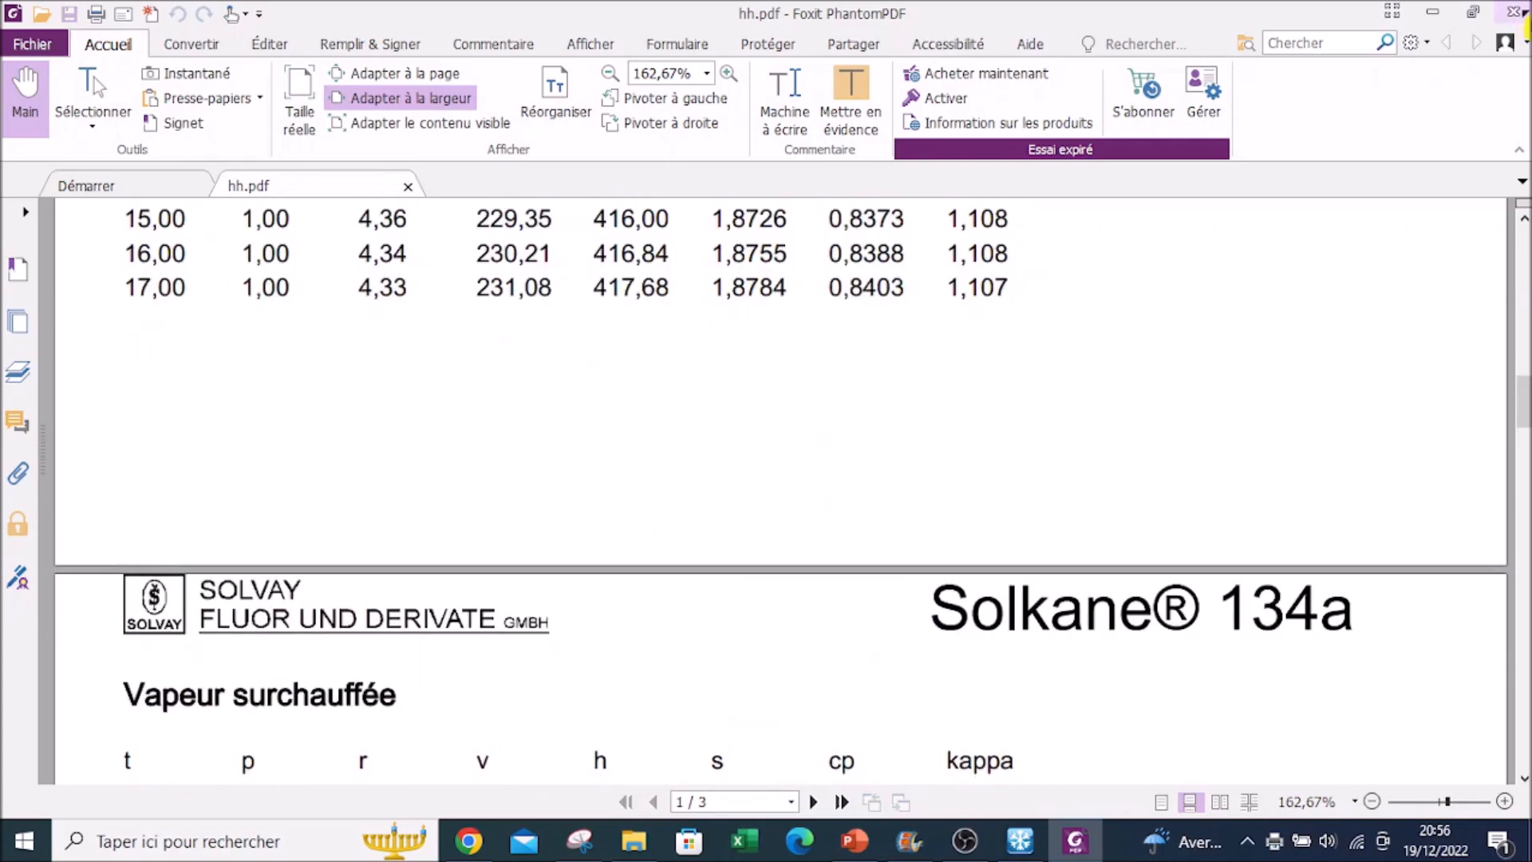
left_click(1514, 12)
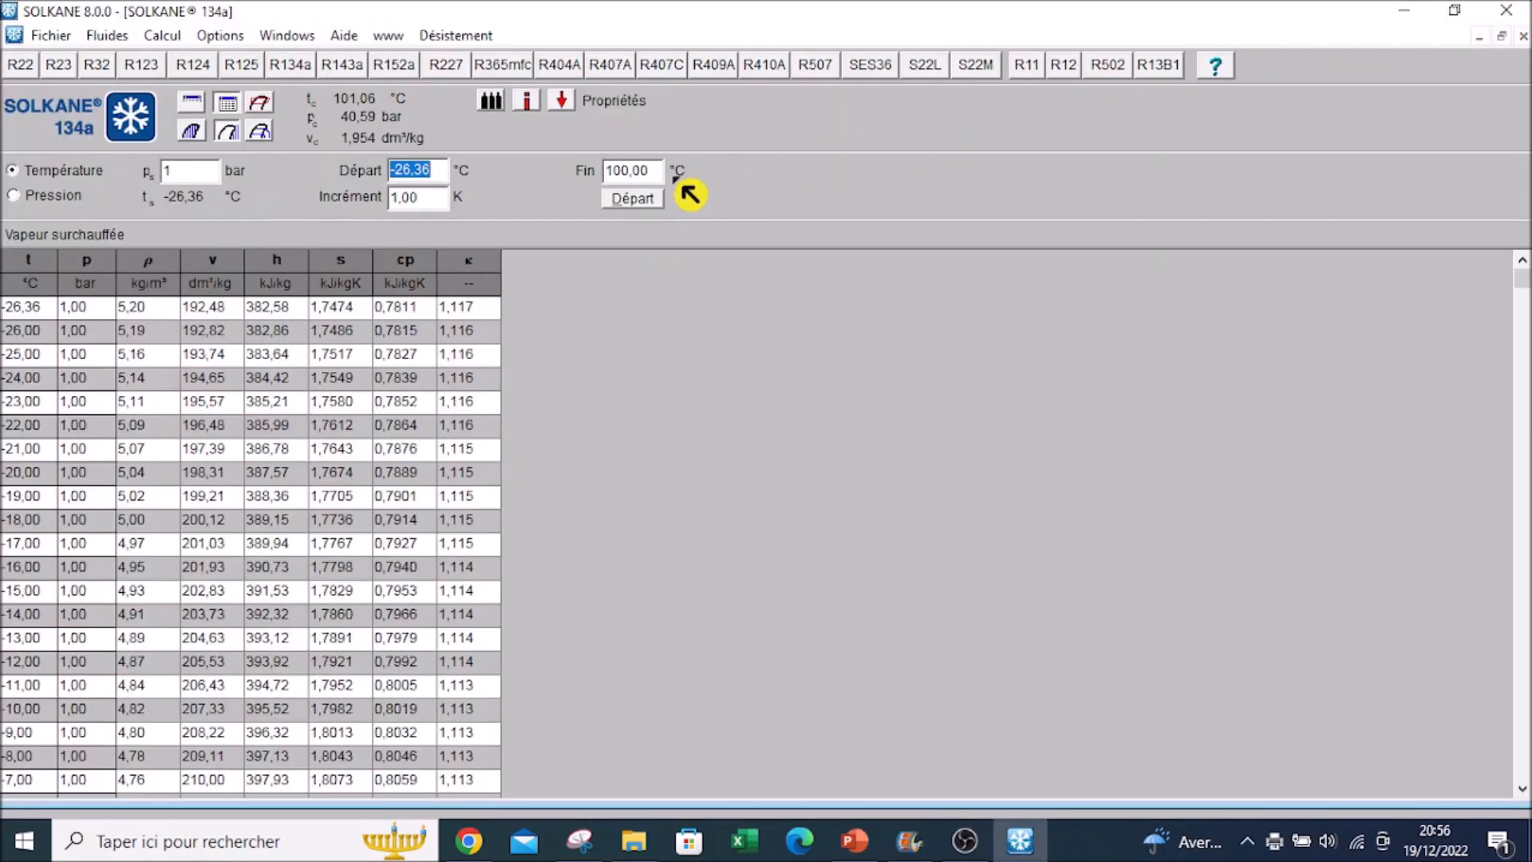
Add the gas properties w, λ and ν to the superheated vapour table
left_click(562, 101)
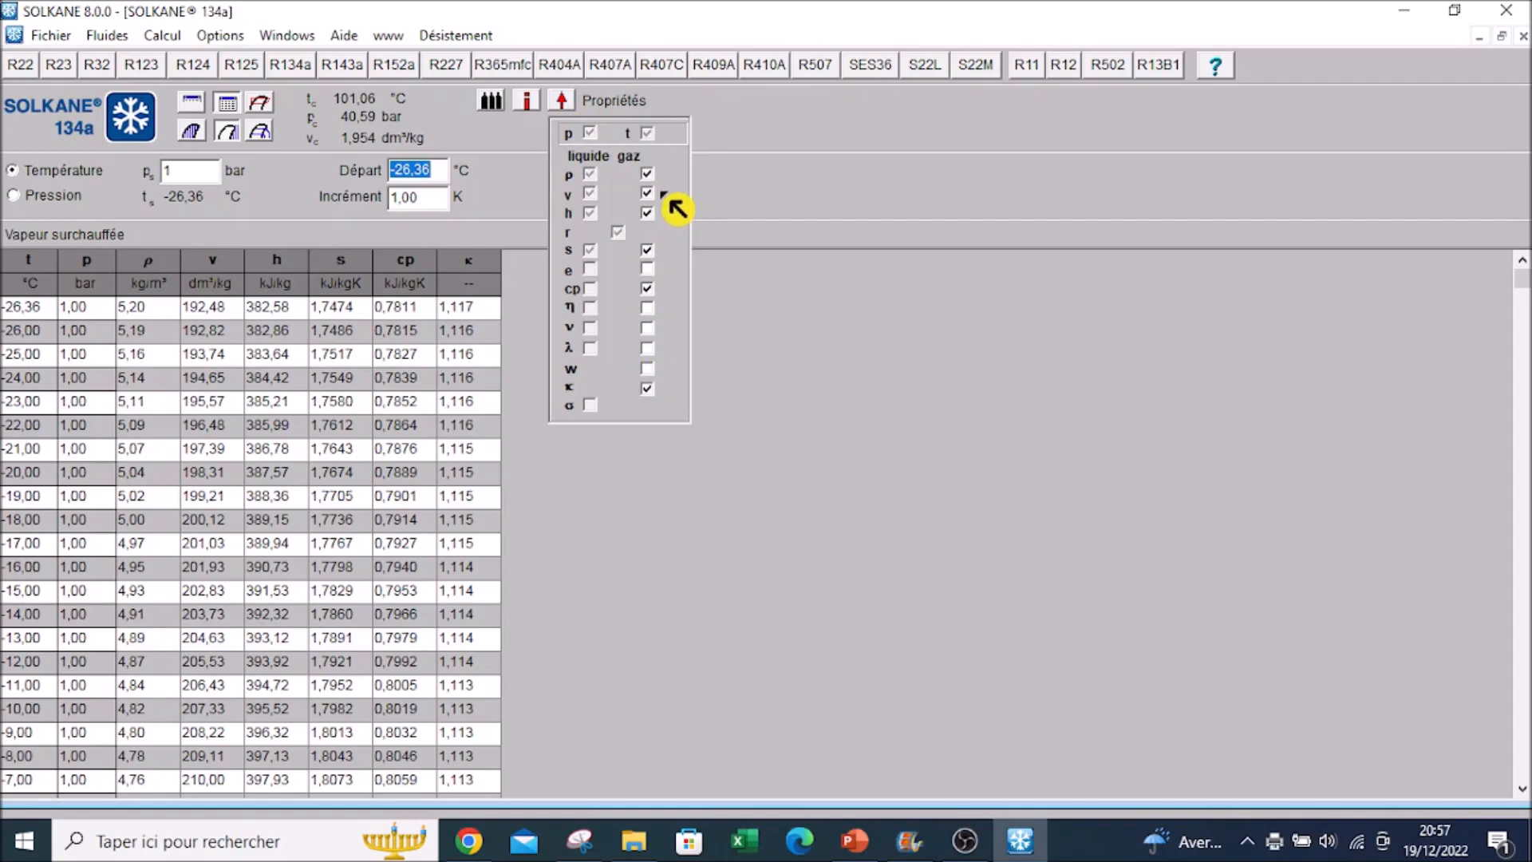
left_click(654, 367)
left_click(653, 348)
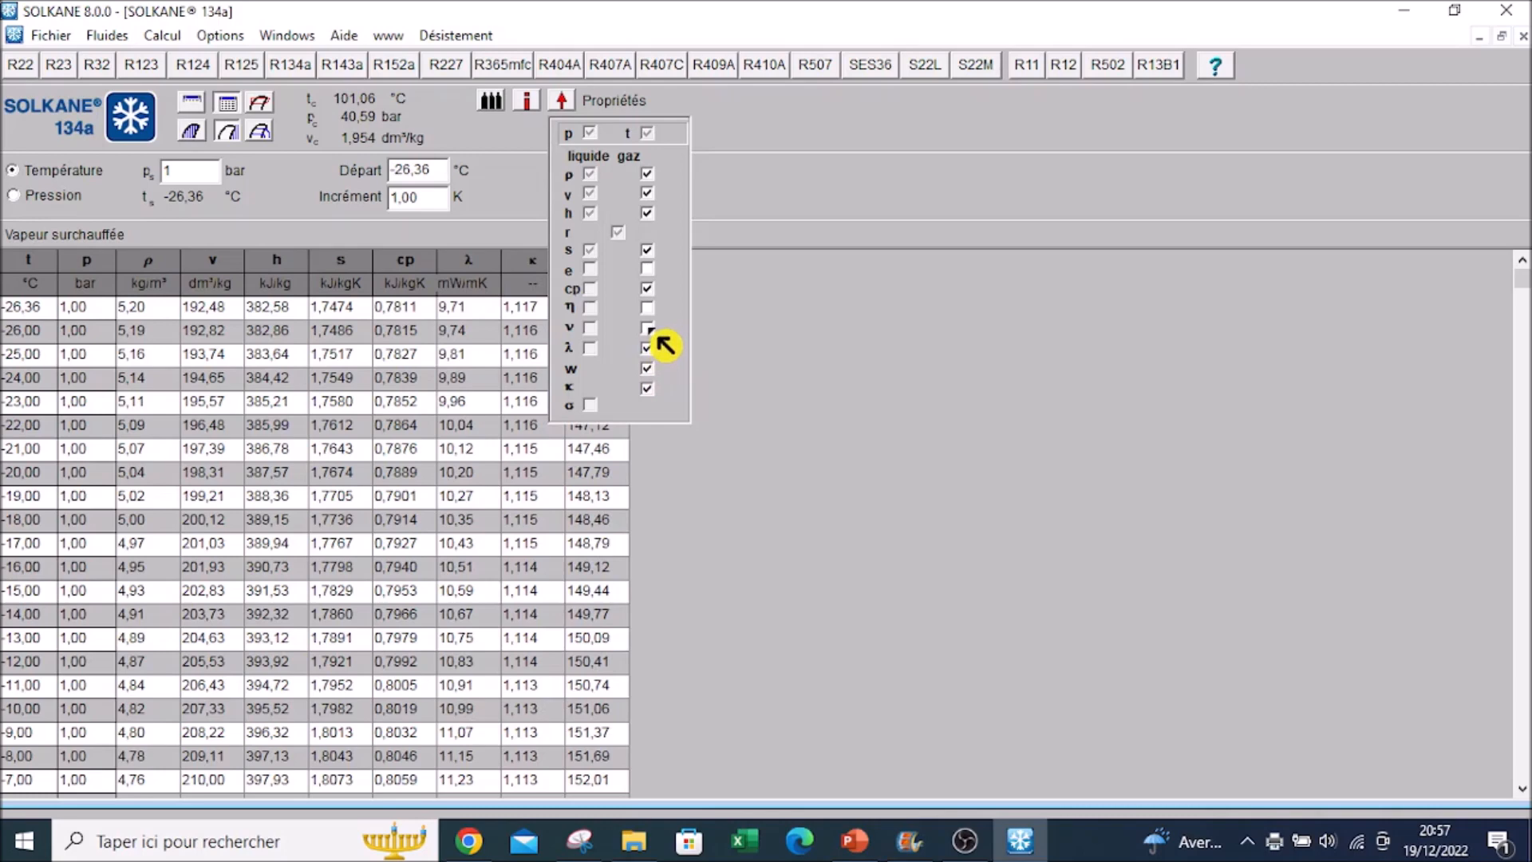
left_click(648, 327)
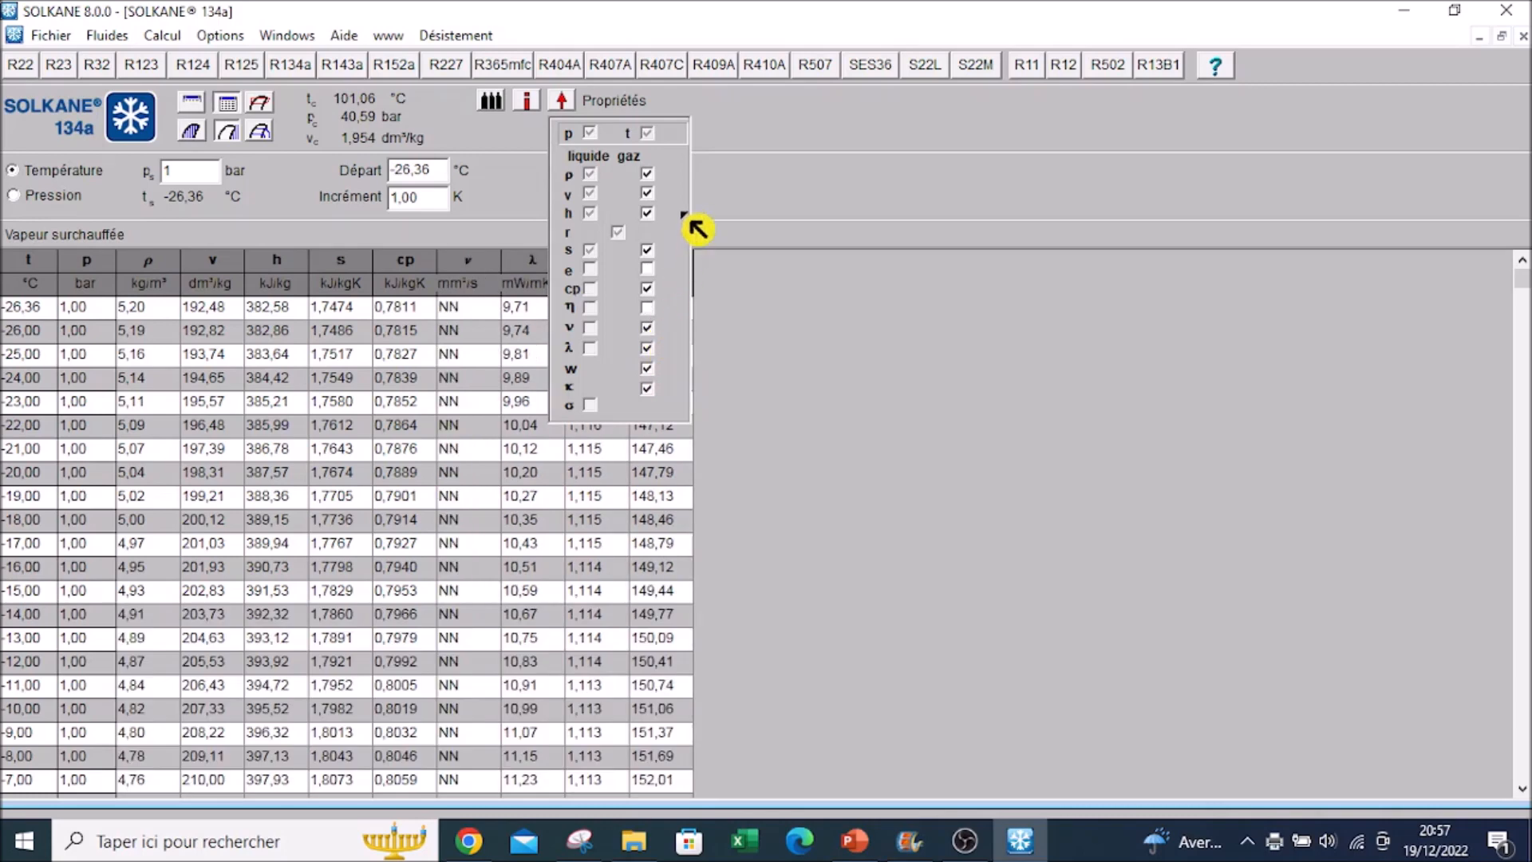
left_click(561, 99)
Open the refrigeration cycle calculation and set the evaporator to 0 °C, 5 K superheat and 10 kW cooling capacity
left_click(256, 104)
left_click(265, 108)
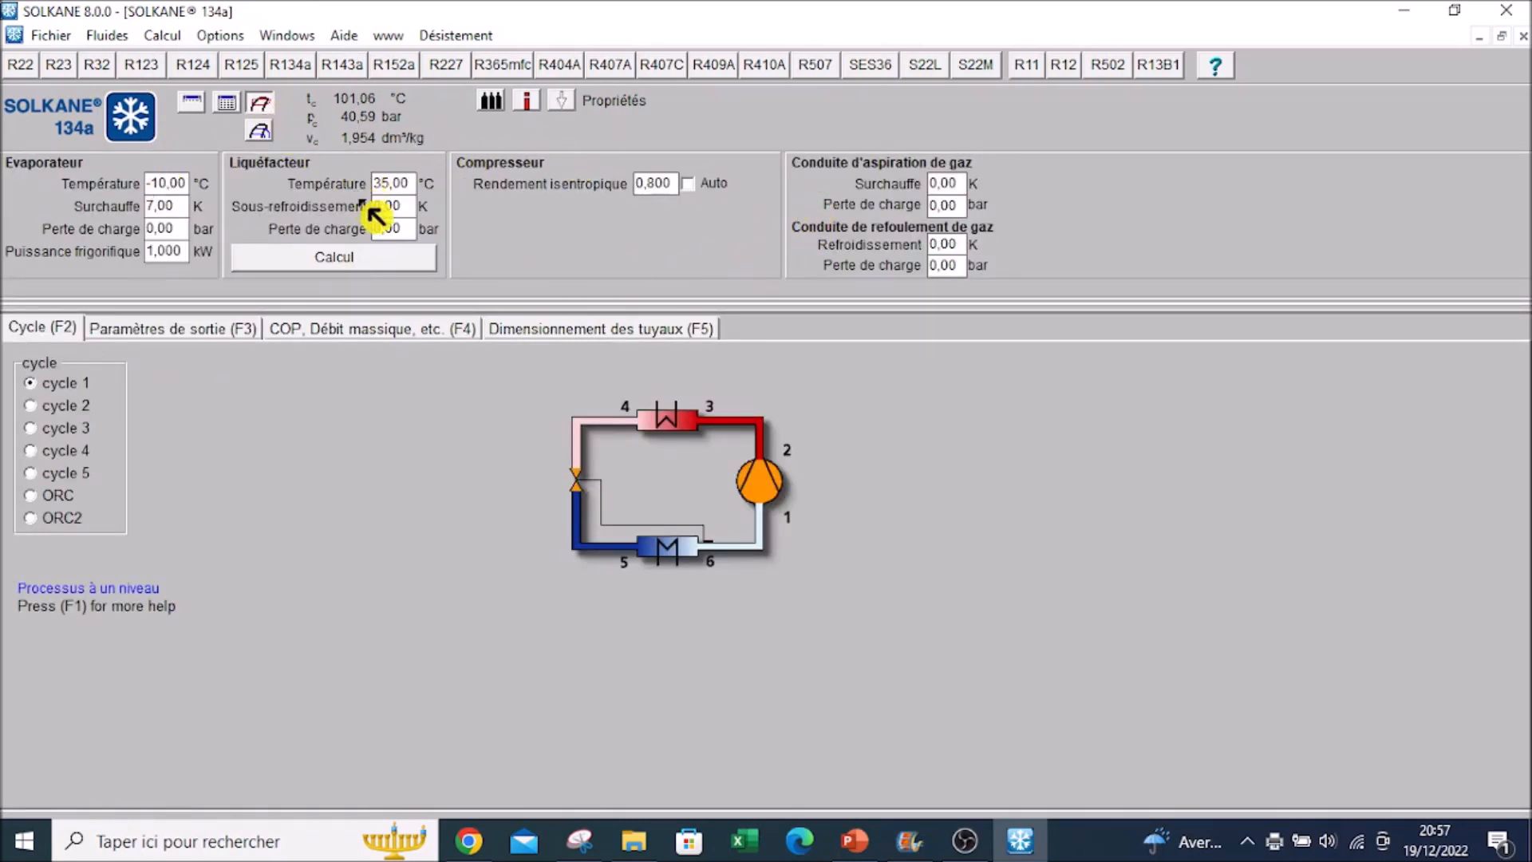
double_click(169, 188)
type("-")
left_click(235, 255)
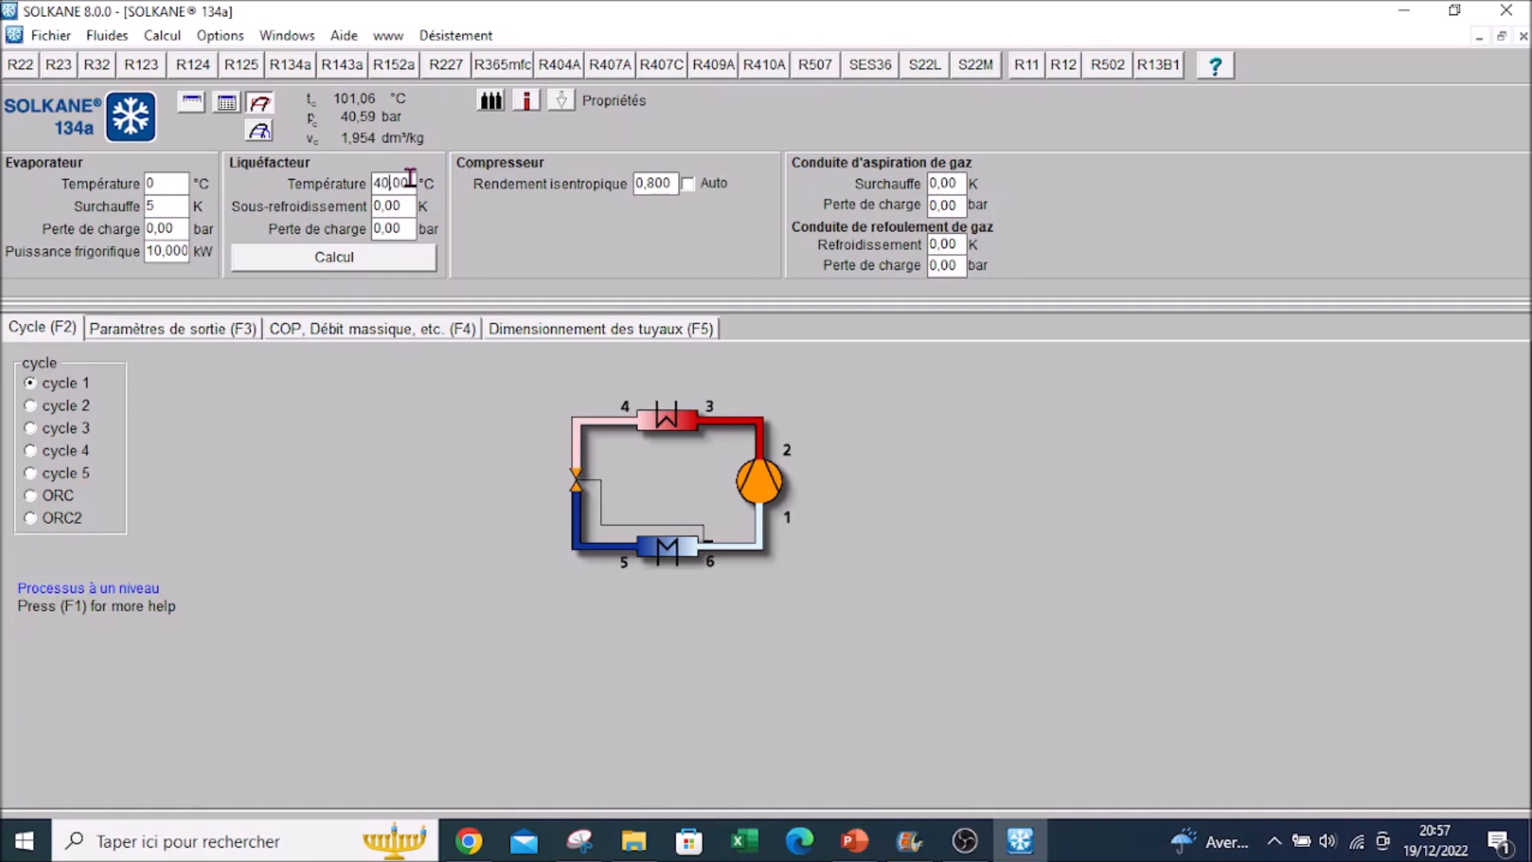
Set the condenser temperature to 40 °C and its subcooling to 5 K
left_click(404, 182)
left_click(455, 225)
left_click(404, 229)
Try the compressor's automatic isentropic efficiency and replace it with a manual value of 0.7
left_click(687, 183)
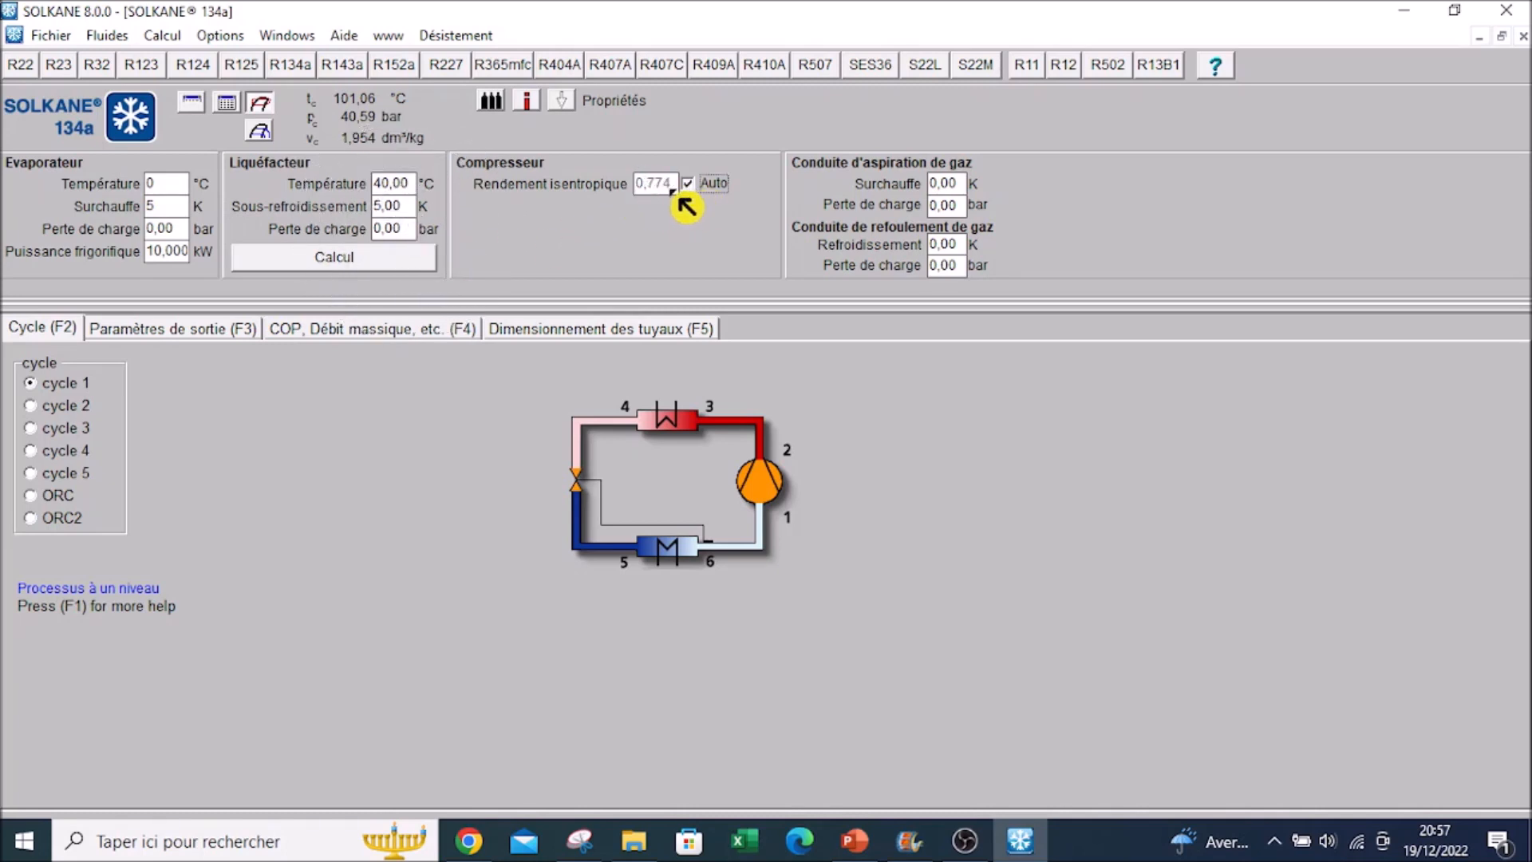
key("ctrl")
key("ctrl")
key("ctrl")
key("ctrl")
key("ctrl")
left_click(709, 185)
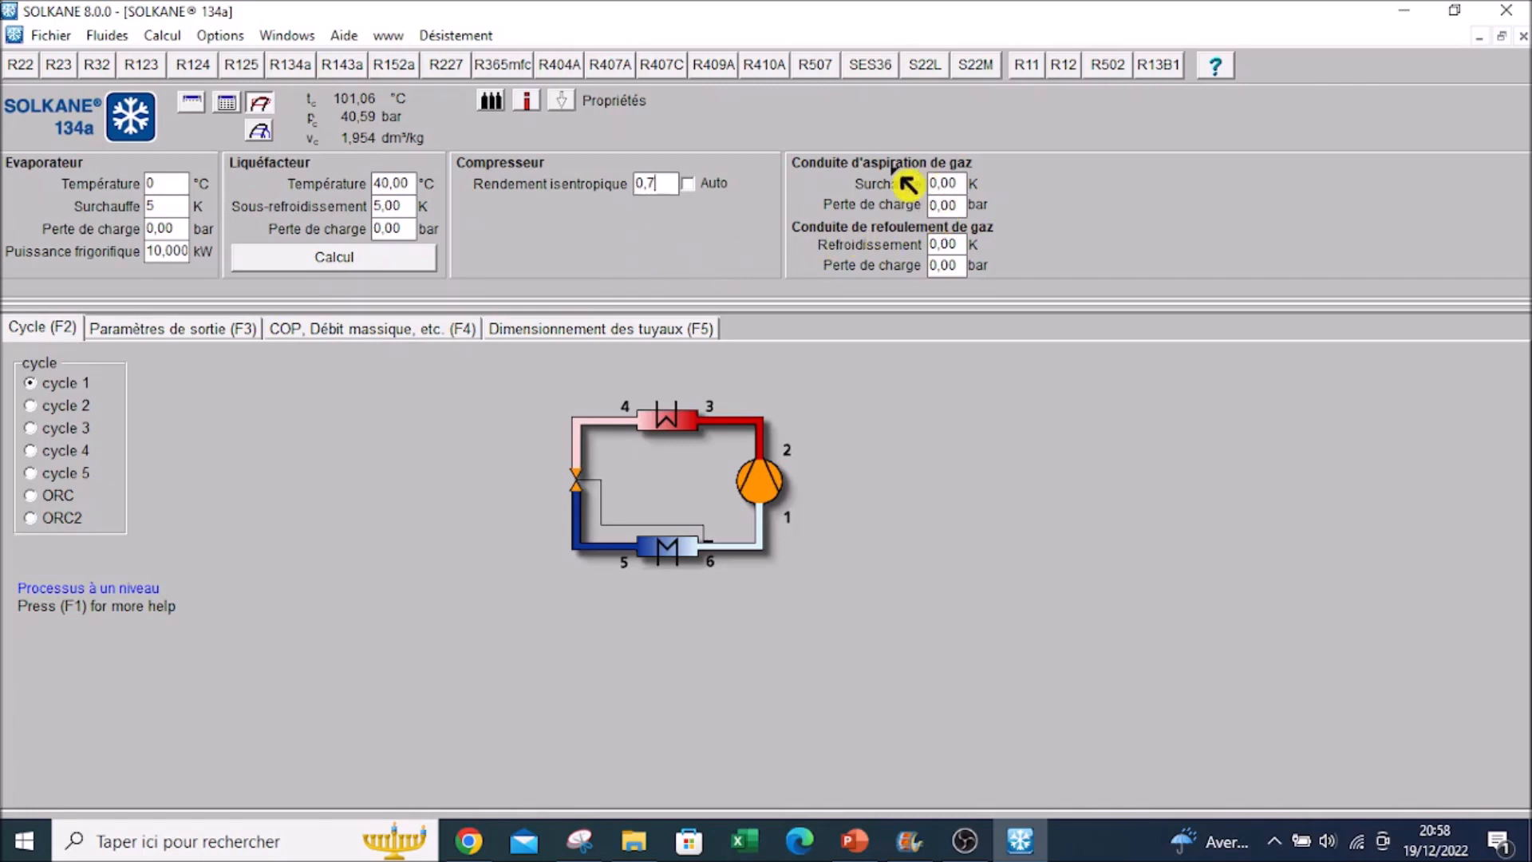
key("ctrl")
key("ctrl")
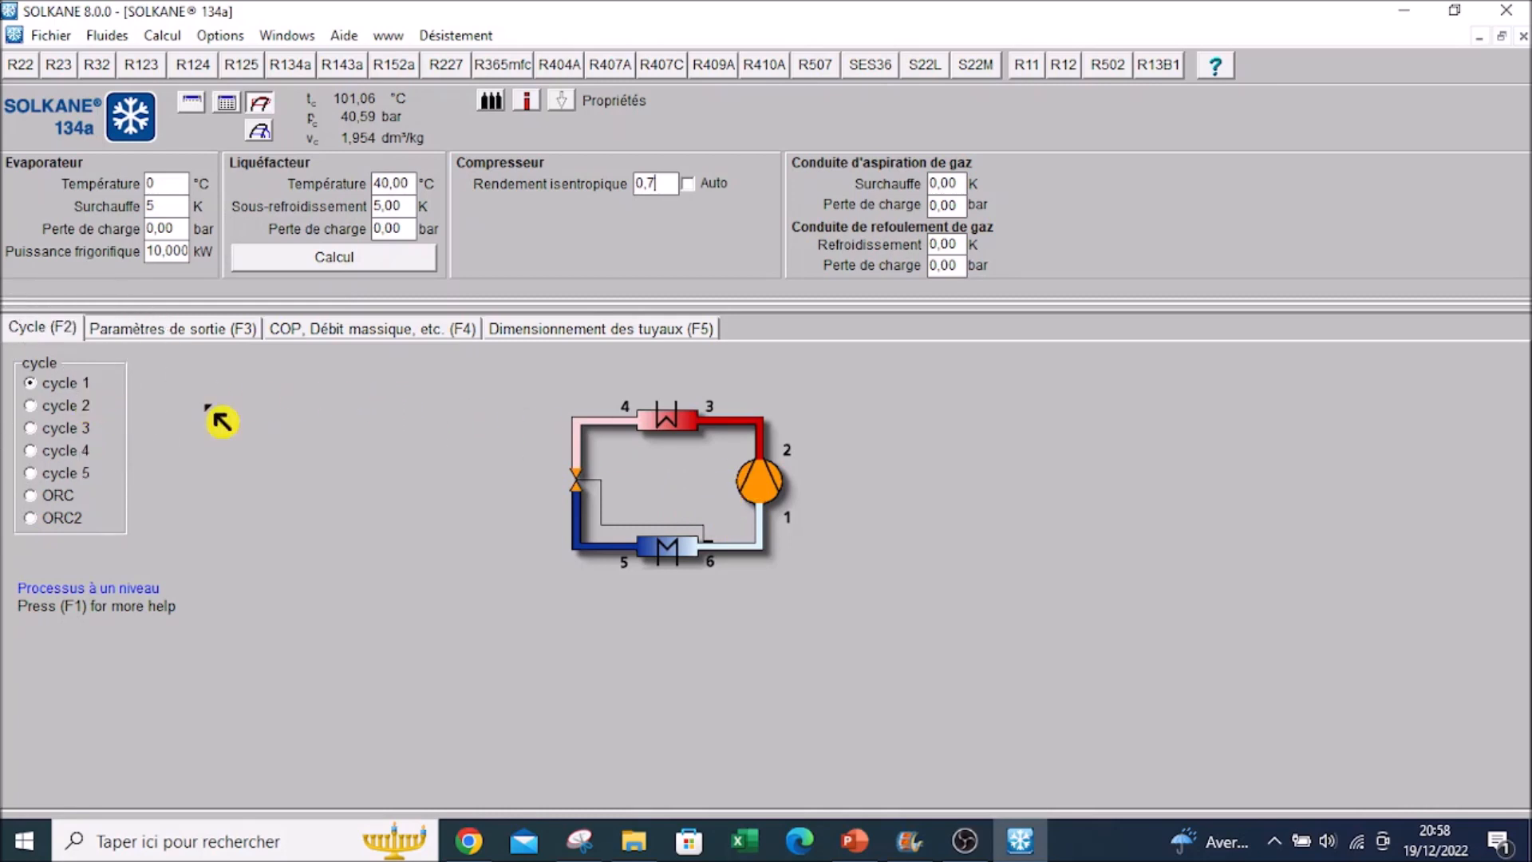
key("ctrl")
key("ctrl")
key("ctrl")
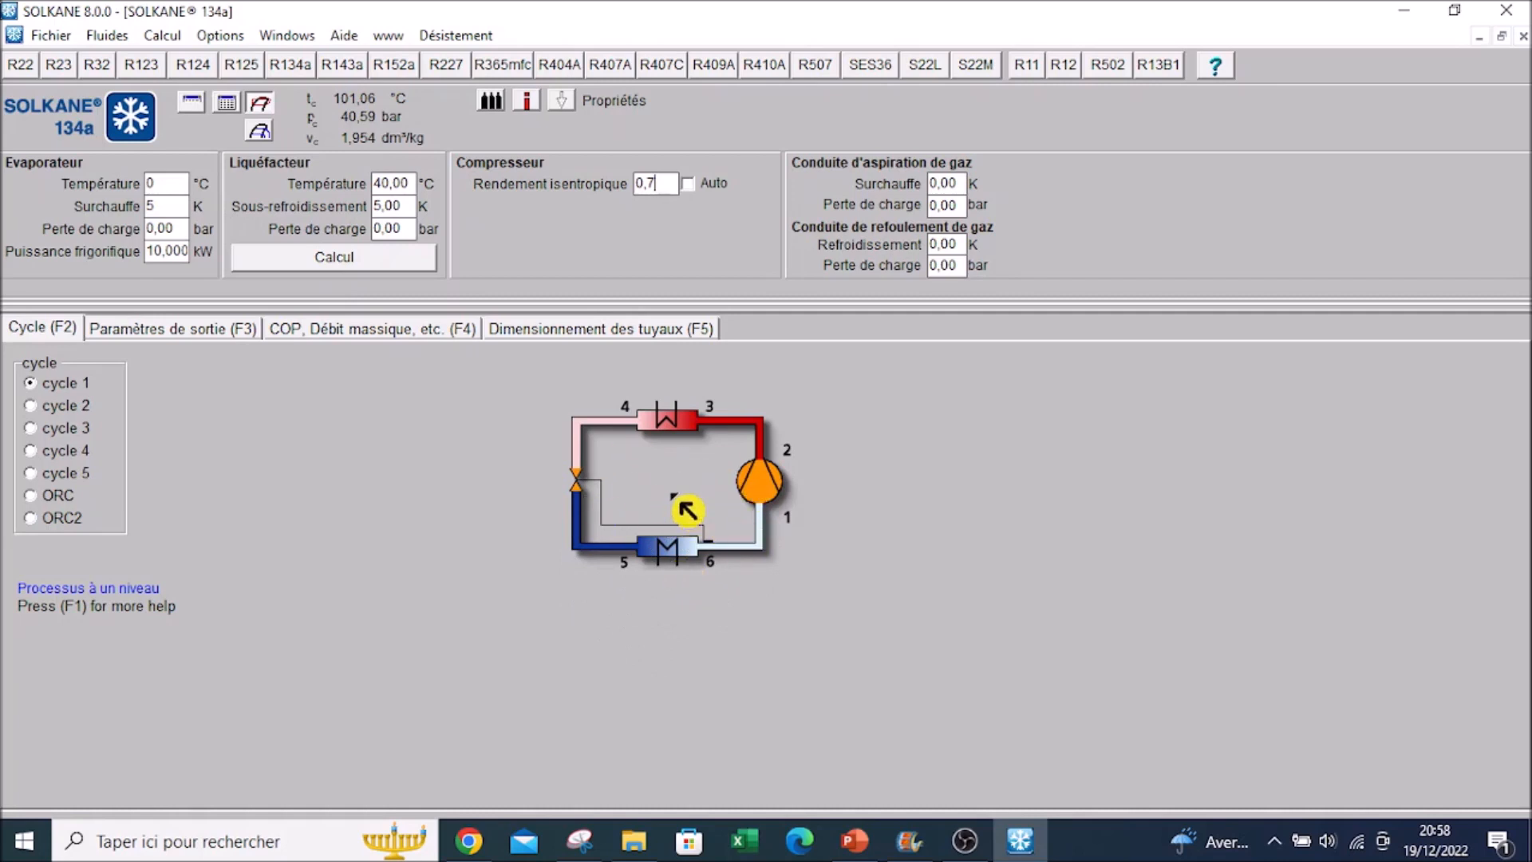
Examine the schematics and input parameters of cycles 2 to 5 and of the ORC and ORC2 cycles
left_click(34, 408)
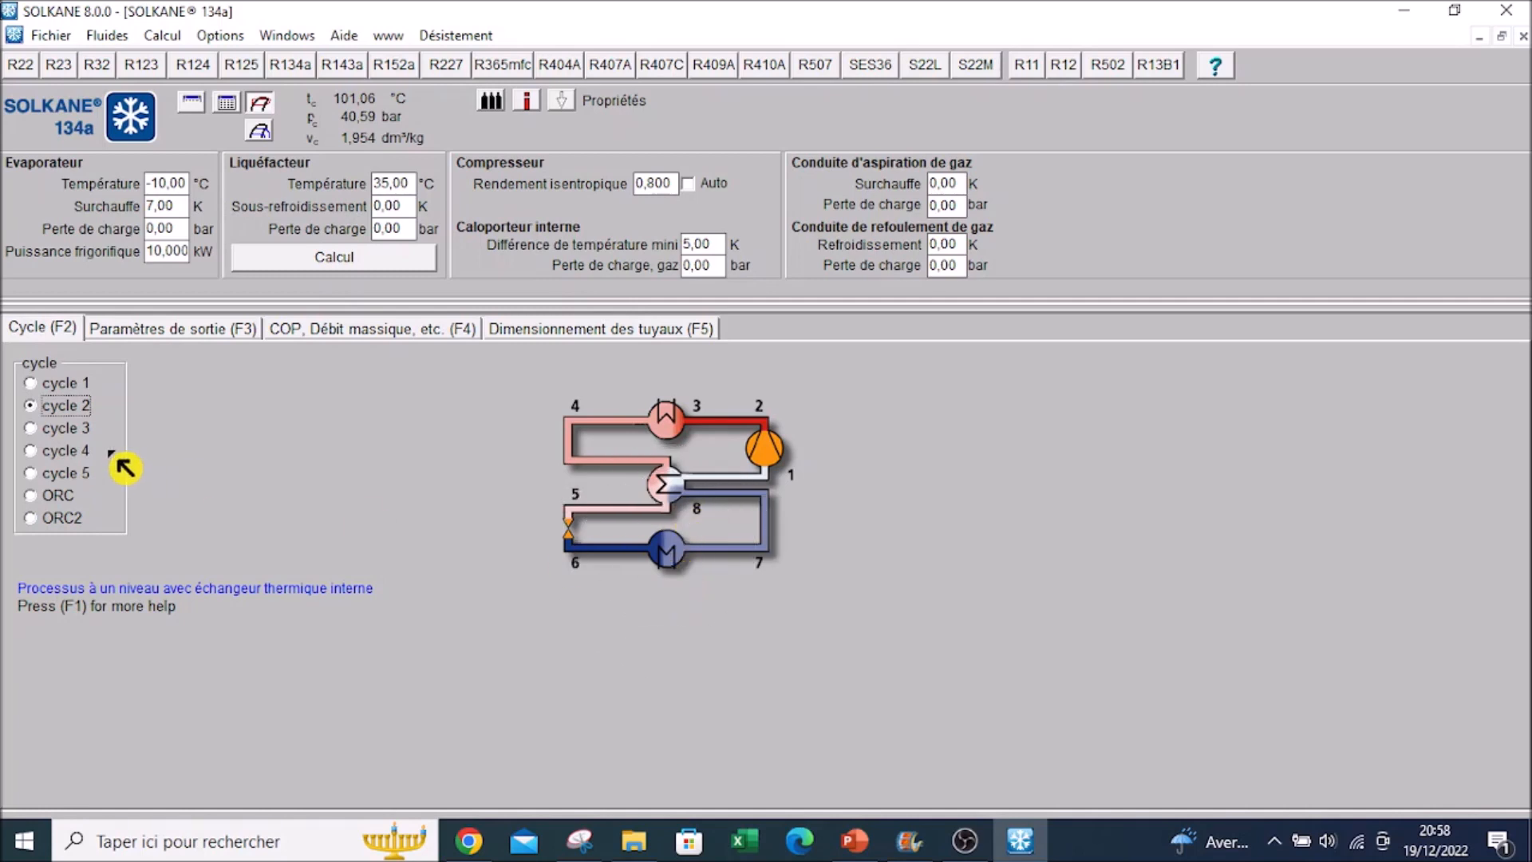
left_click(37, 437)
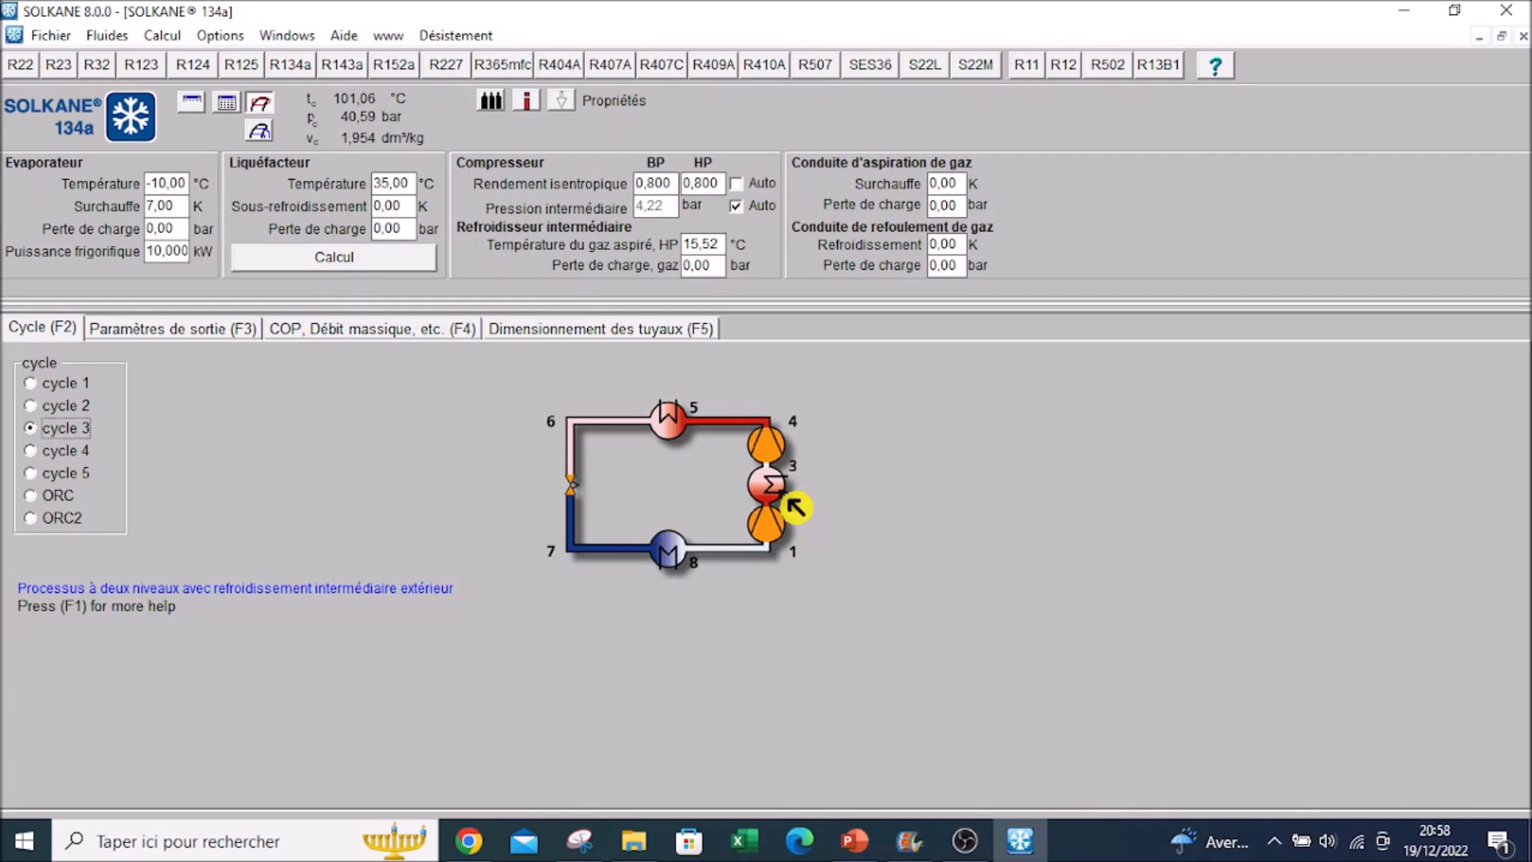
left_click(41, 452)
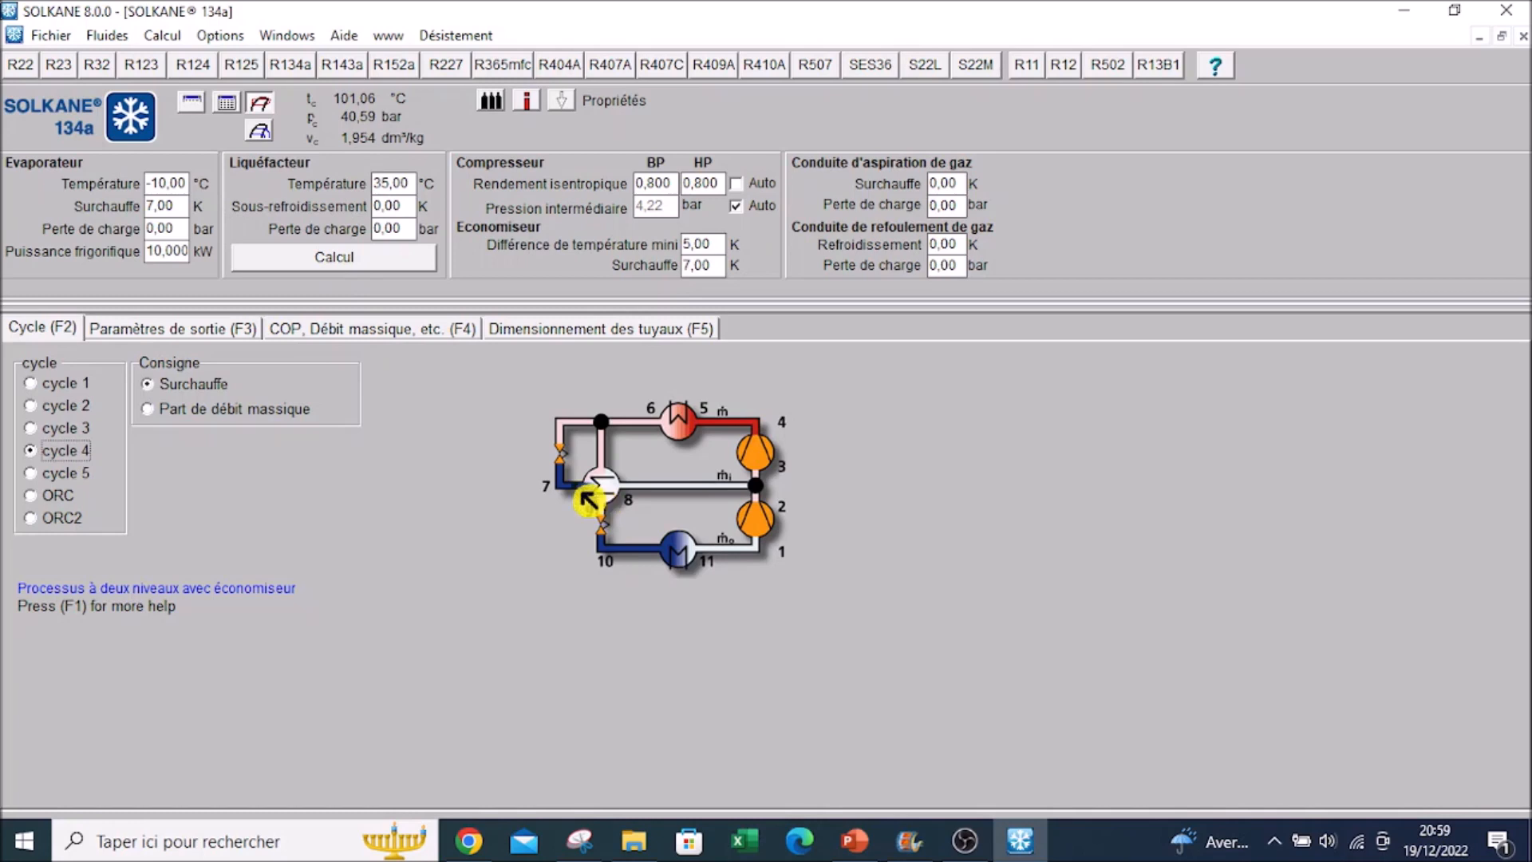
left_click(42, 477)
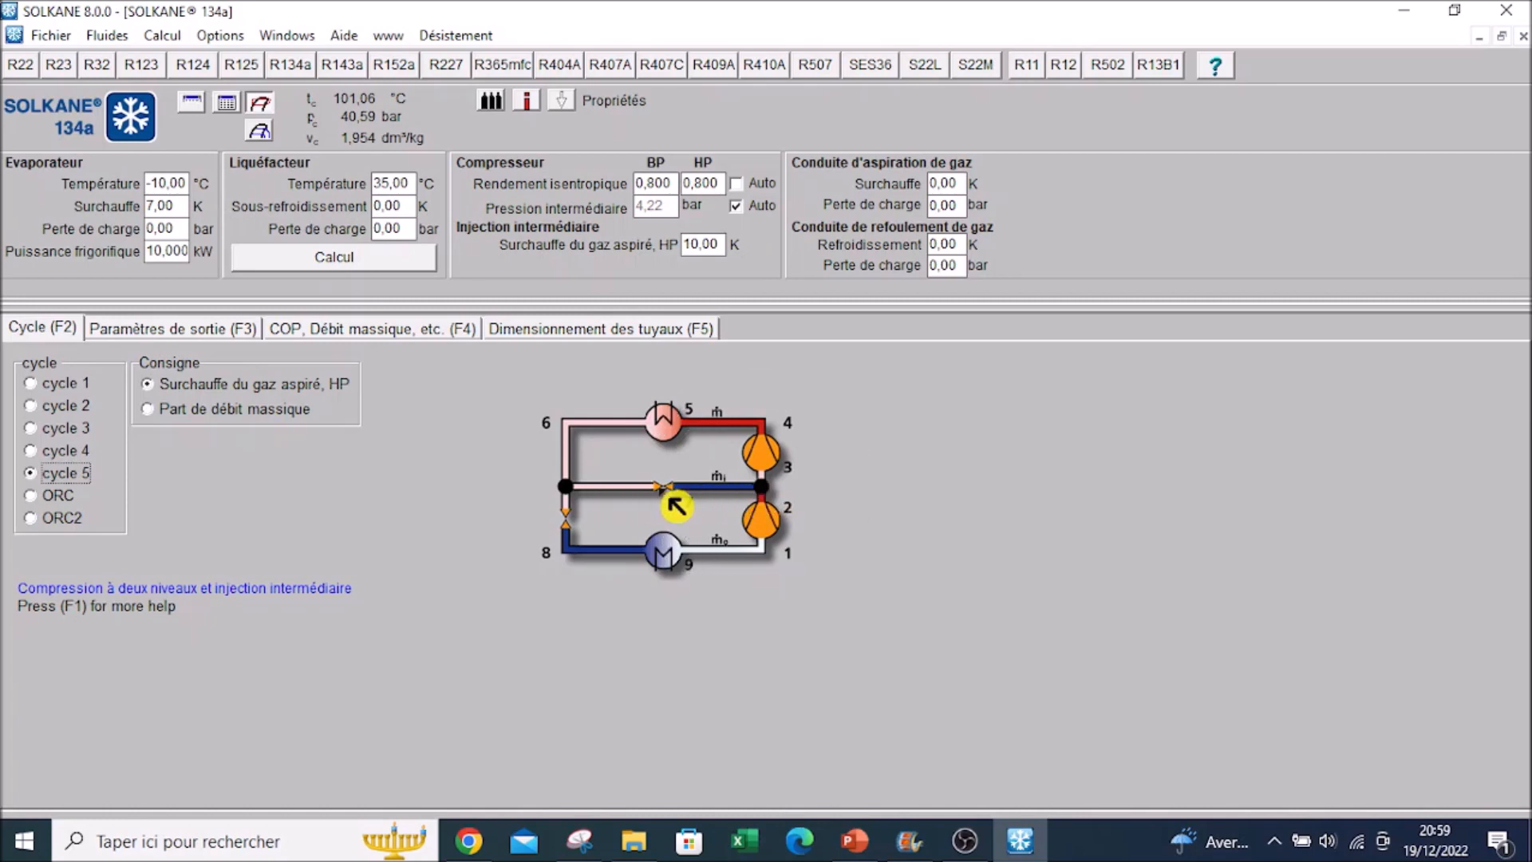
left_click(36, 517)
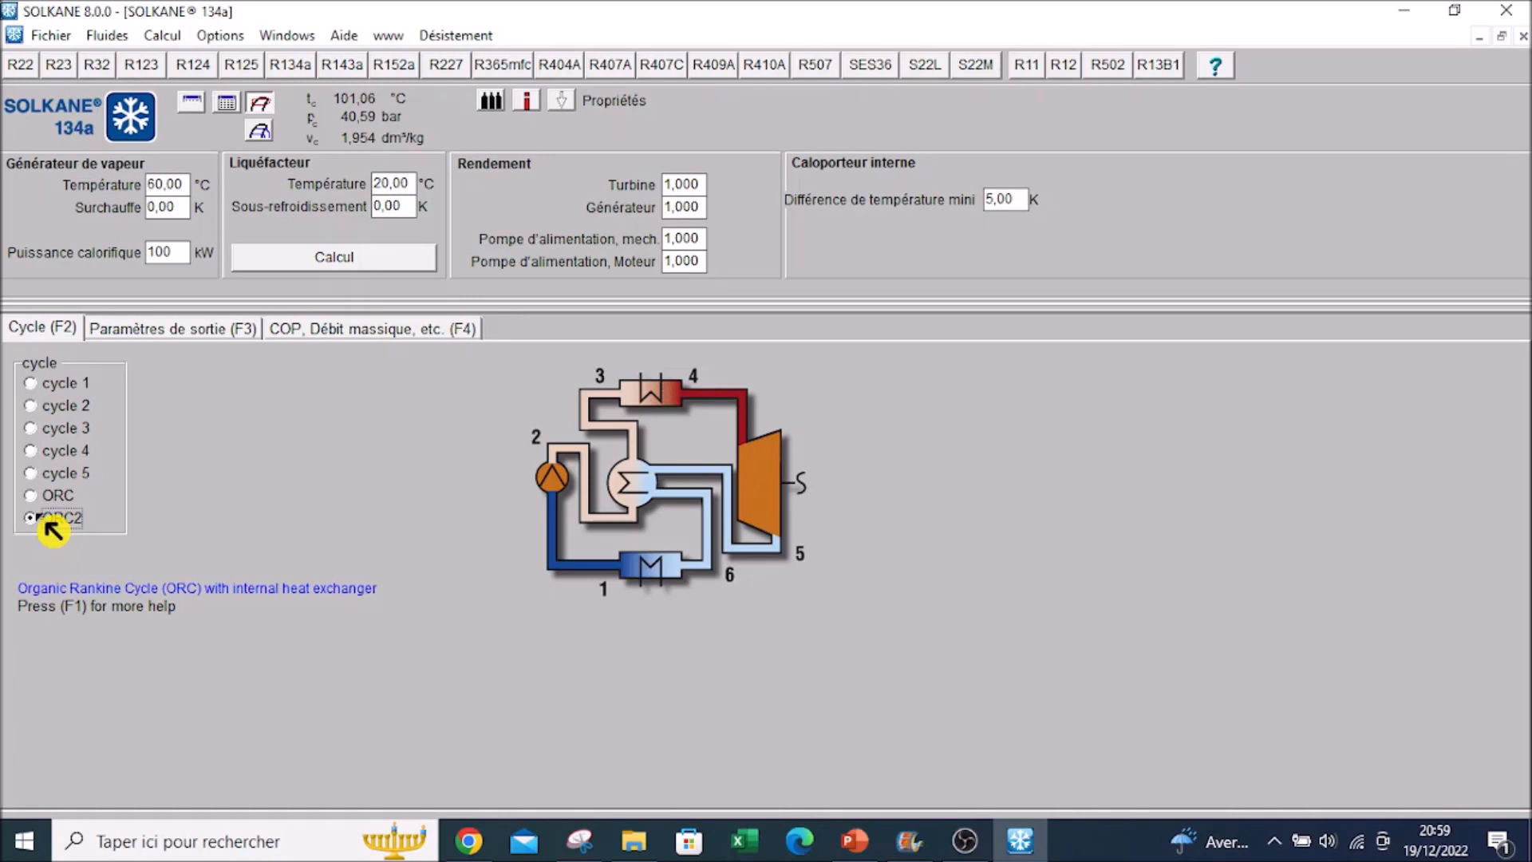
left_click(44, 496)
left_click(38, 519)
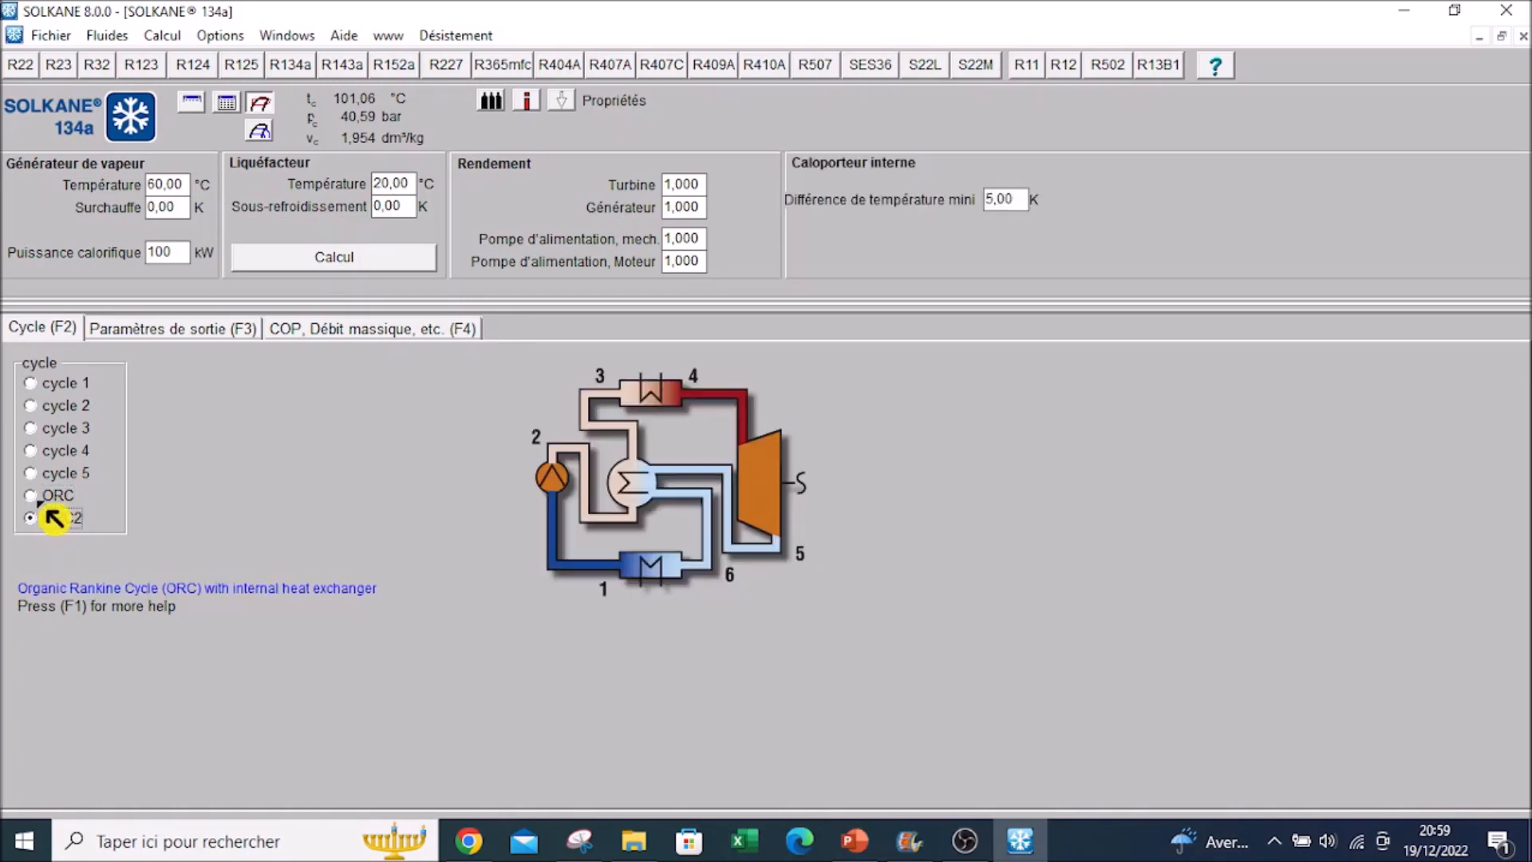
Return to cycle 1 and set the evaporator to 0 °C with 5 K superheat and the condenser to 40 °C with 5 K subcooling
left_click(35, 386)
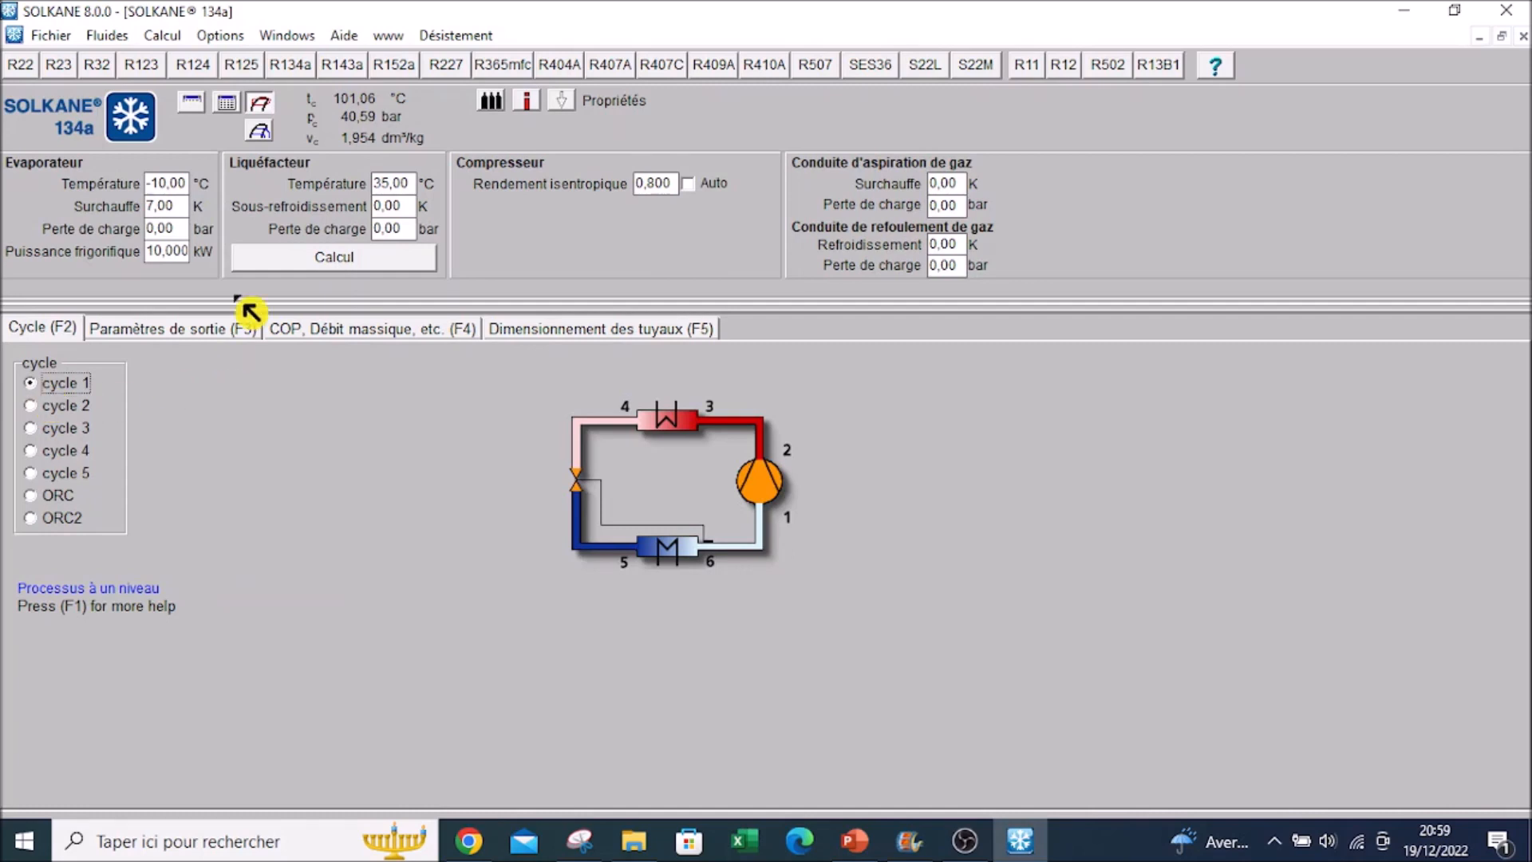
left_click(159, 184)
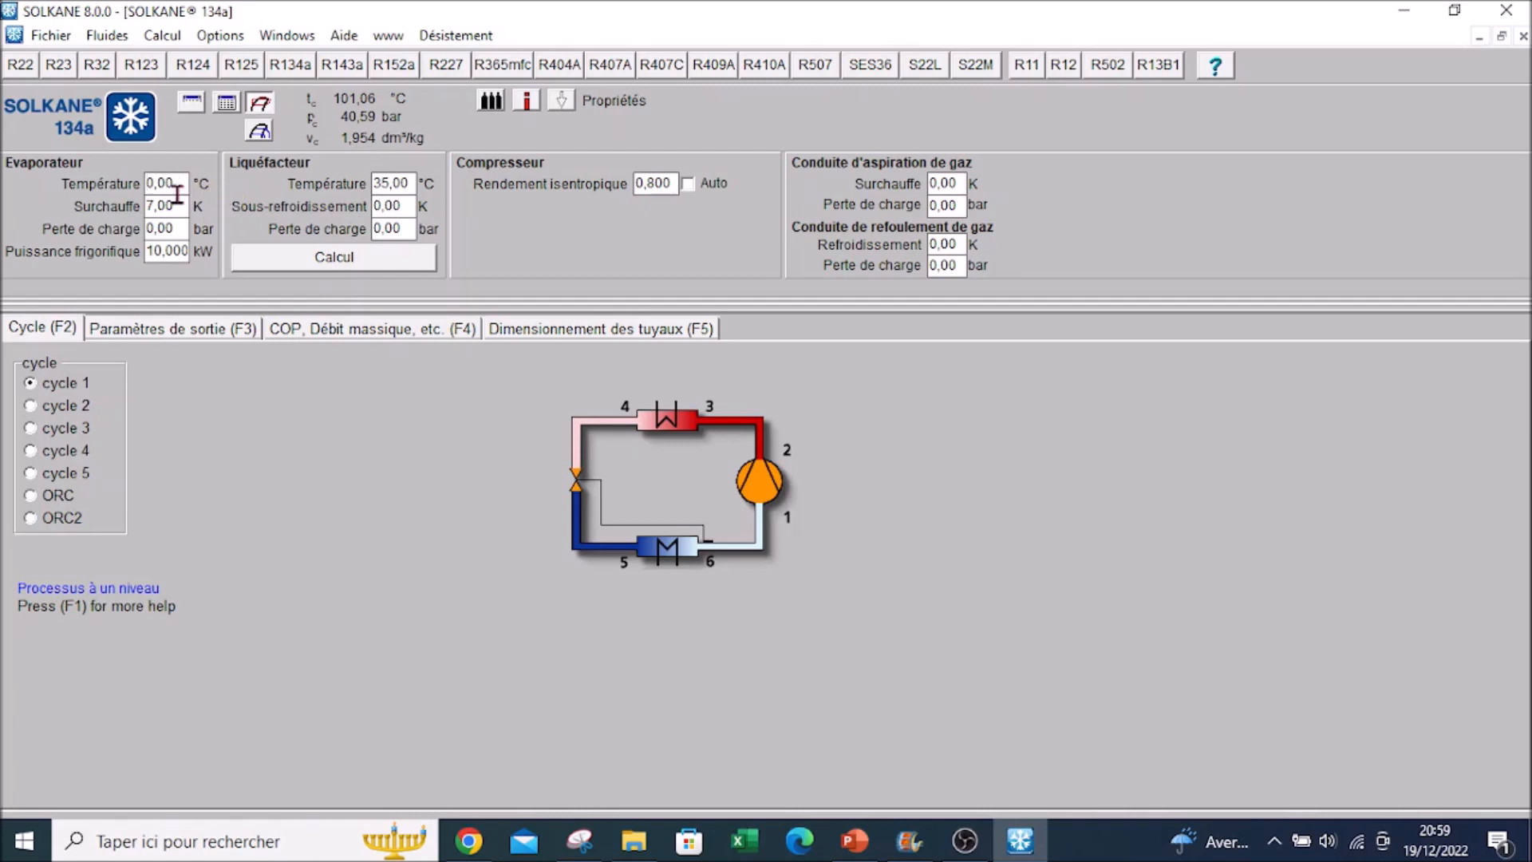
left_click(152, 206)
left_click(390, 184)
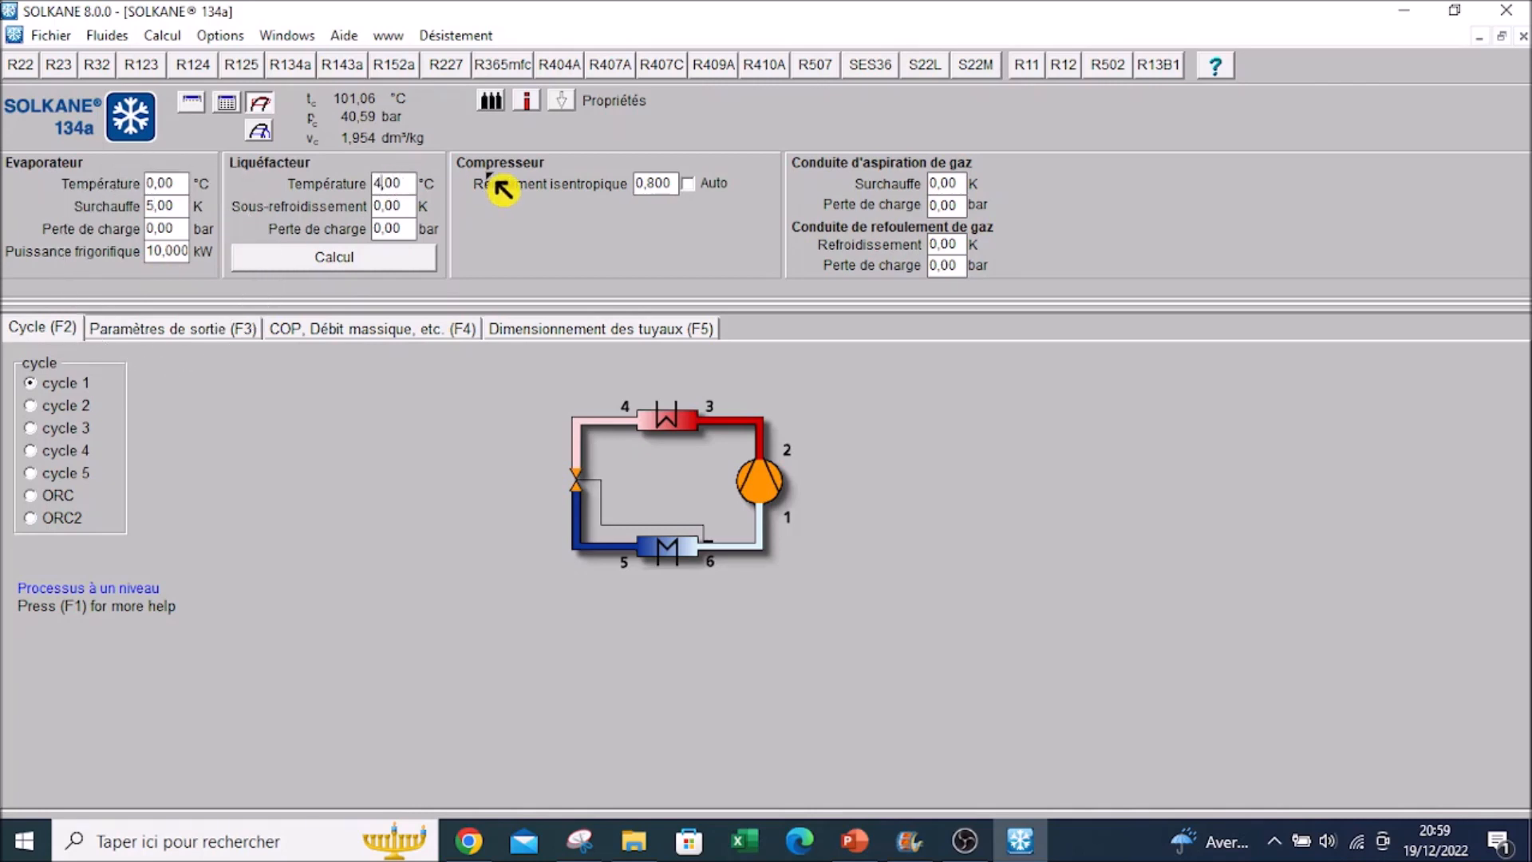
left_click(379, 206)
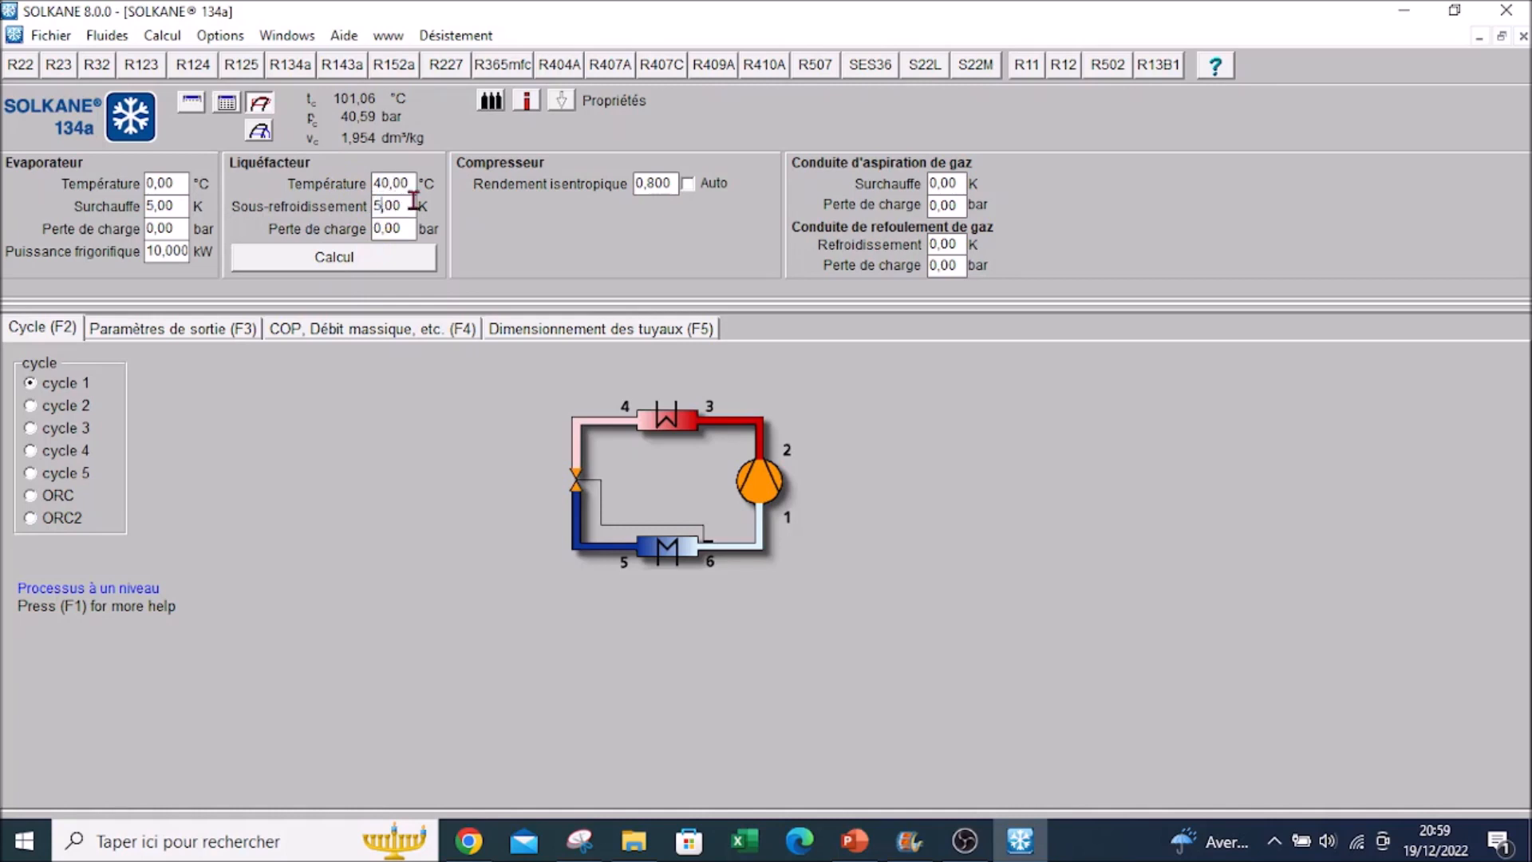
Set the compressor's isentropic efficiency to 0.7 and calculate the cycle
left_click(649, 183)
key("BackSpace")
type("7")
left_click(371, 261)
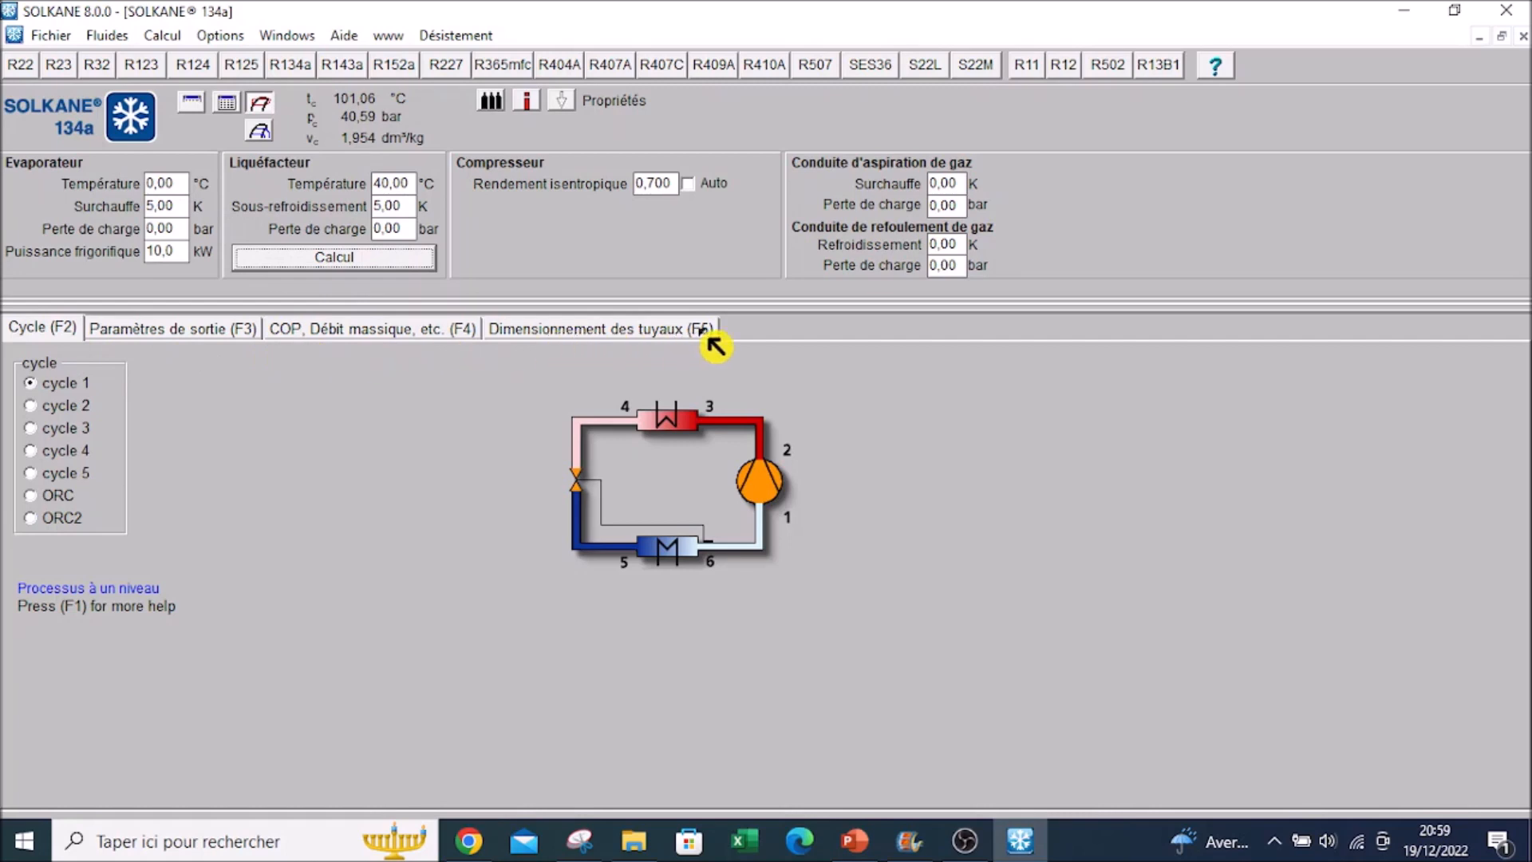
Examine the state points' output parameters, then the evaporator, condenser and compressor powers, the mass flow rate and the COP
left_click(191, 333)
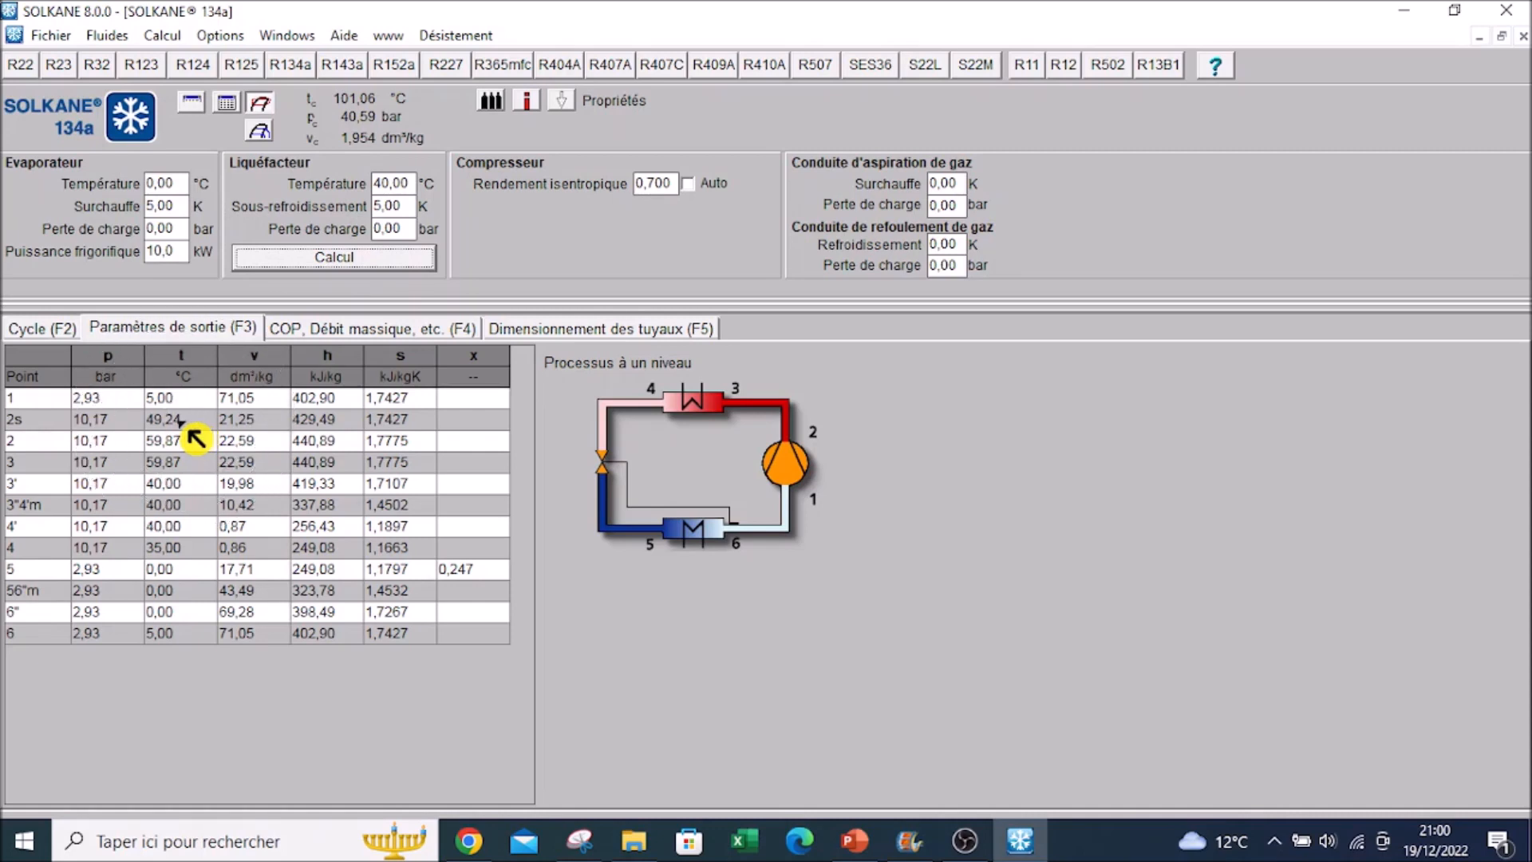
left_click(319, 337)
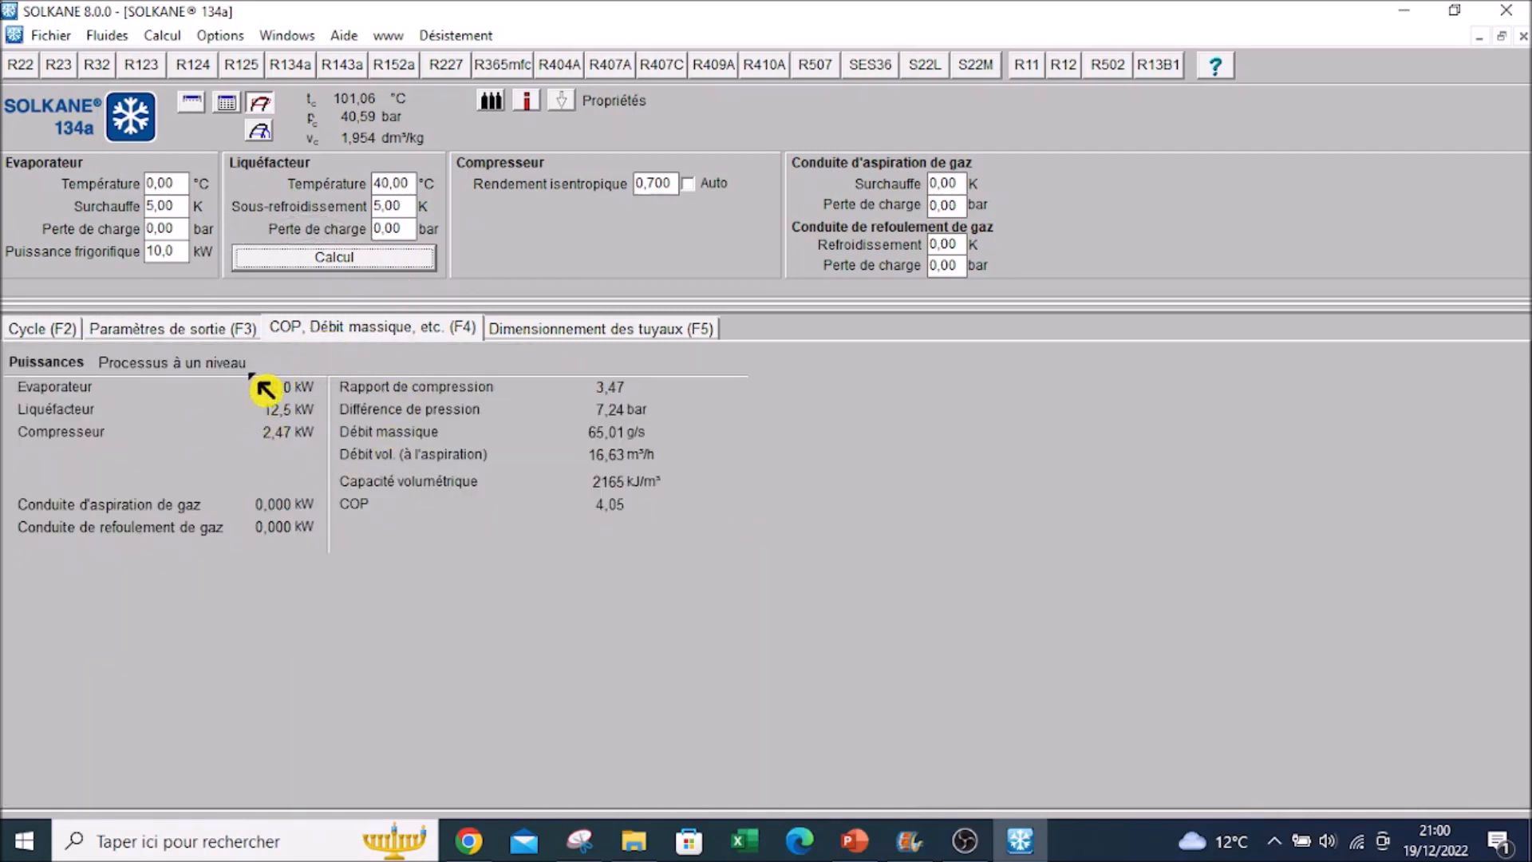
left_click(312, 397)
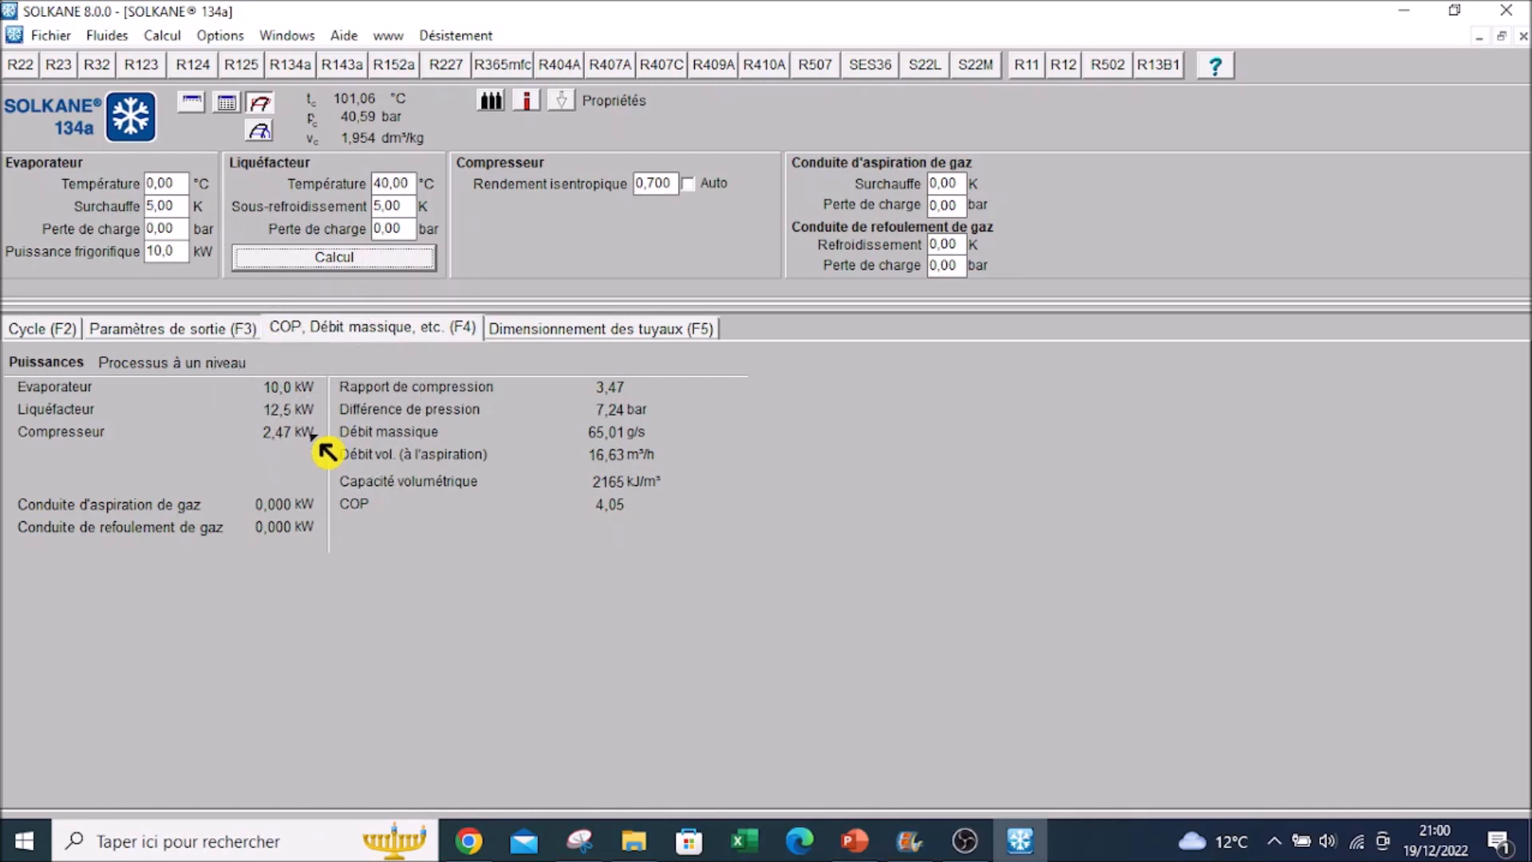
key("ctrl")
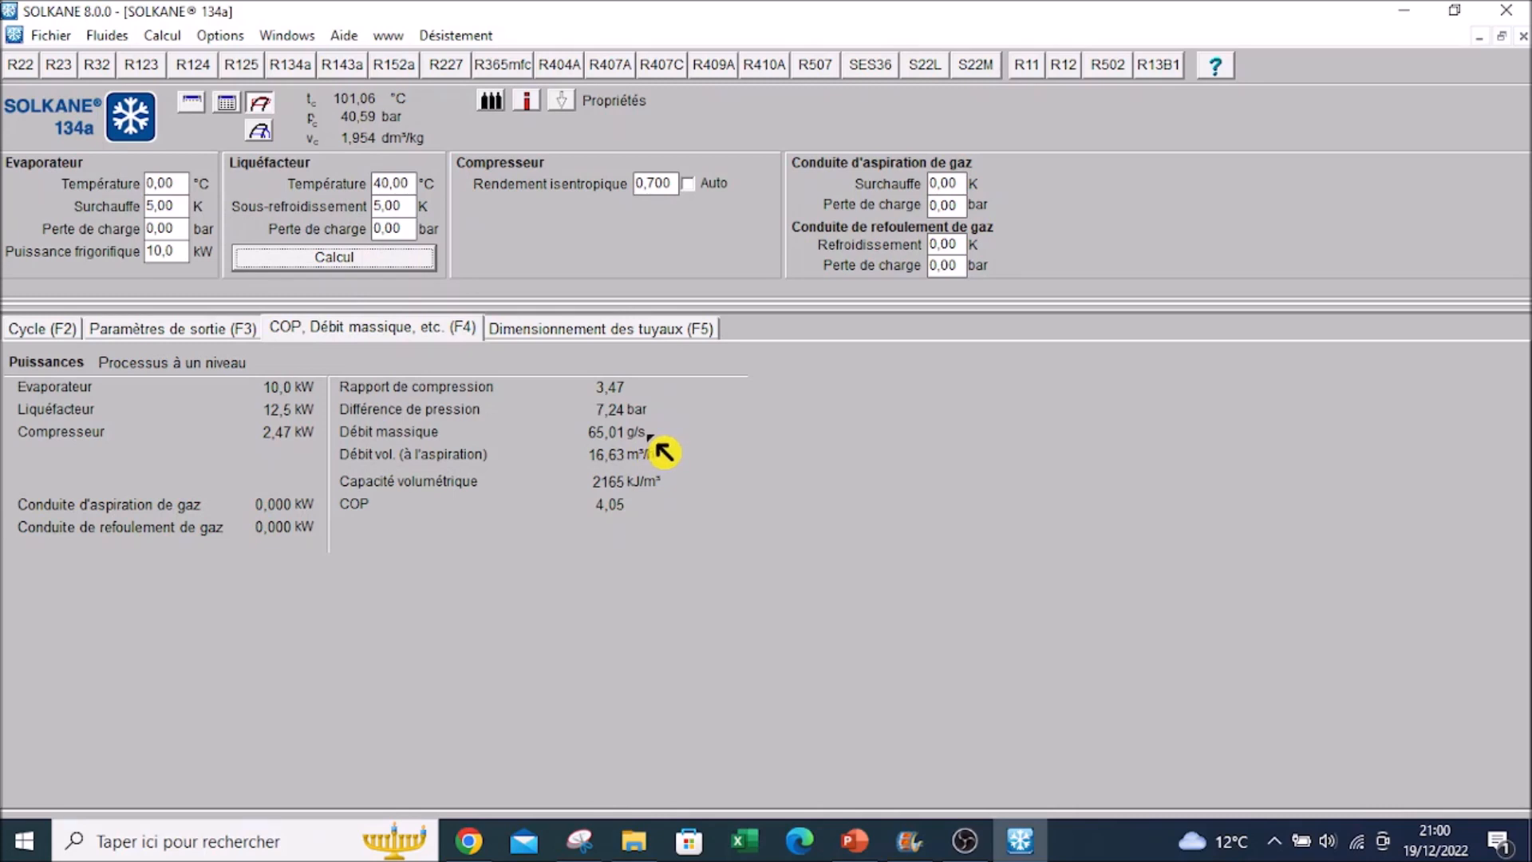
key("ctrl")
key("ctrl")
key("ctrl")
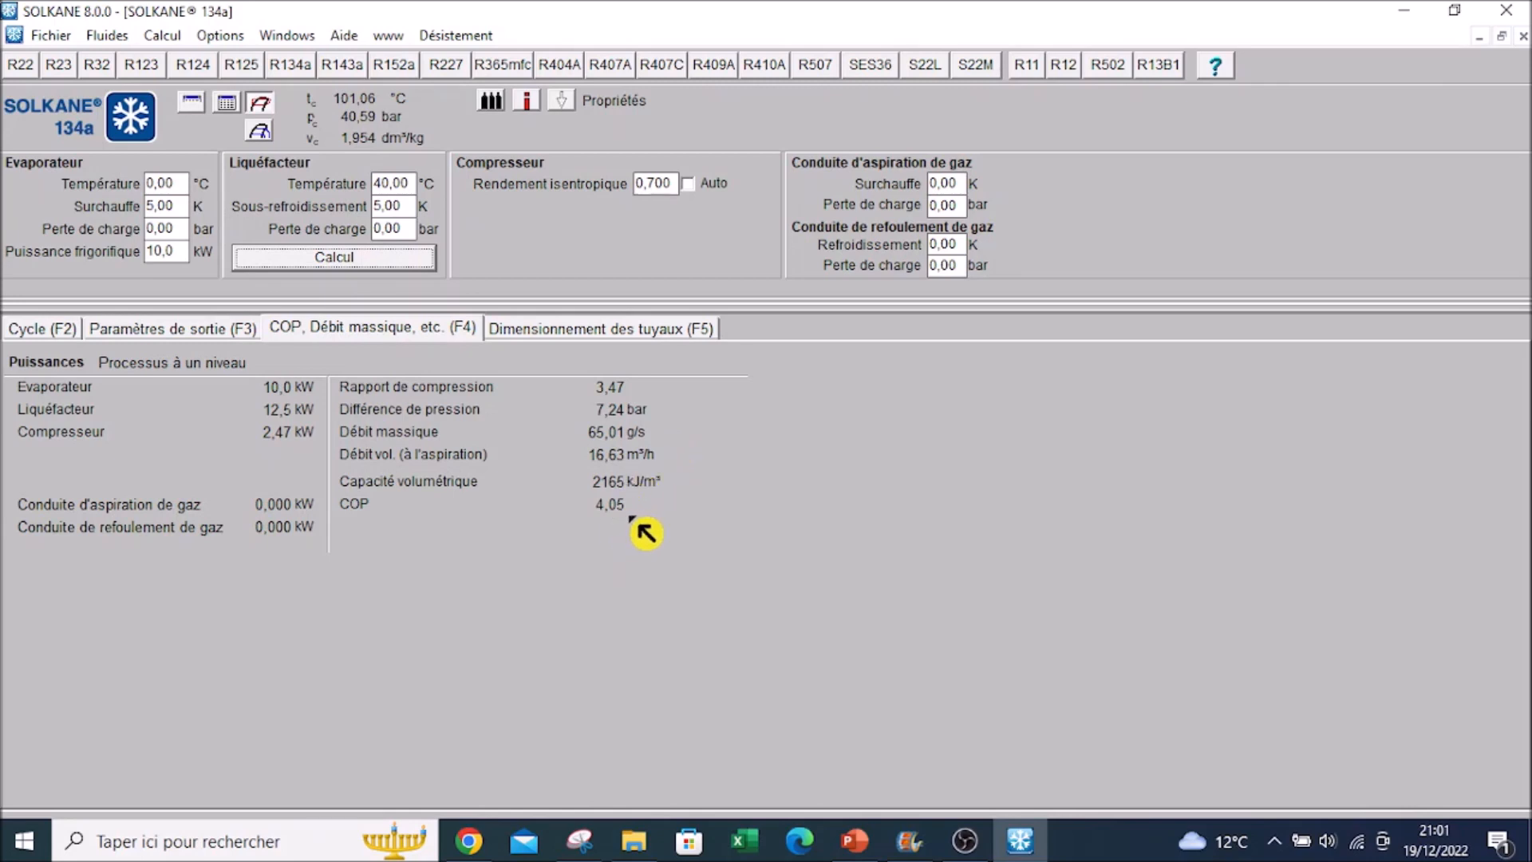
key("ctrl")
key("ctrl")
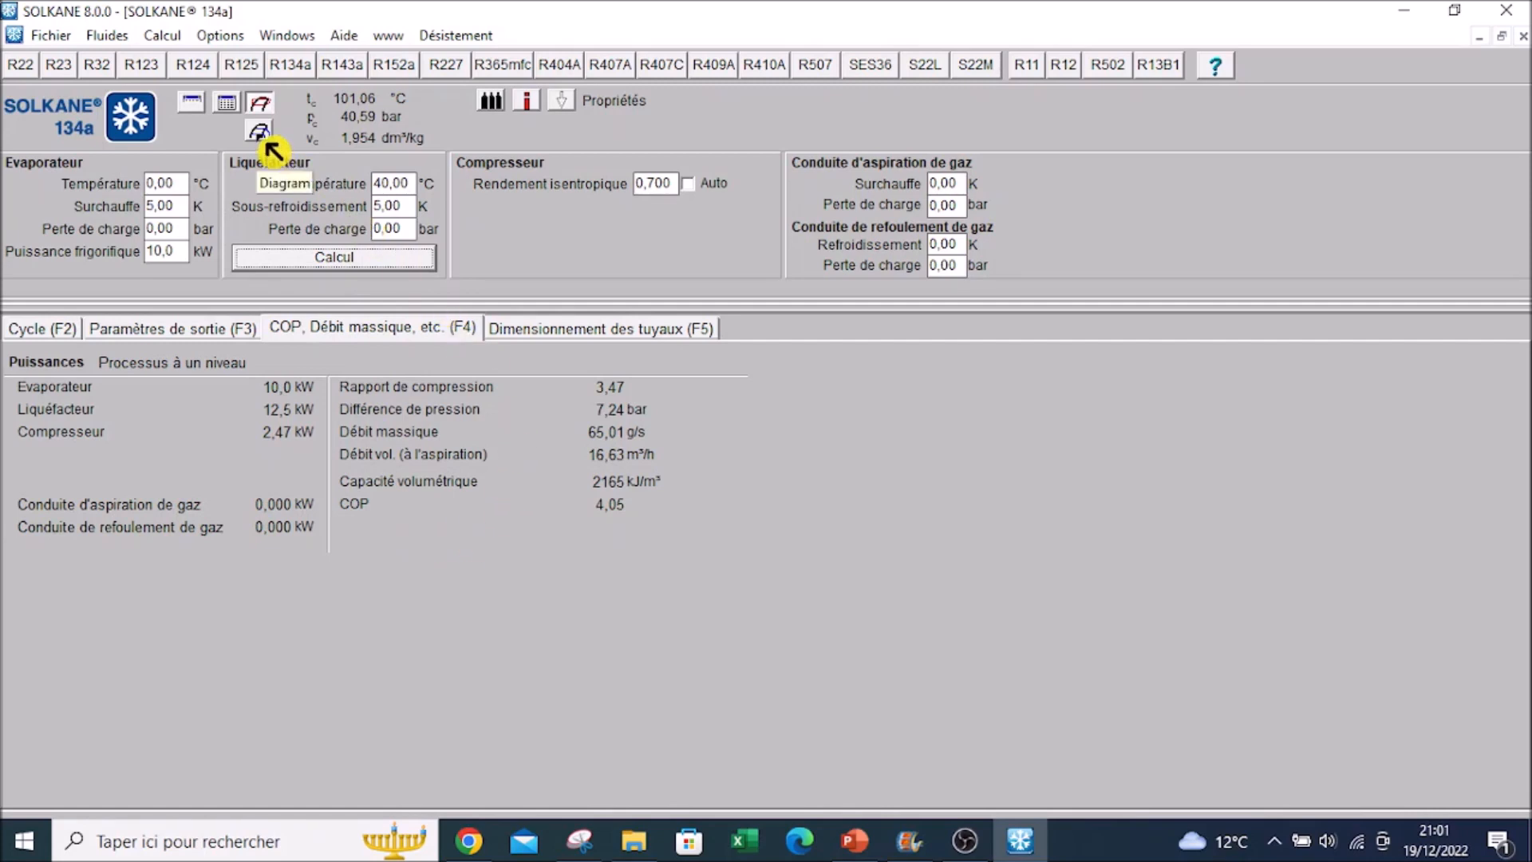
Plot the calculated cycle on the R134a pressure-enthalpy diagram and examine its evaporation, compression, condensation and expansion lines
key("ctrl")
key("ctrl")
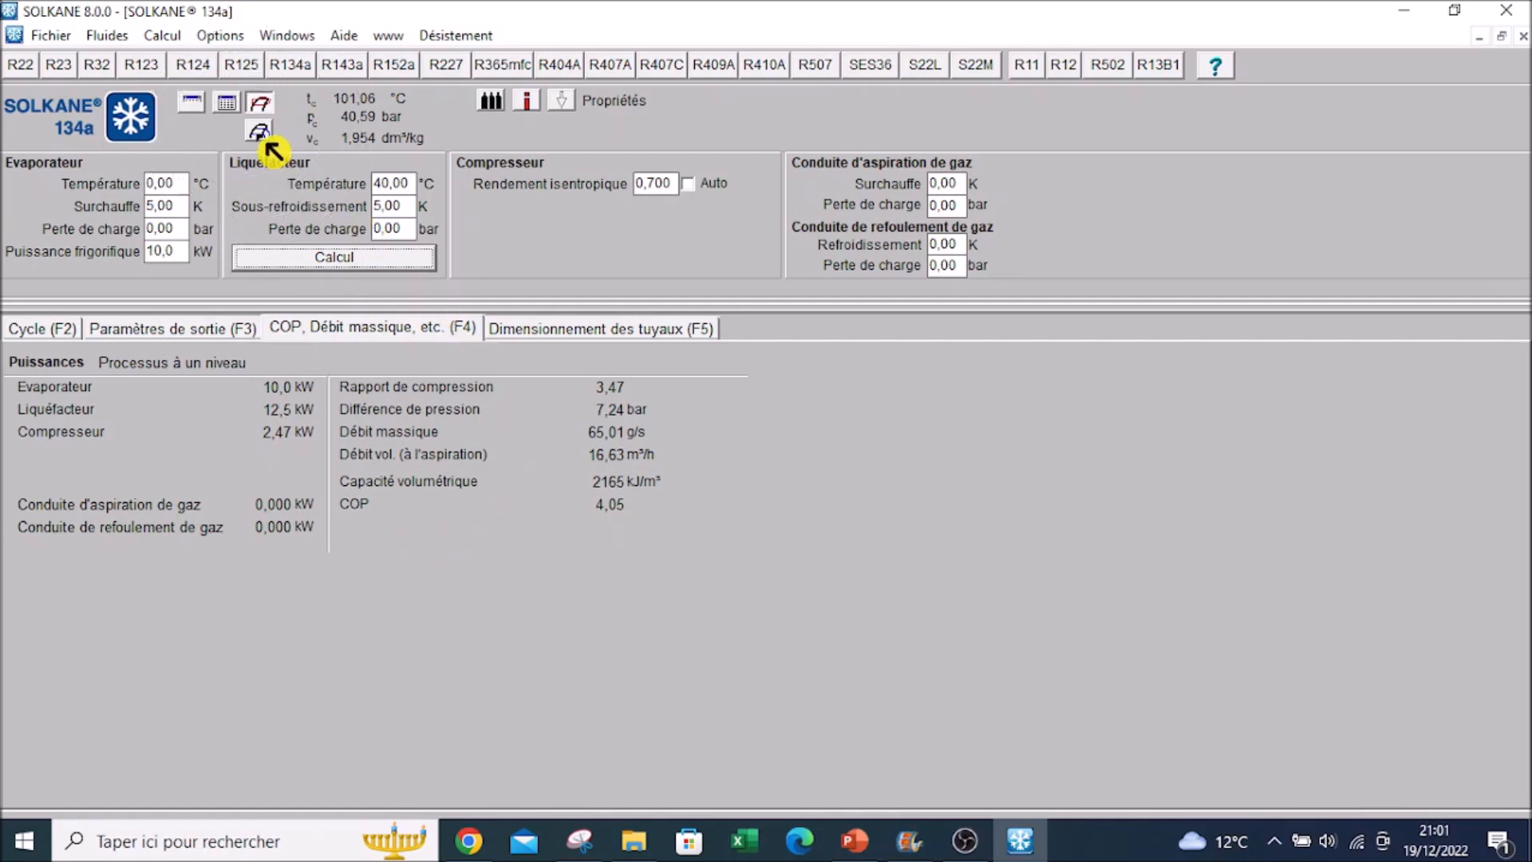
key("ctrl")
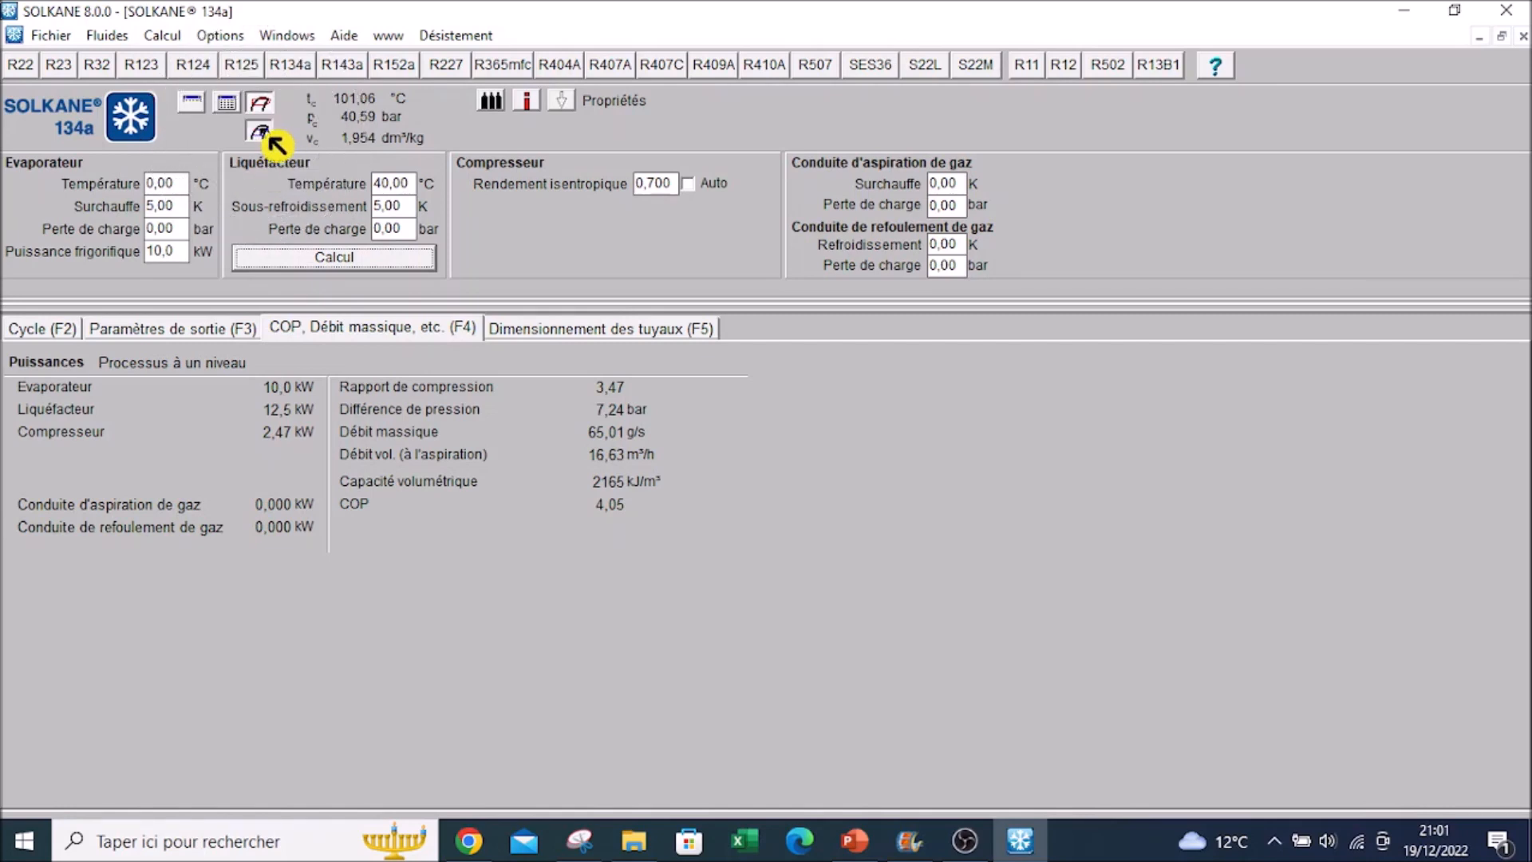
left_click(268, 136)
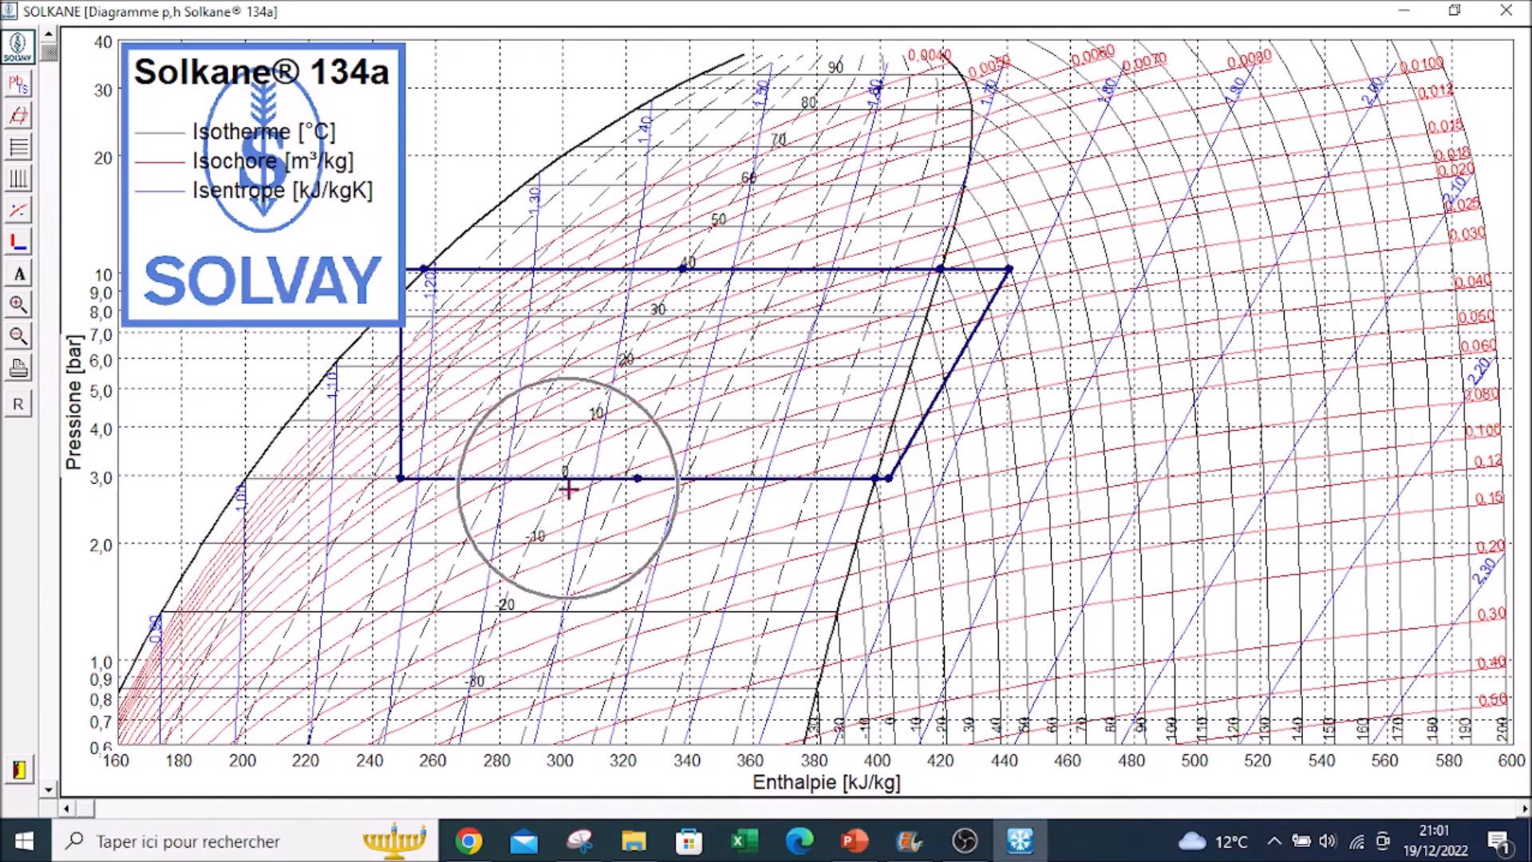
key("ctrl")
key("ctrl")
key("ctrl")
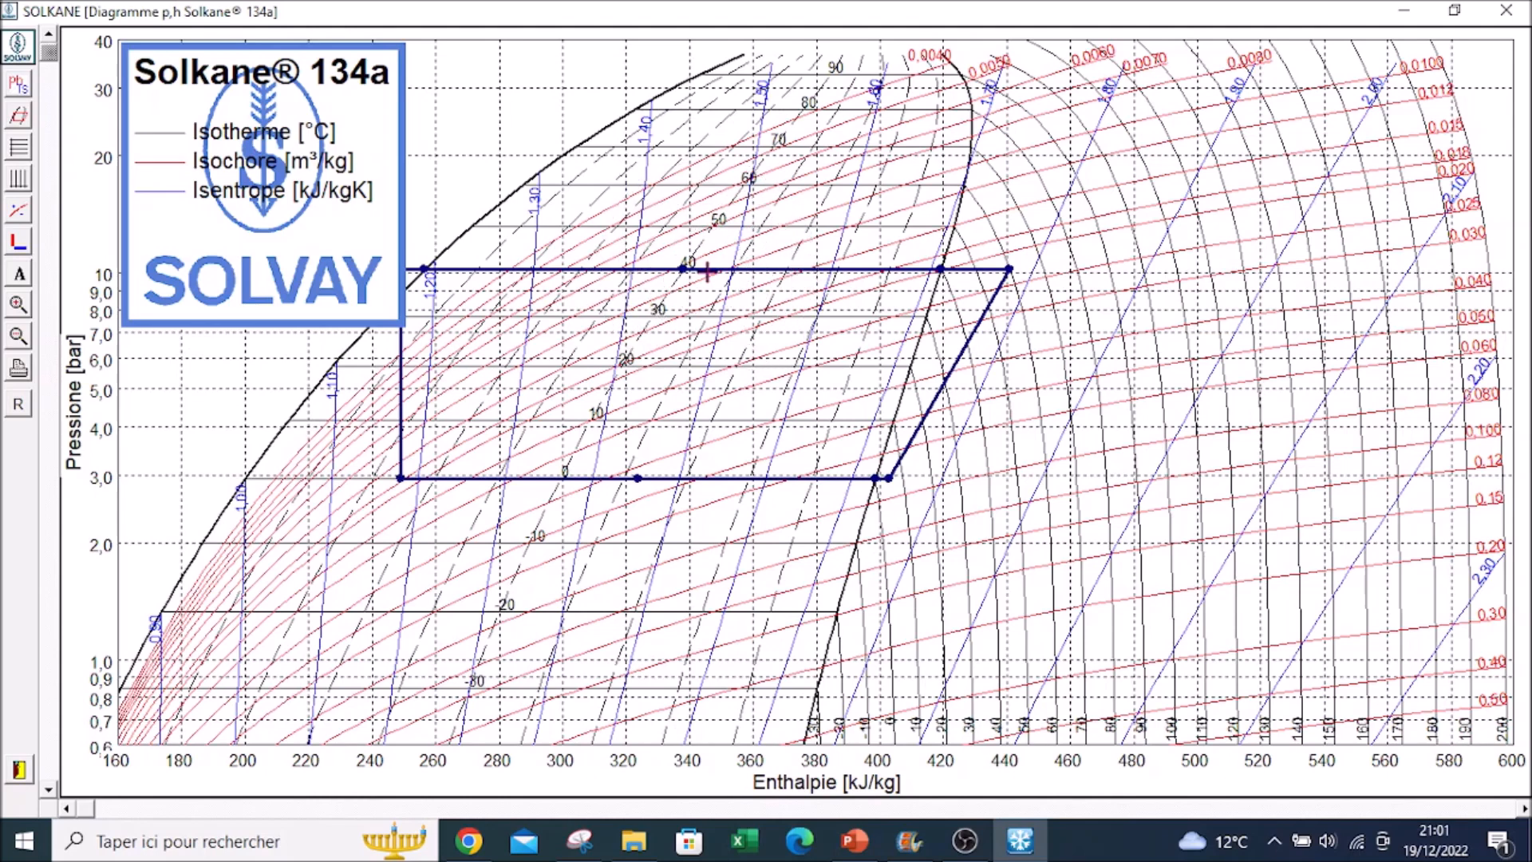
key("ctrl")
key("ctrl")
key("ctrl")
key("ctrl")
key("ctrl")
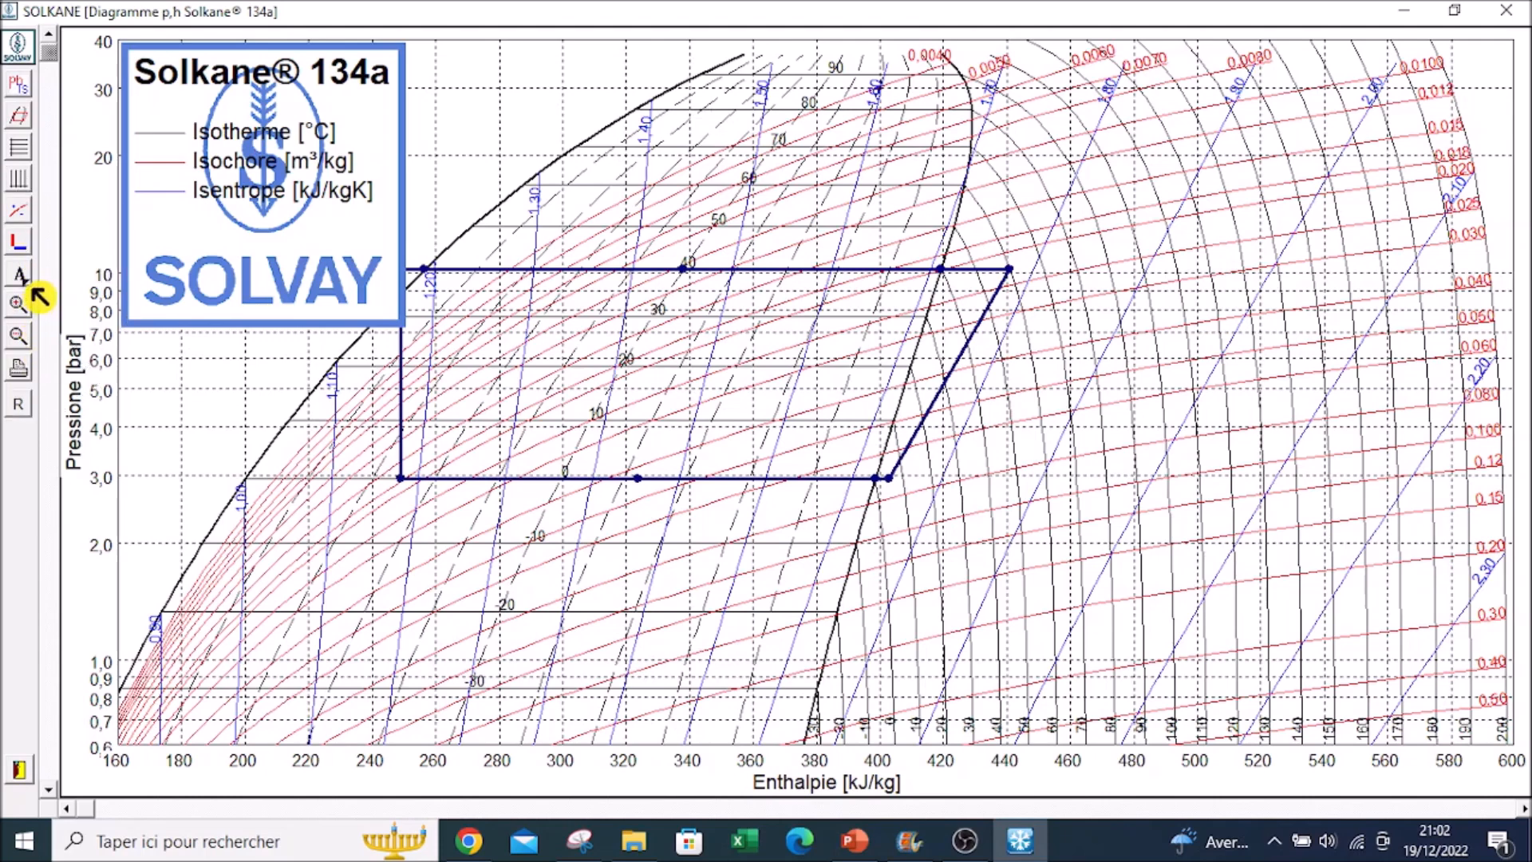
Set the horizontal grid step of the diagram's enthalpy axis to 10 kJ/kg
left_click(36, 380)
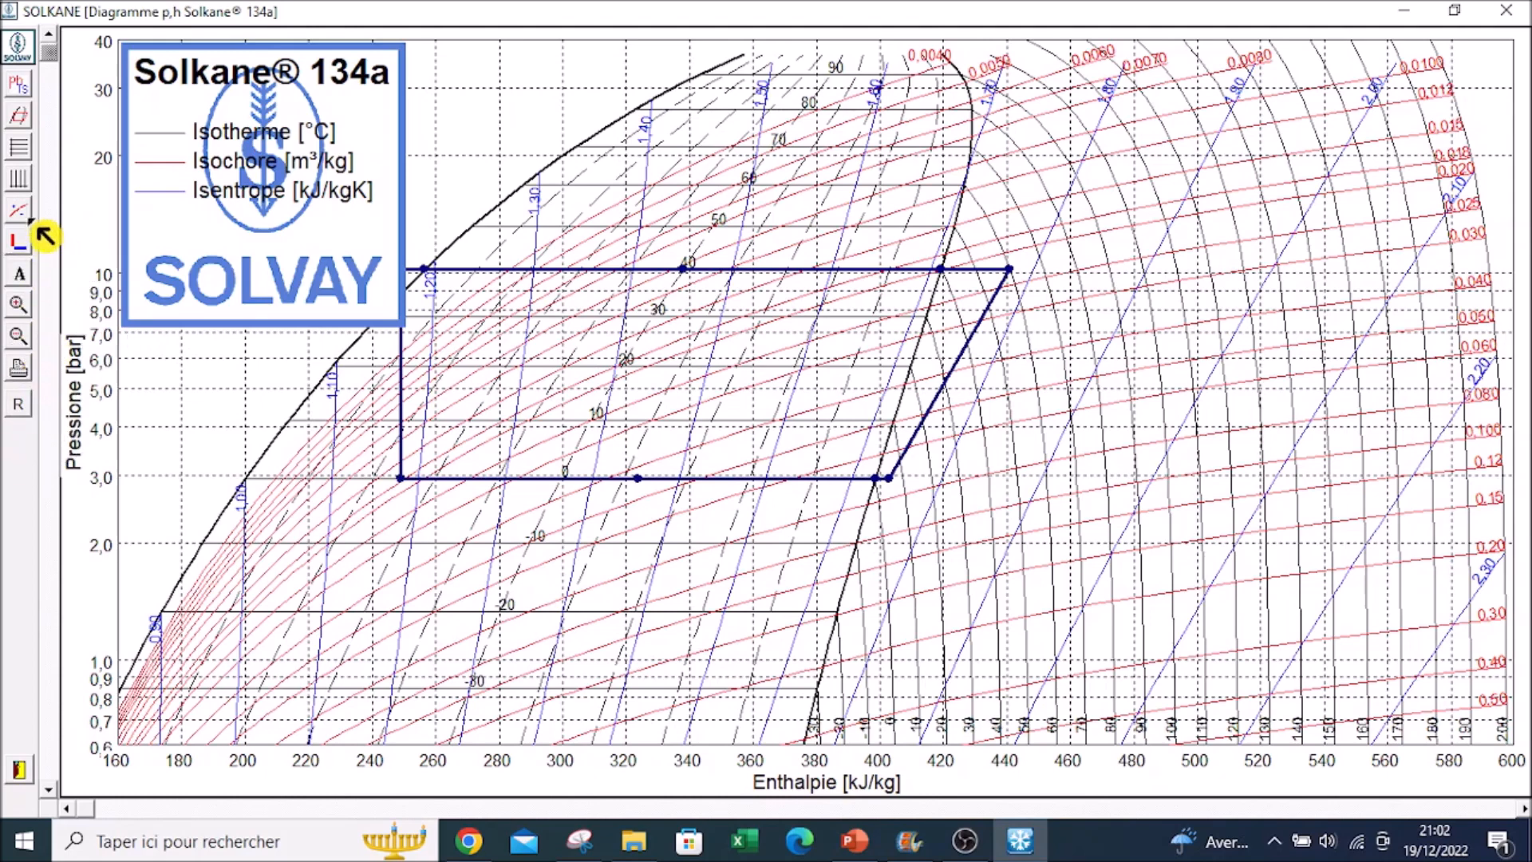
left_click(32, 192)
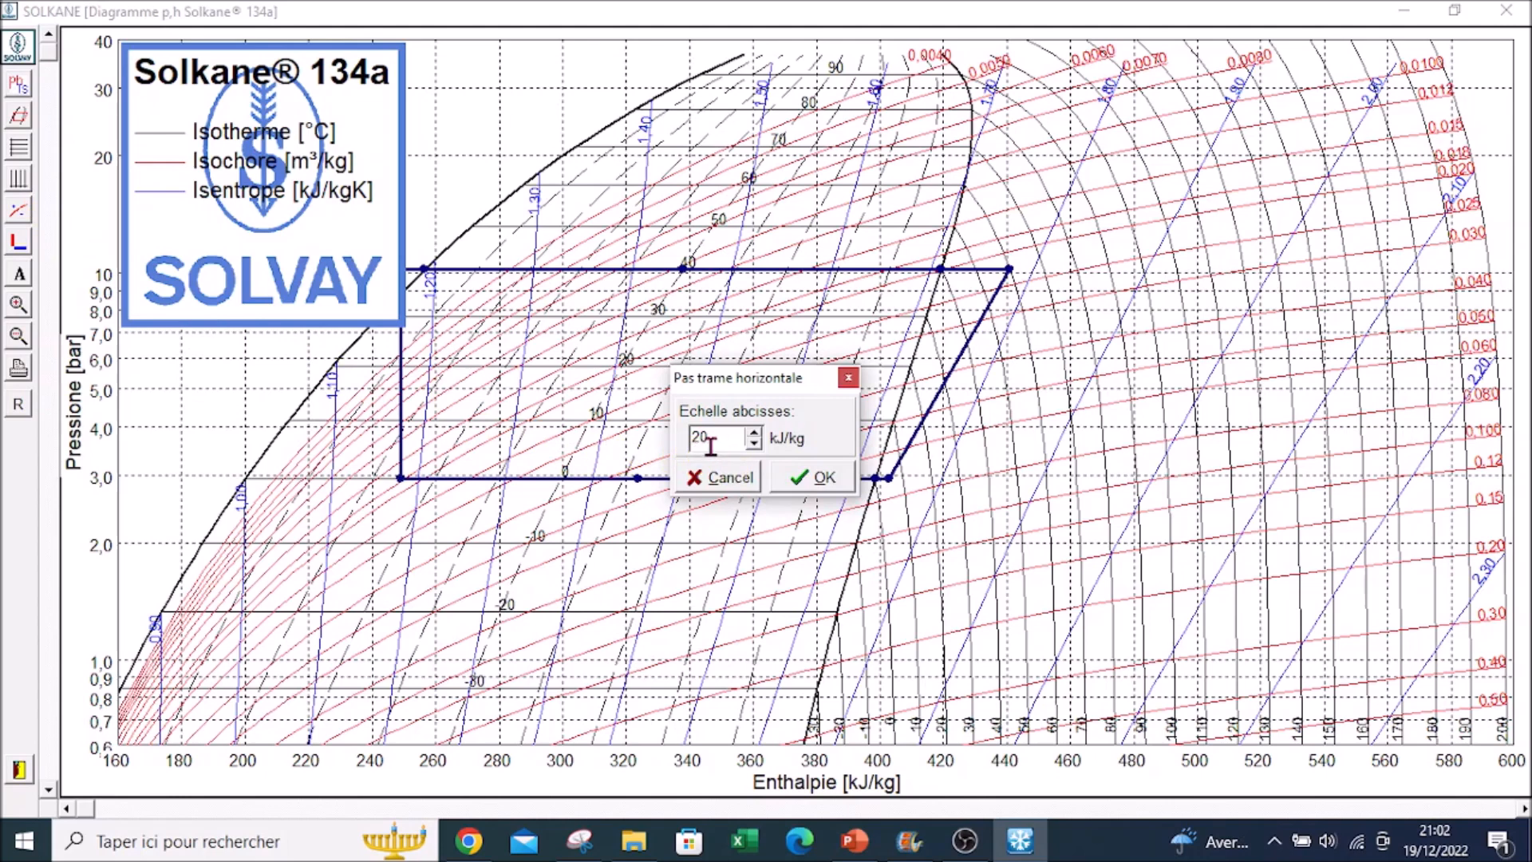
left_click(756, 444)
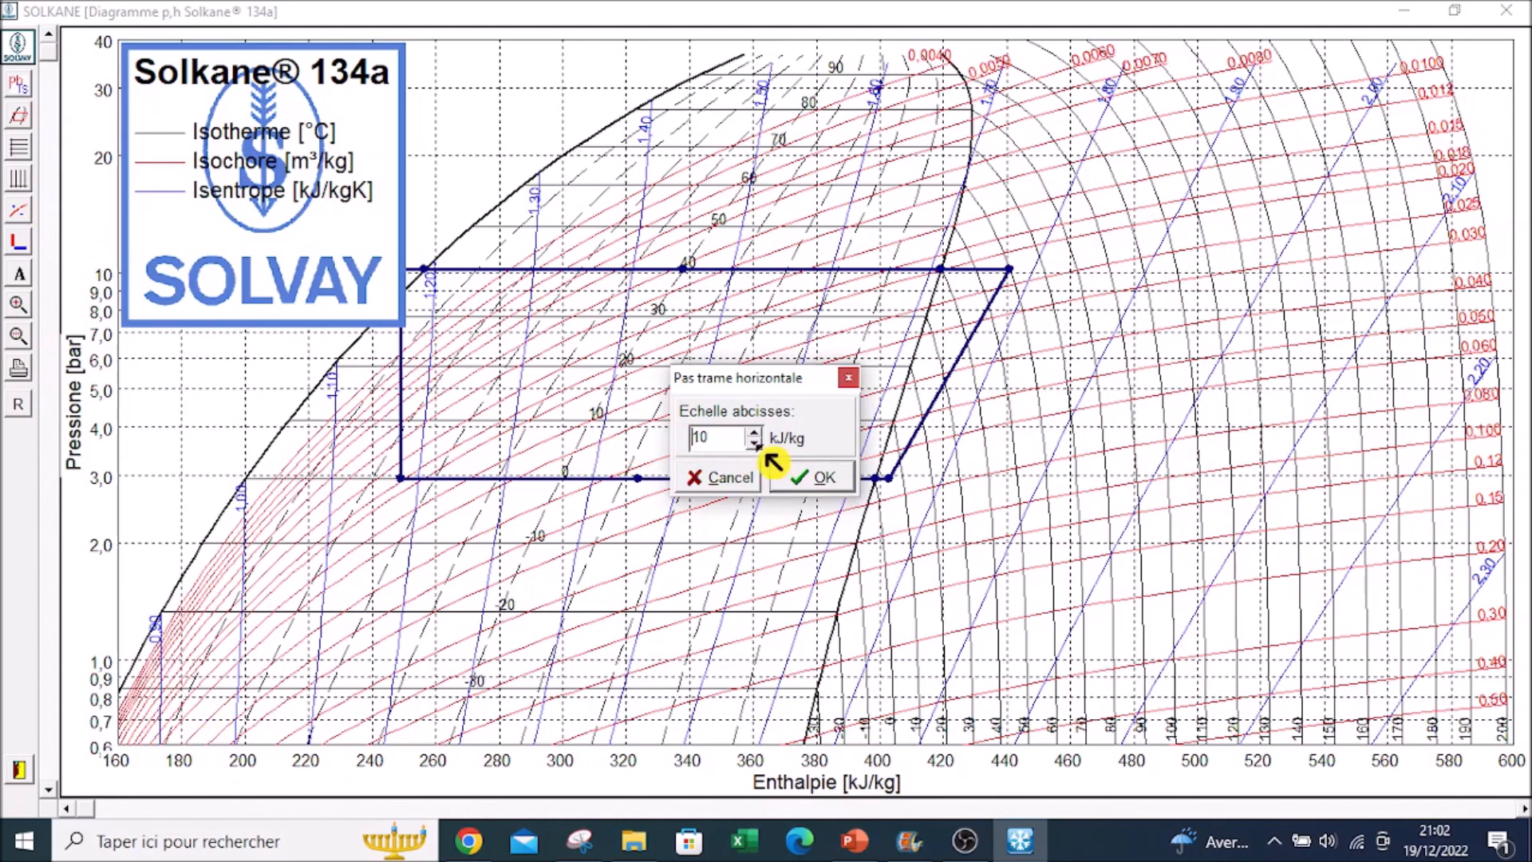
left_click(821, 479)
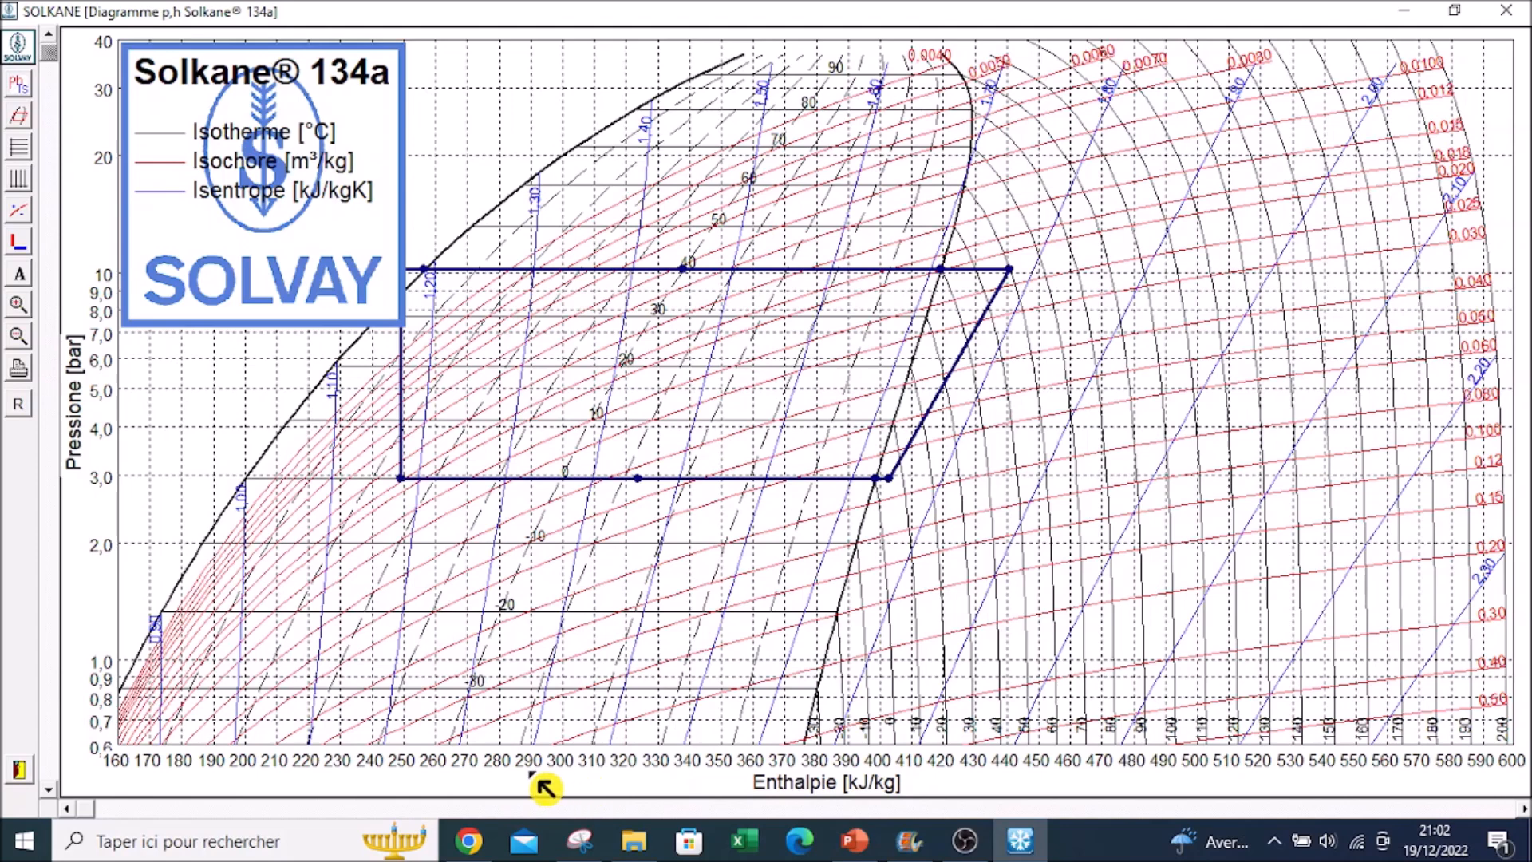
Set the pressure axis grid to the finest scale (10, 11, 12, ..., 20, 25, 30, ...) and close the diagram
left_click(24, 151)
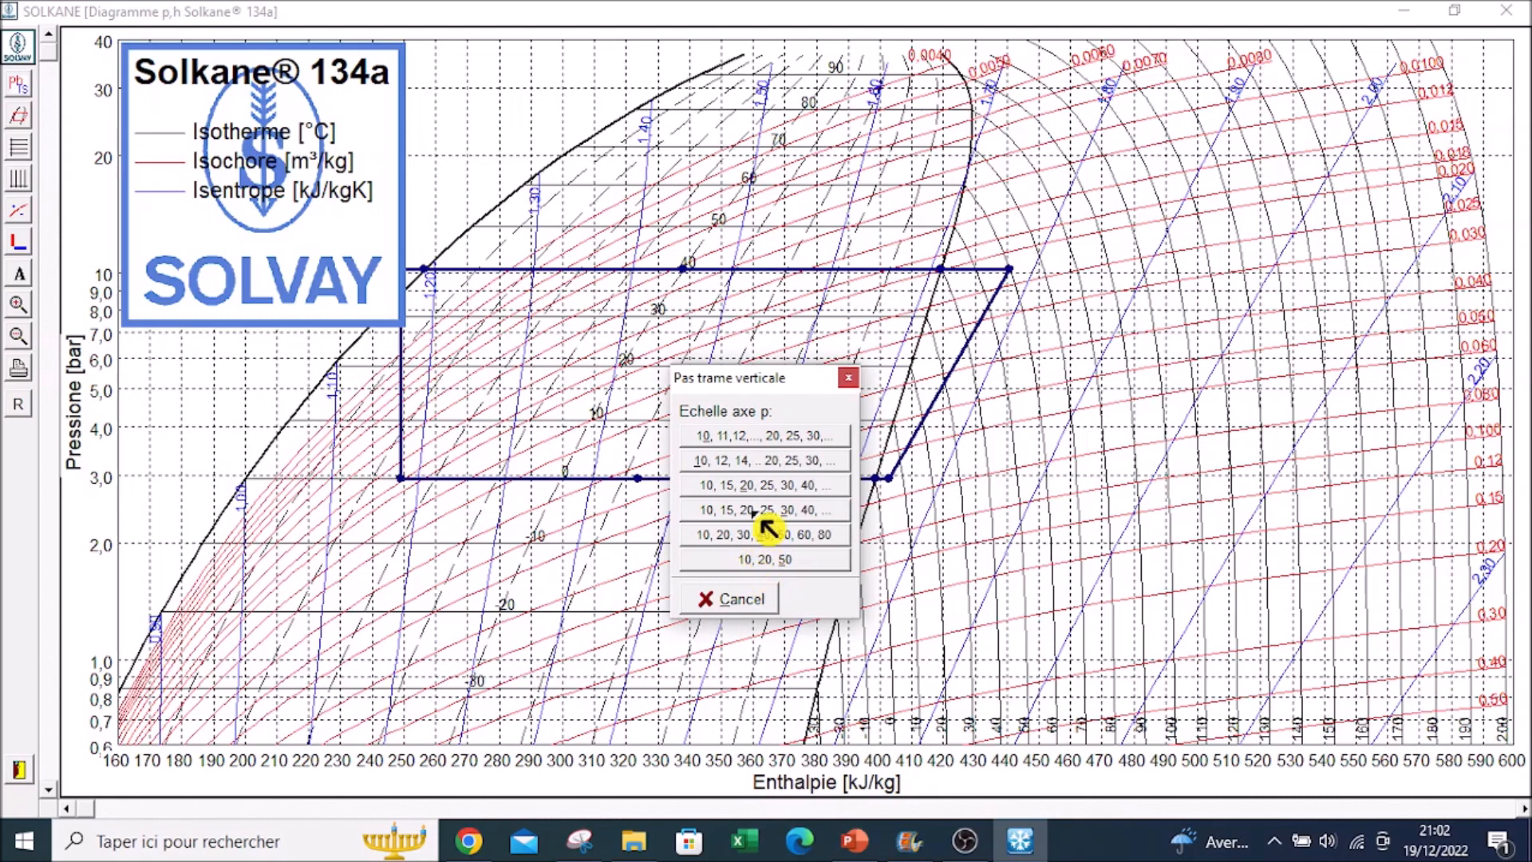
left_click(750, 436)
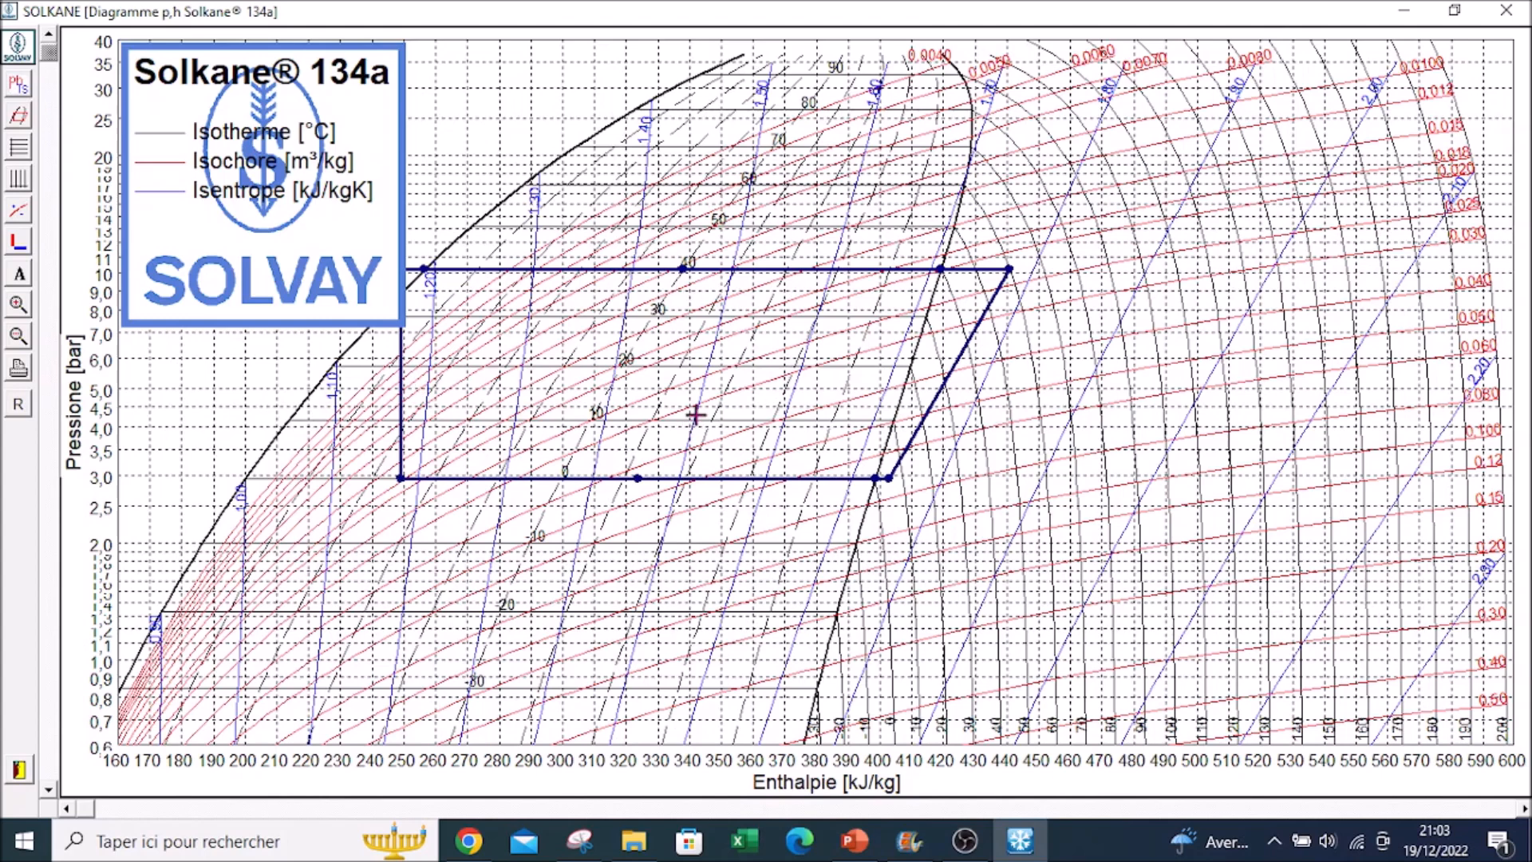
left_click(1506, 11)
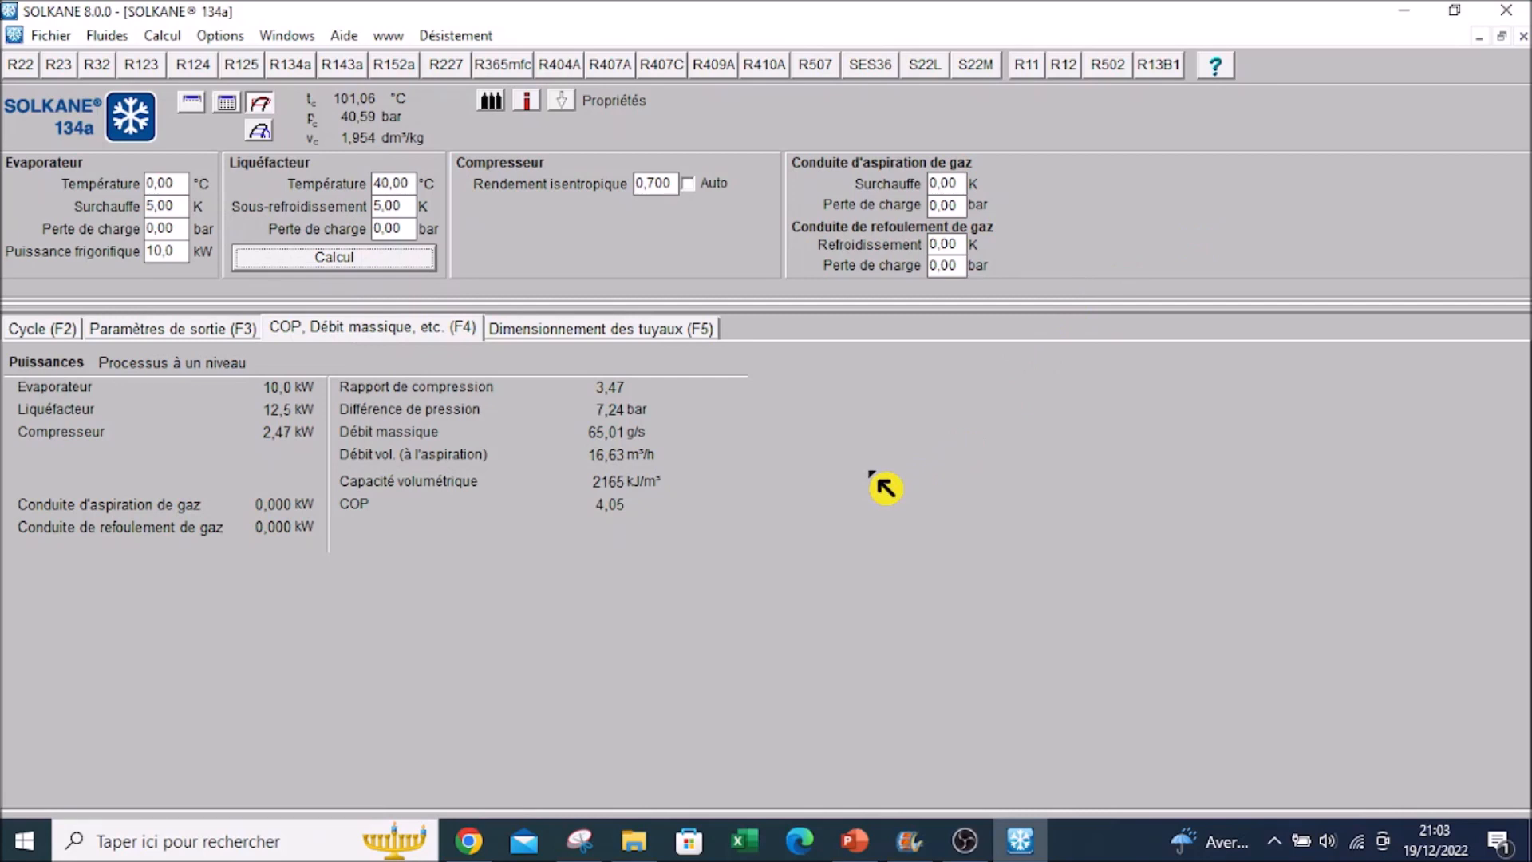
Examine the pipe sizing of the suction, discharge and liquid lines, including diameters, velocities and pressure drops for the 10 m length
left_click(591, 333)
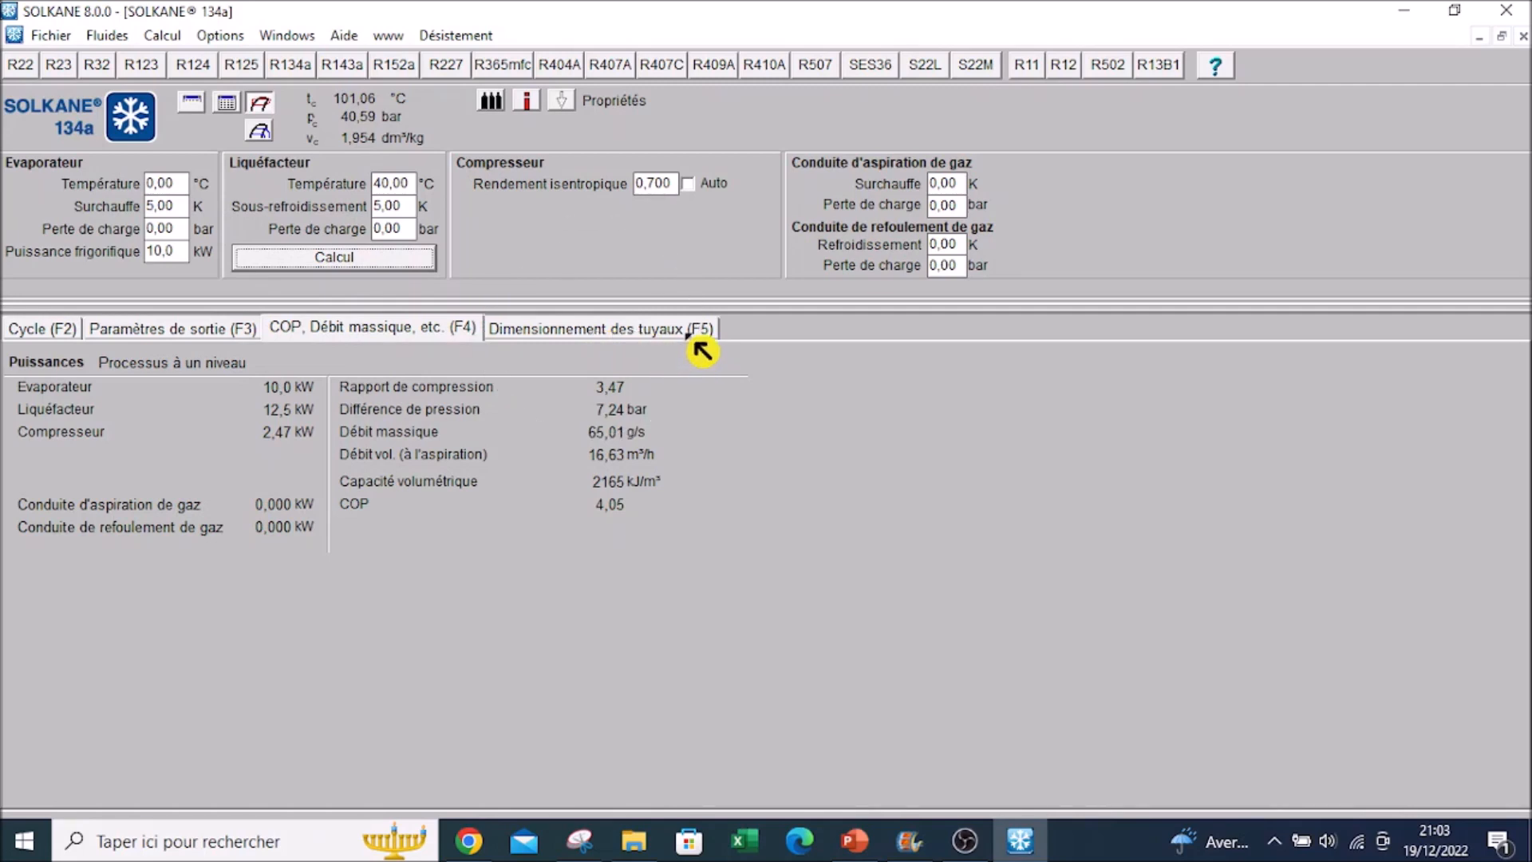
left_click(636, 335)
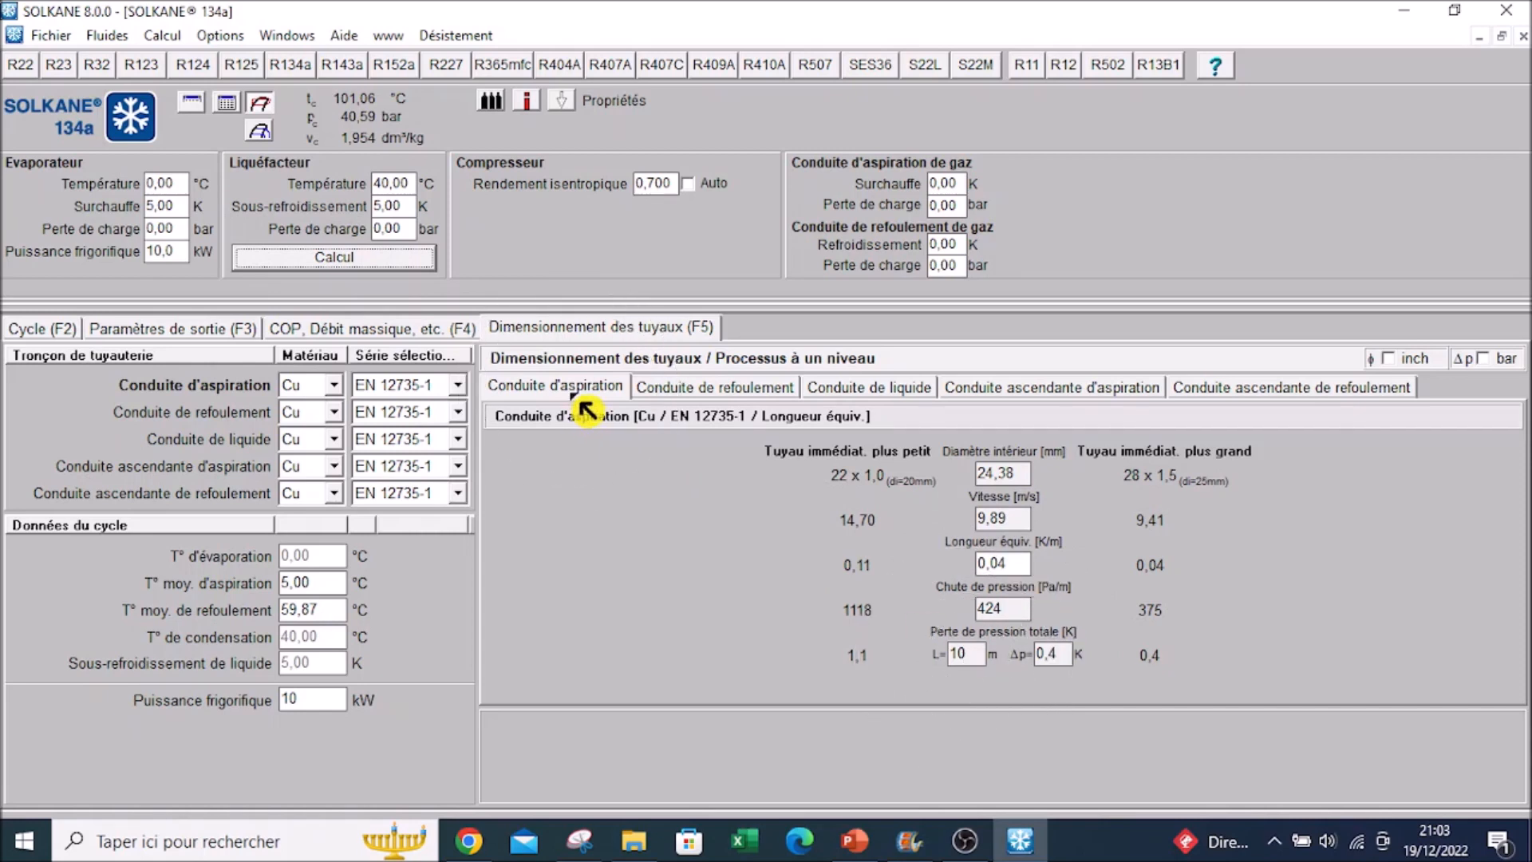
double_click(961, 655)
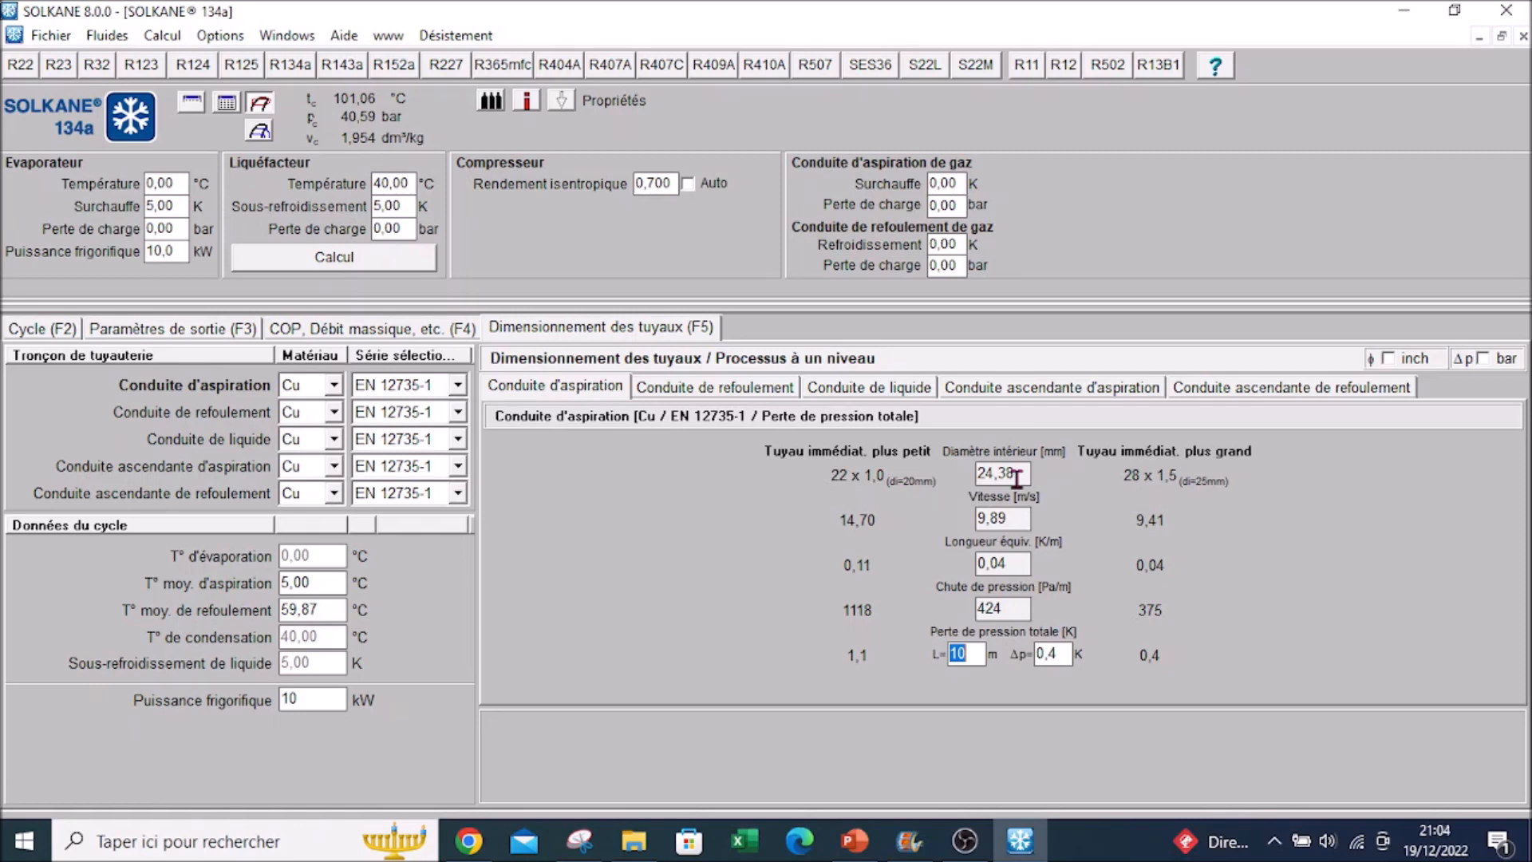
left_click(707, 391)
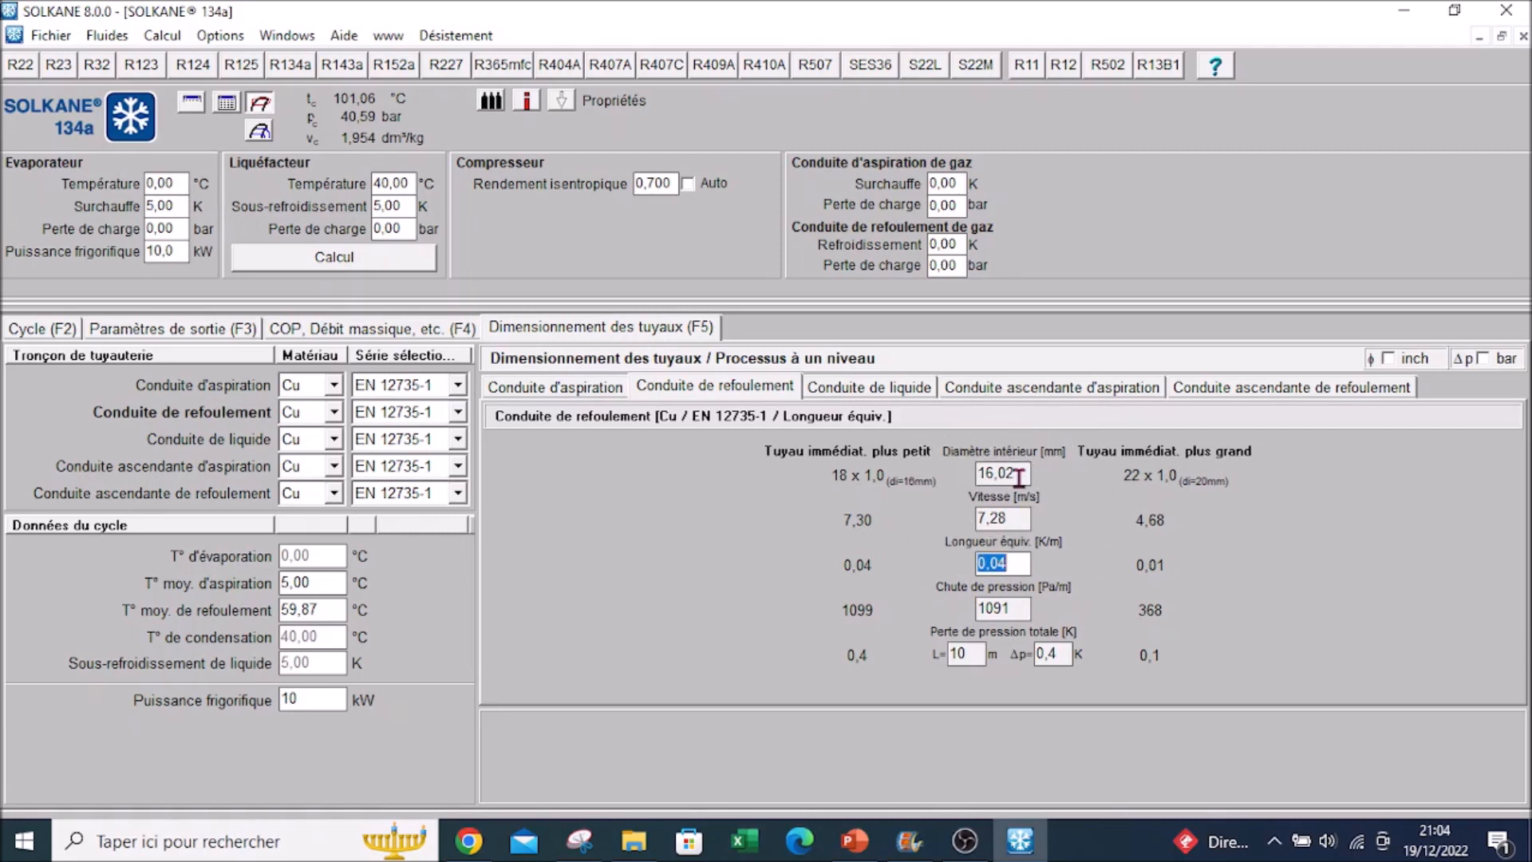
left_click(918, 391)
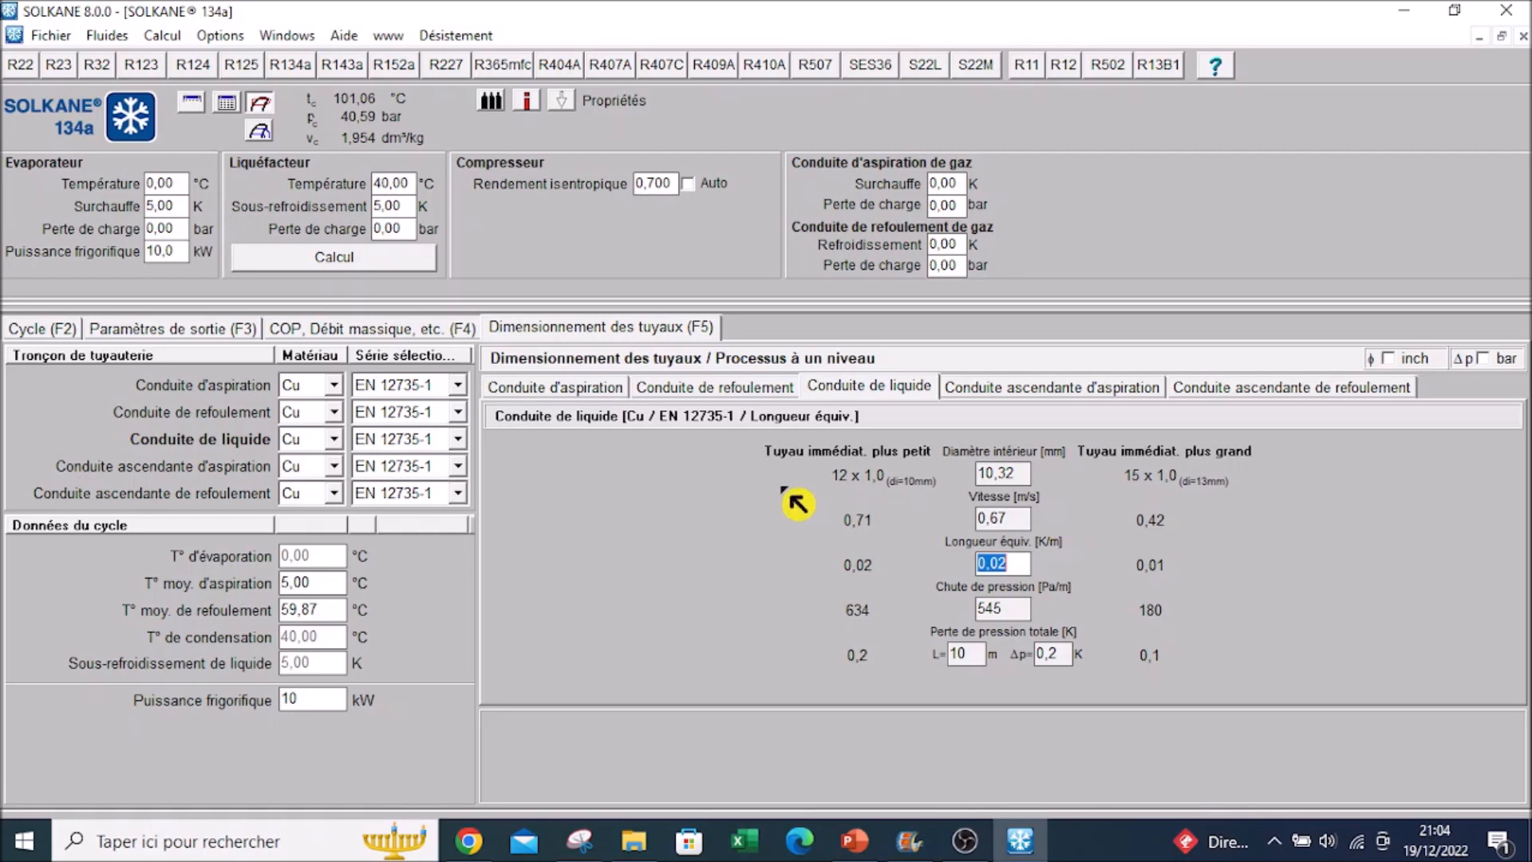
left_click(587, 394)
left_click(747, 396)
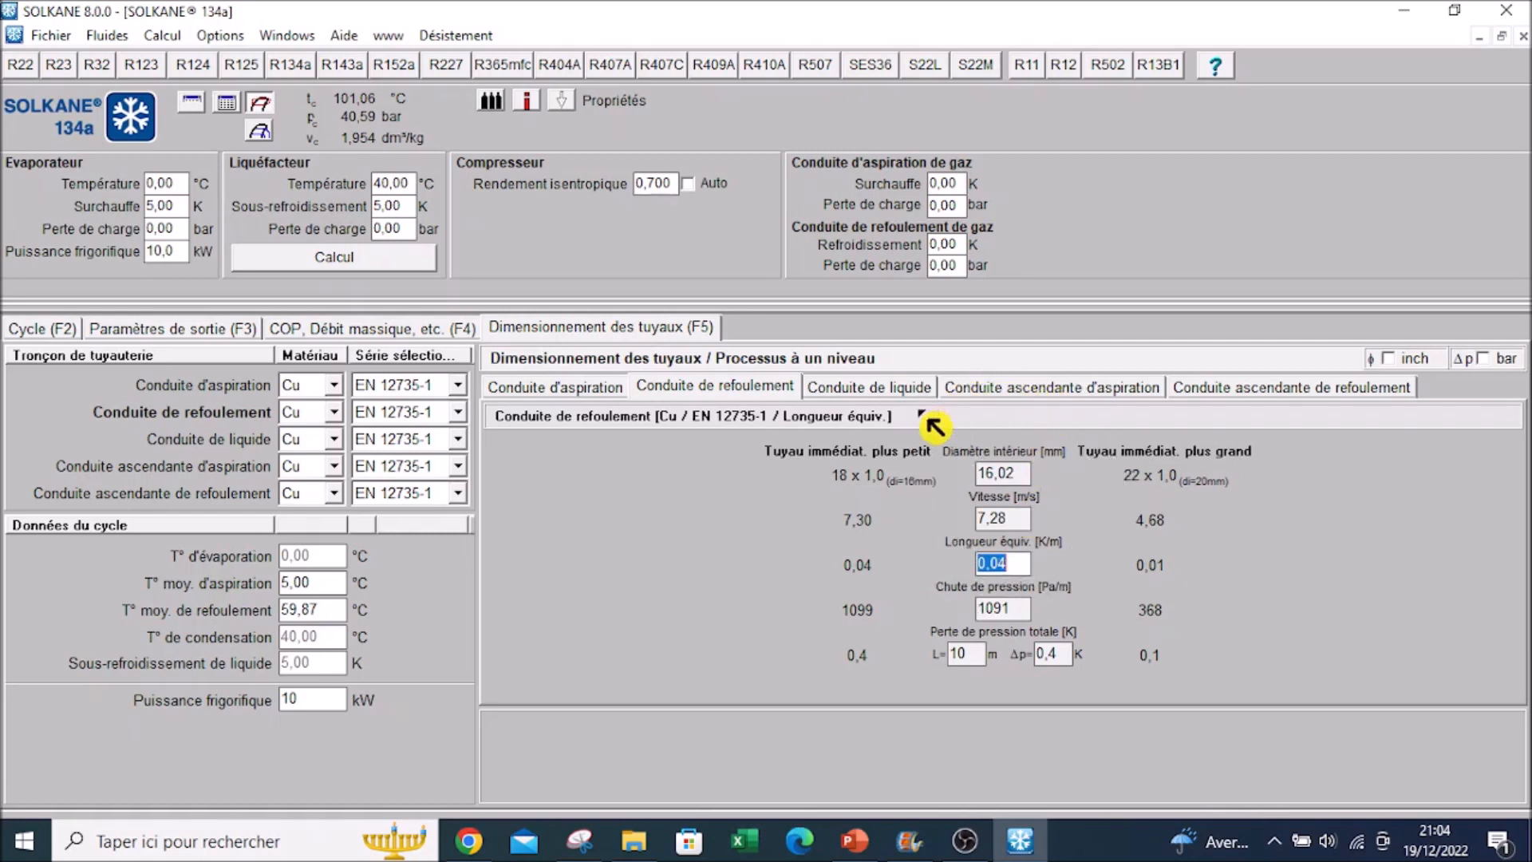
Examine the pipe sizing of the suction and discharge risers, including the oil density
left_click(1025, 393)
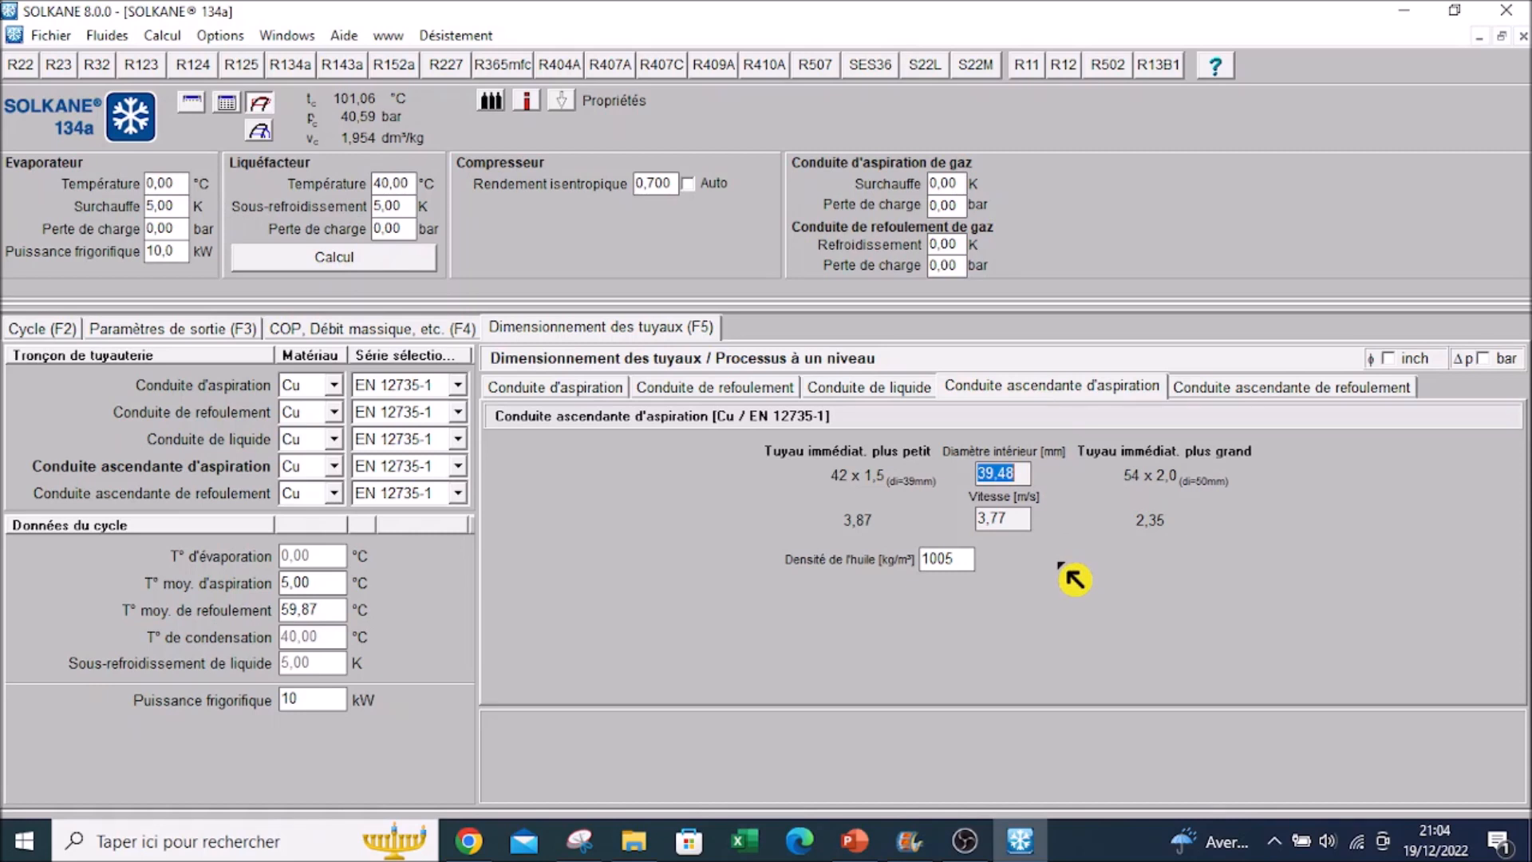
left_click(959, 563)
left_click(961, 565)
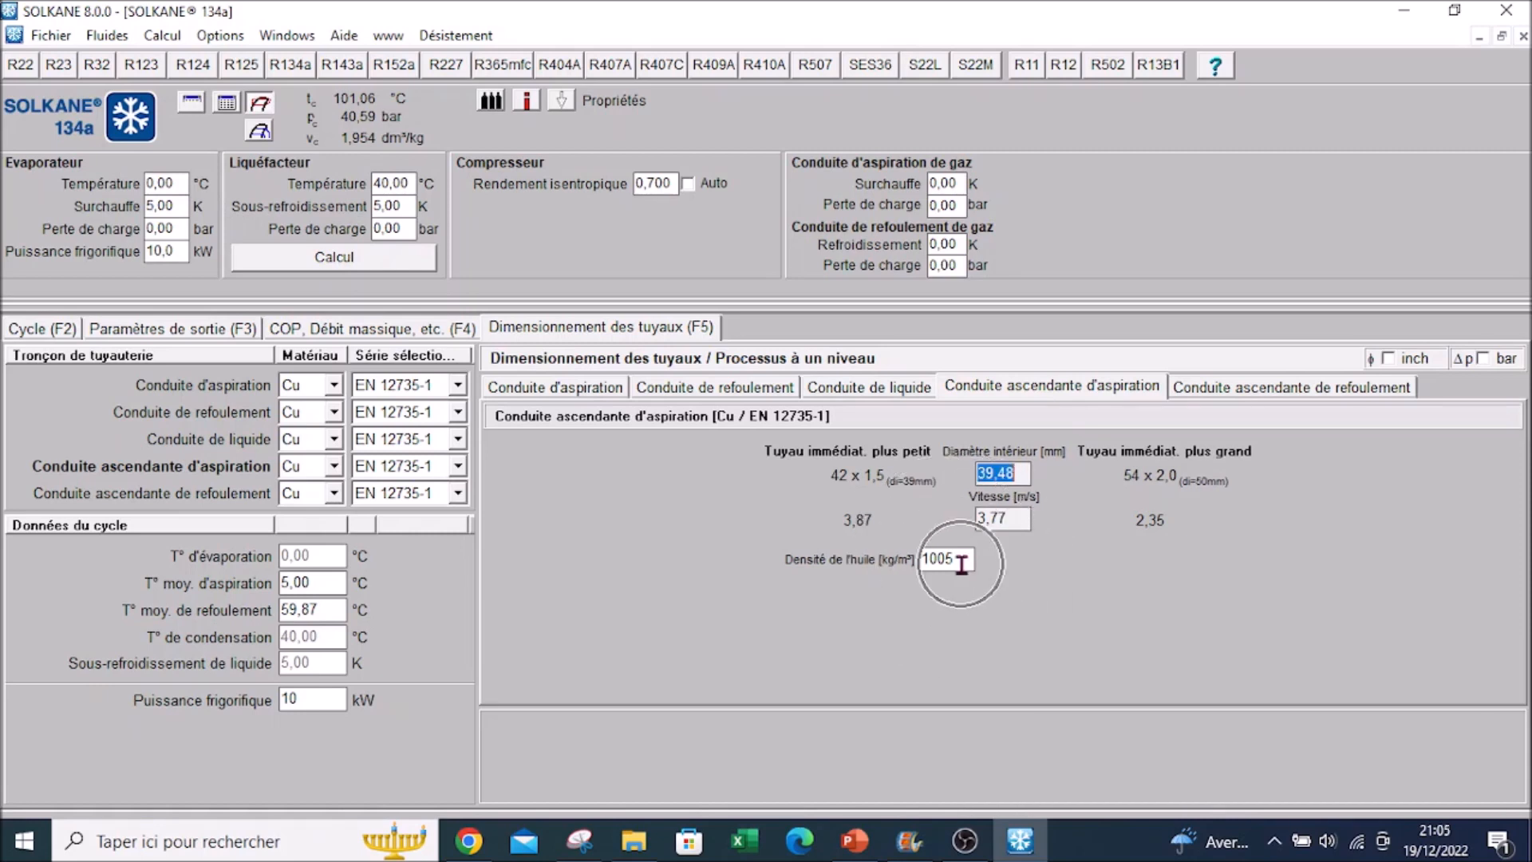
left_click(1270, 393)
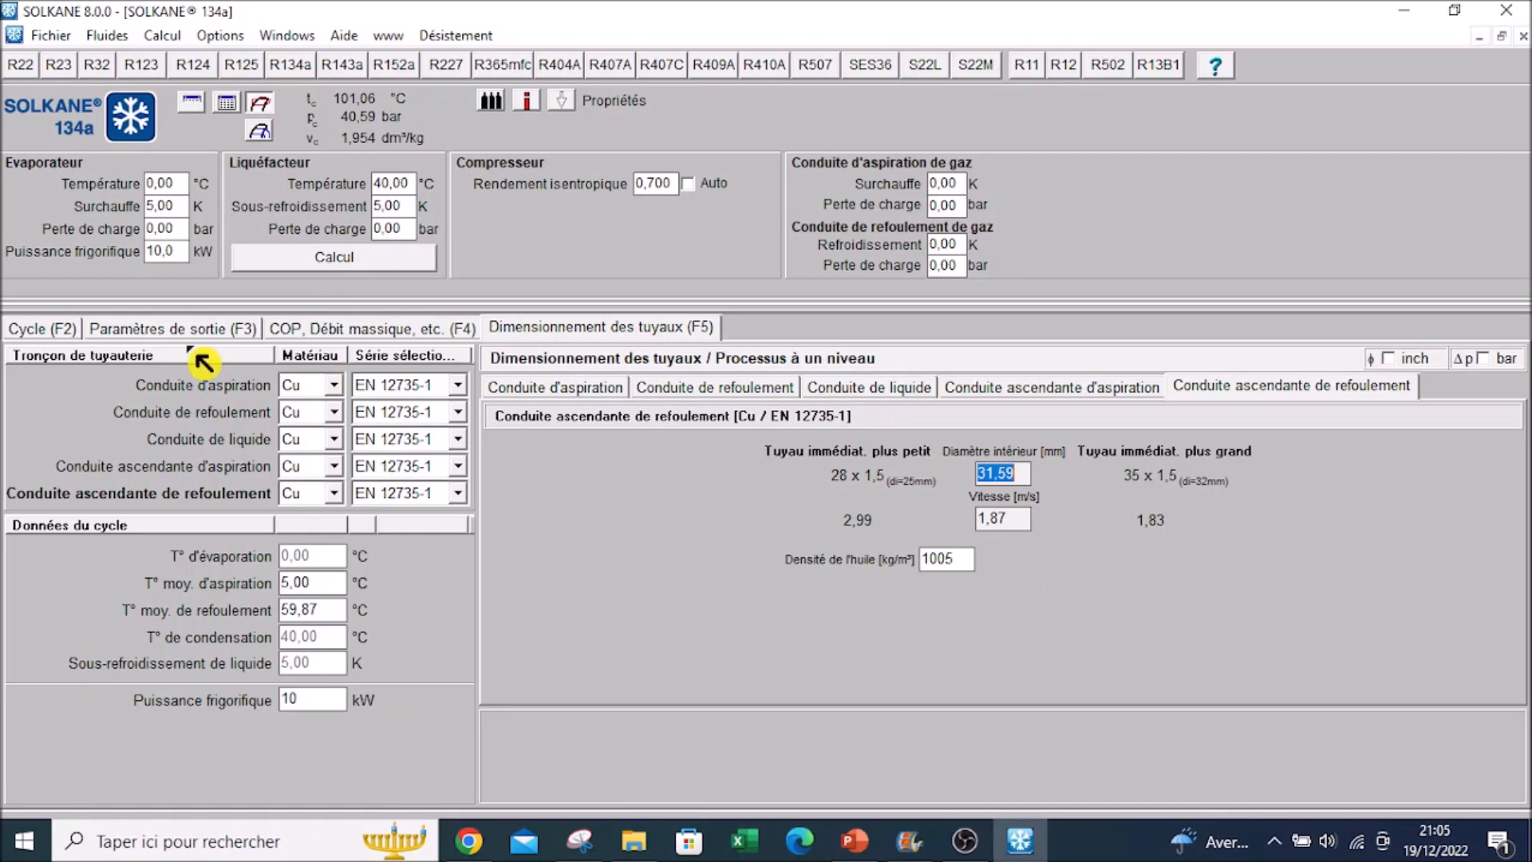
Check the cycle's output parameters, then in PowerPoint fill the SOLKANE row with hot COP 5, cold COP 4,05 and condenser power 12,5 kW
left_click(141, 329)
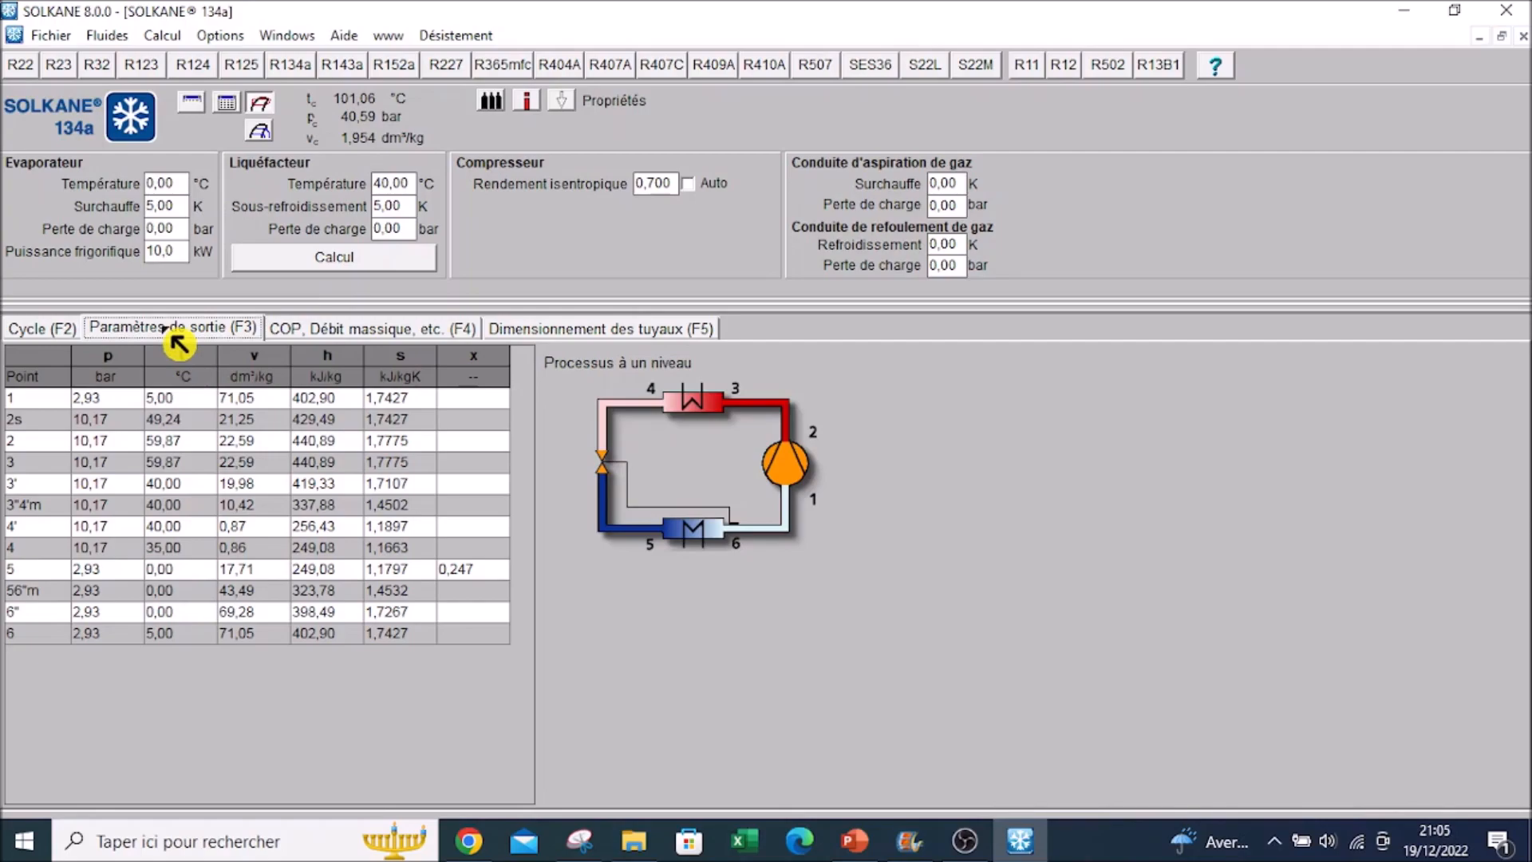
key("F5")
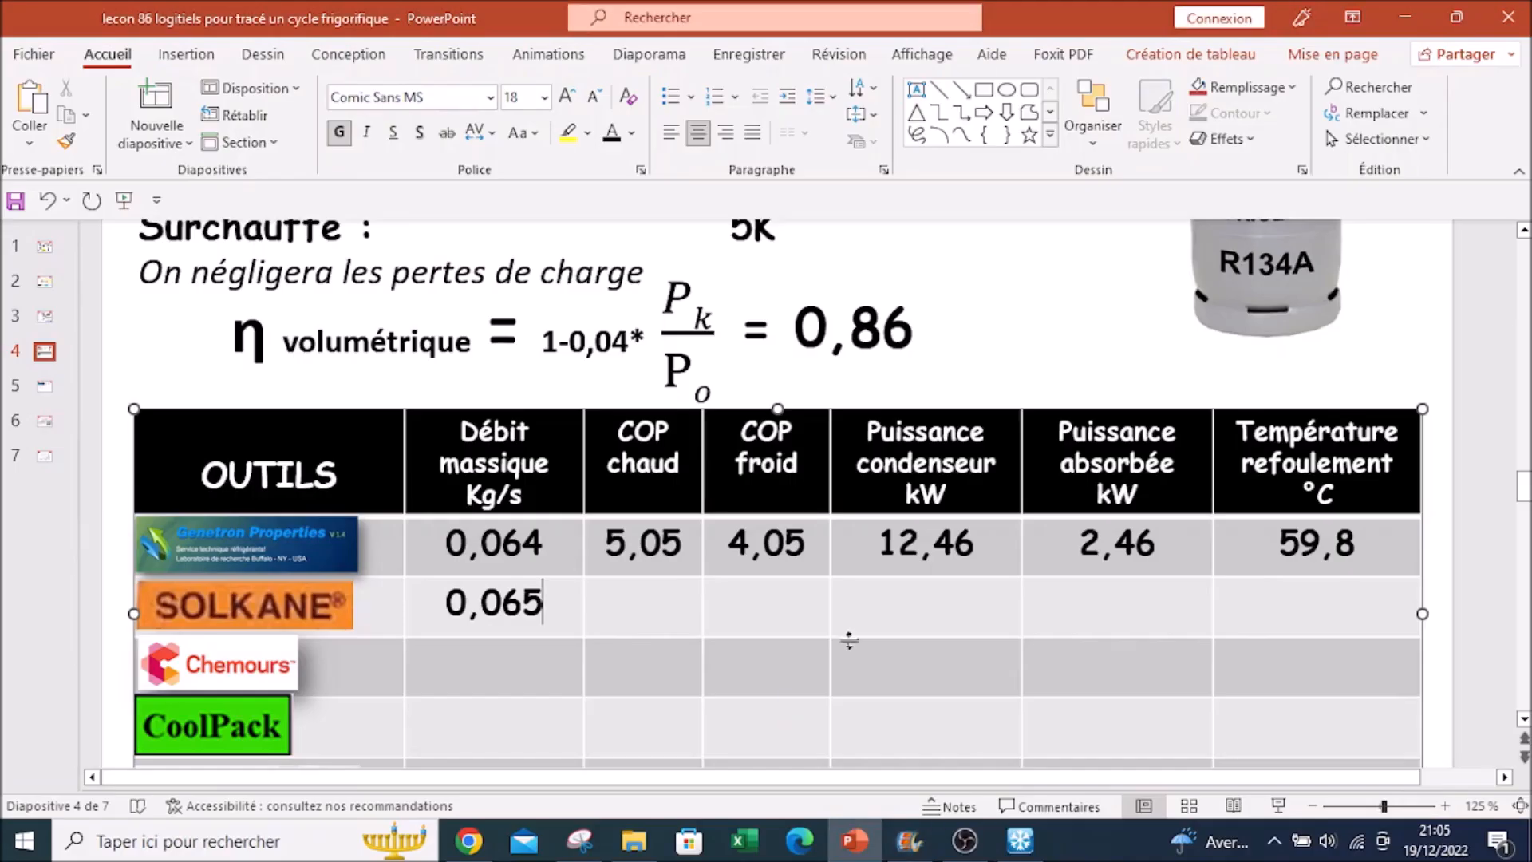
type("12,5")
left_click(784, 621)
type("4,05")
key("shift+Tab")
type("5")
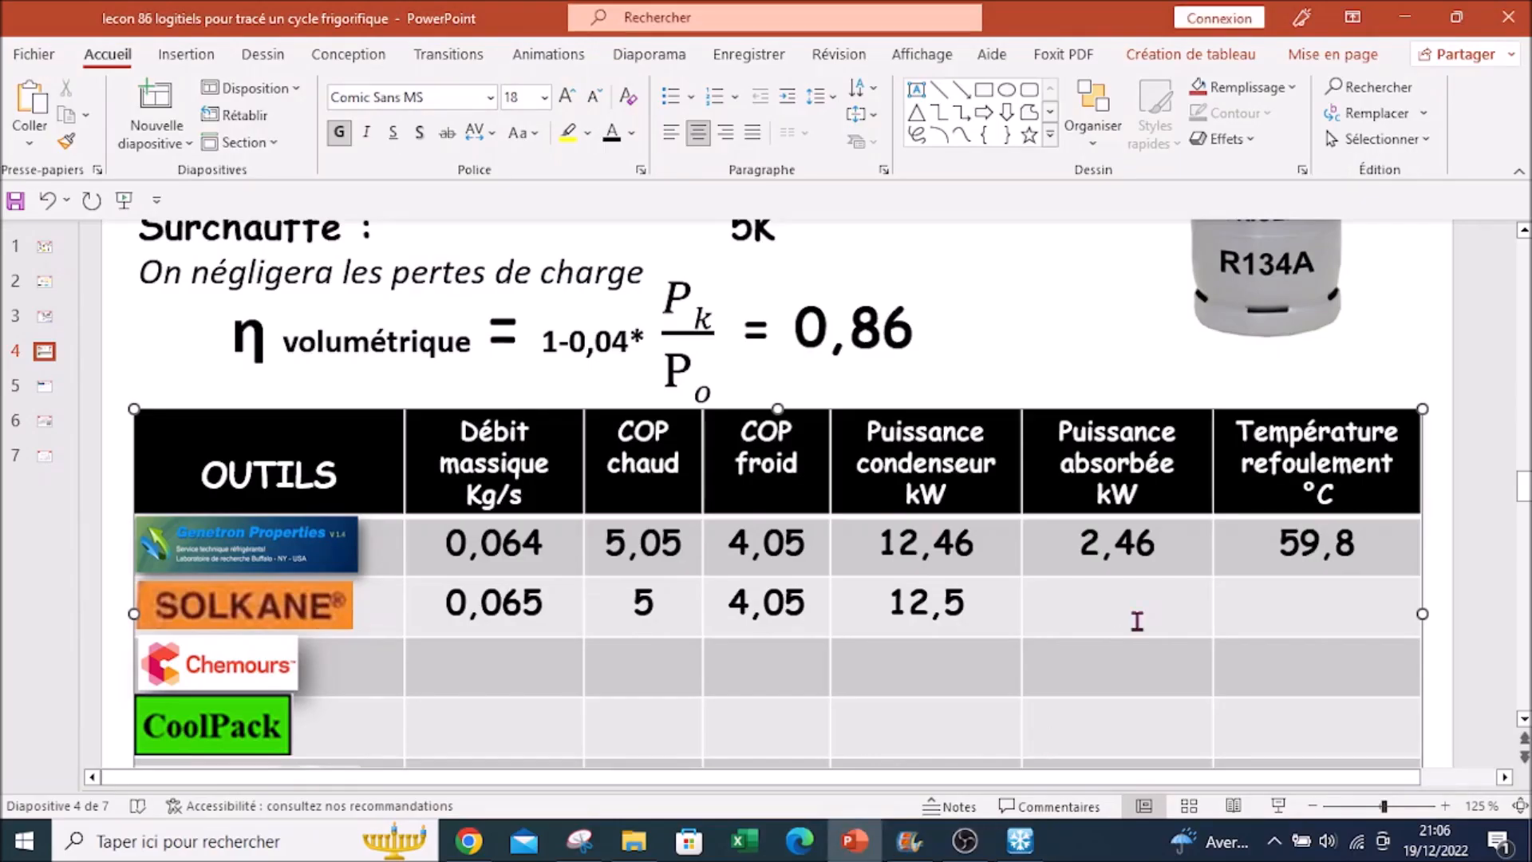
Complete the SOLKANE row with an absorbed power of 2,47 kW and a discharge temperature of 59,9 °C
left_click(1137, 621)
type("2,47")
left_click(1286, 615)
type("59,87")
key("BackSpace")
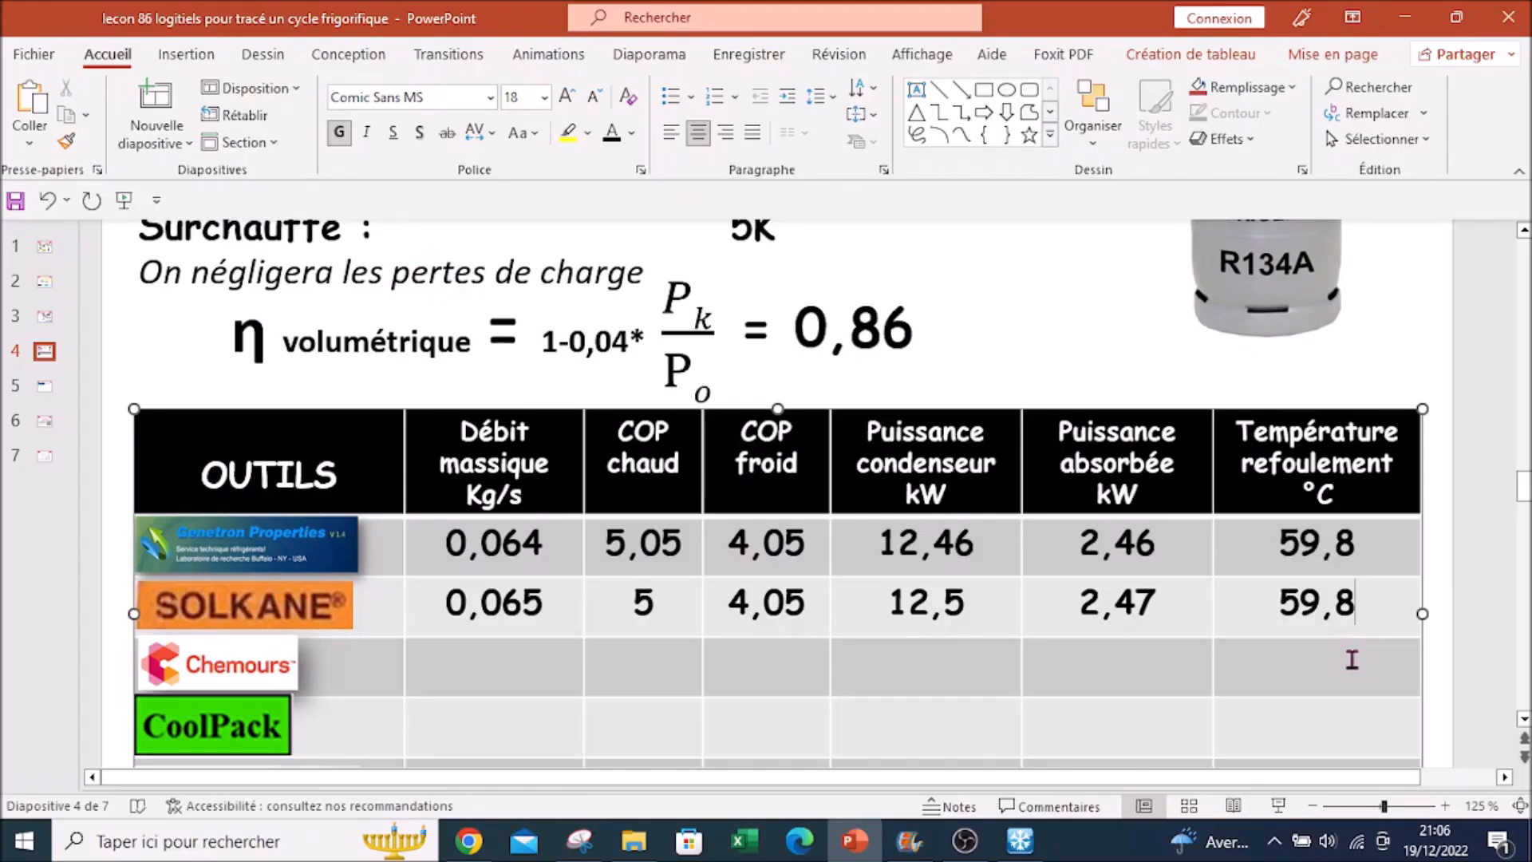
key("BackSpace")
type("9")
scroll(1354, 657, "down", 2)
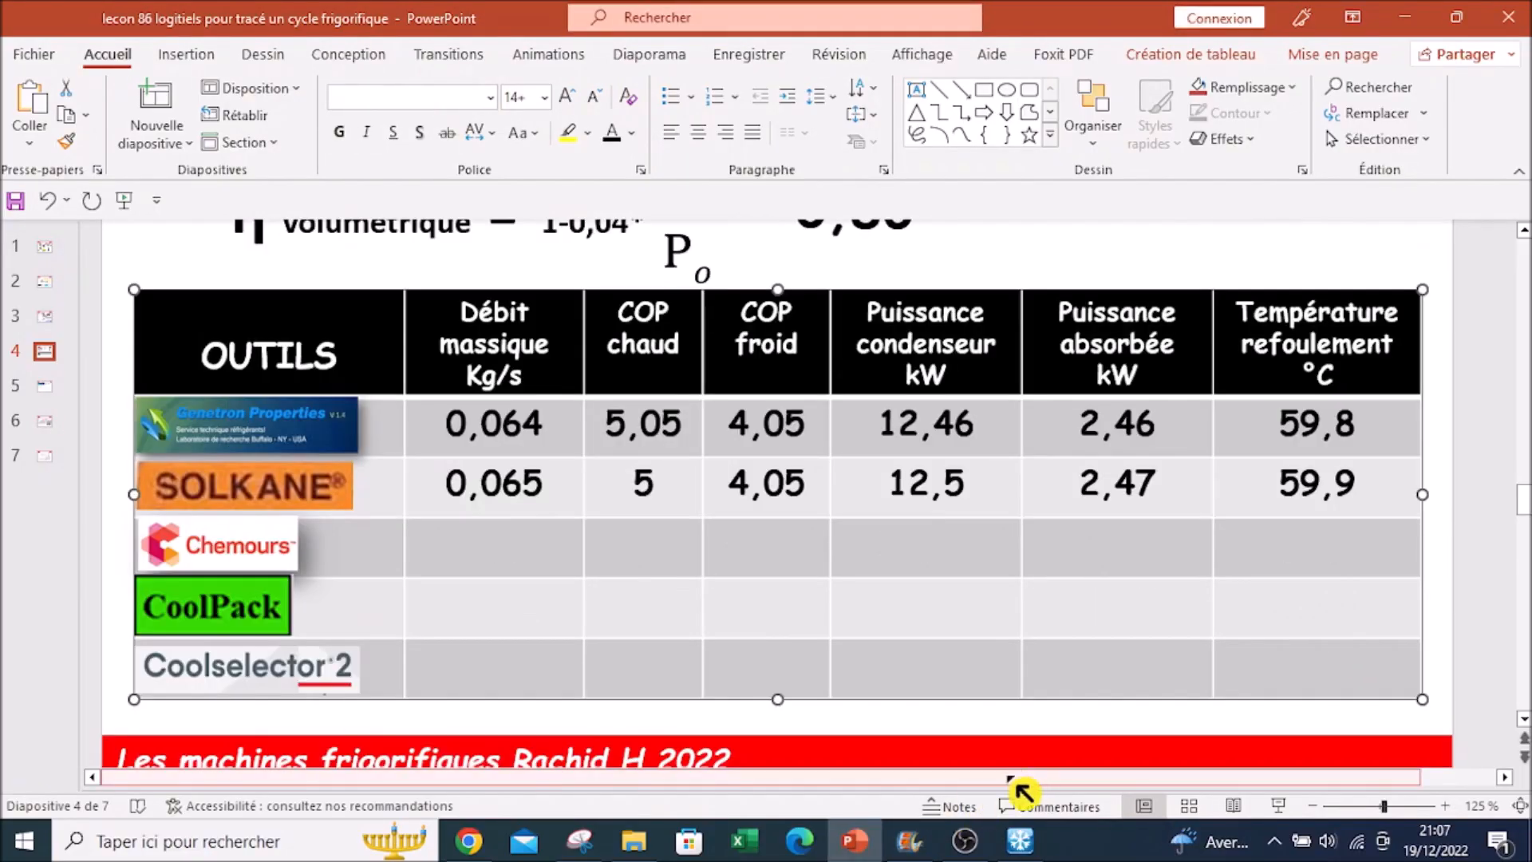
Present the comparison table slide full screen and advance past the Genetron Properties slide to the SOLKANE 8.0 diagram slide
left_click(1279, 806)
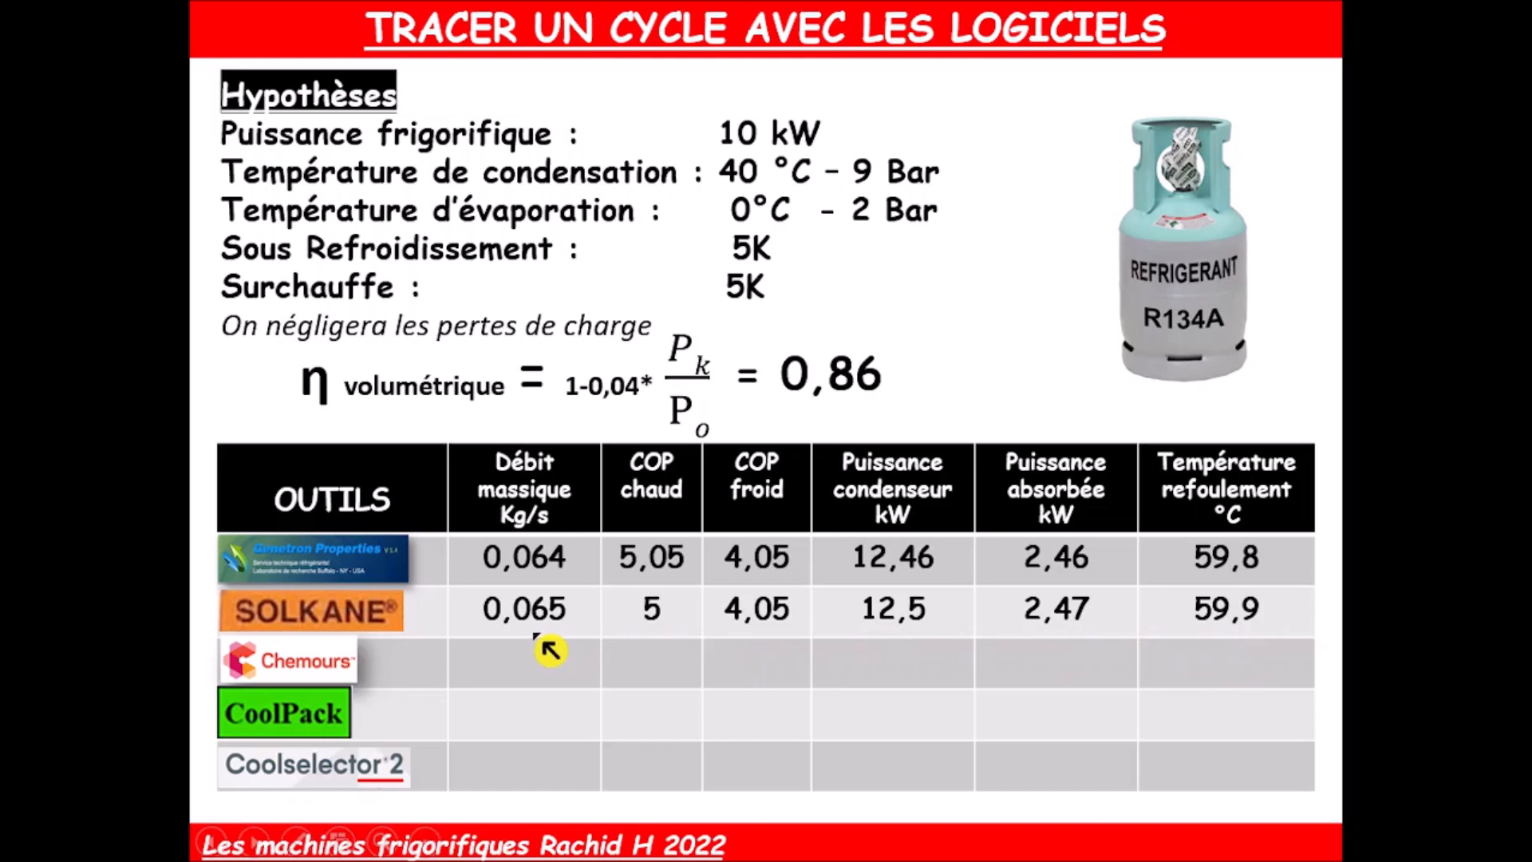
left_click(568, 621)
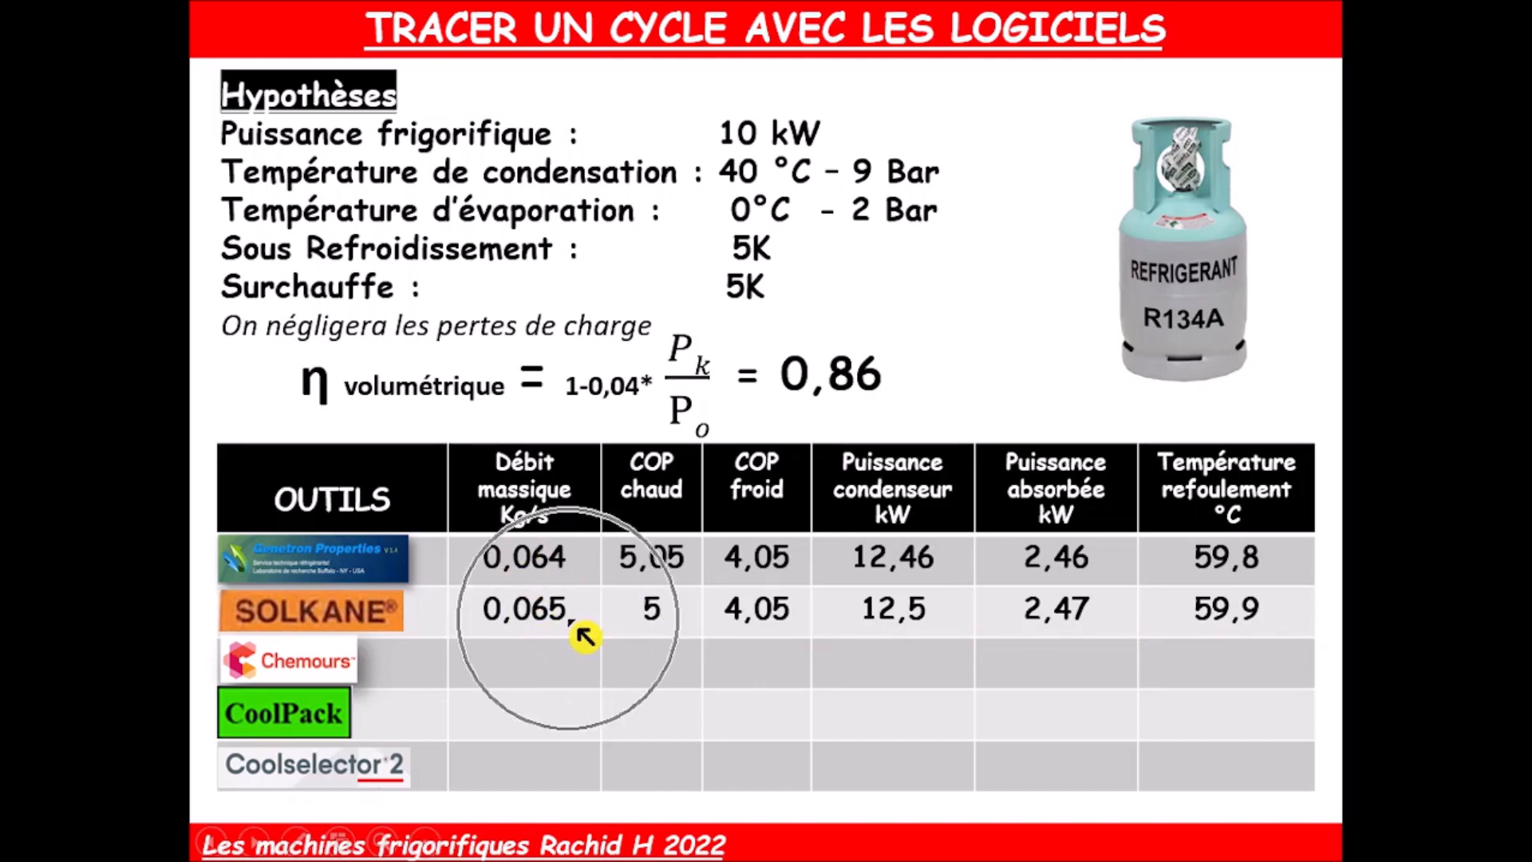
left_click(659, 625)
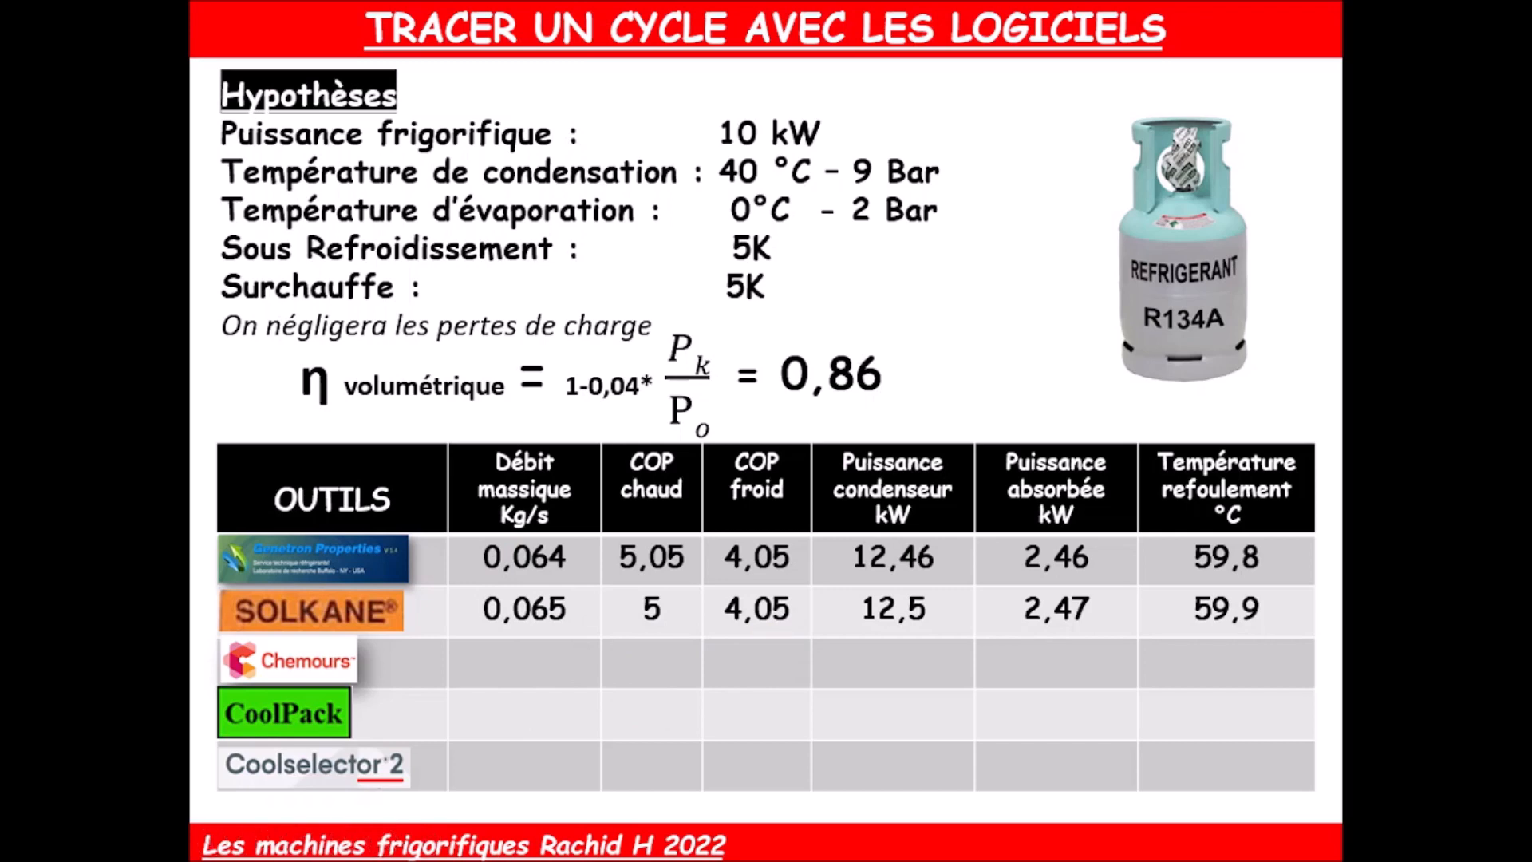
left_click(948, 628)
left_click(604, 519)
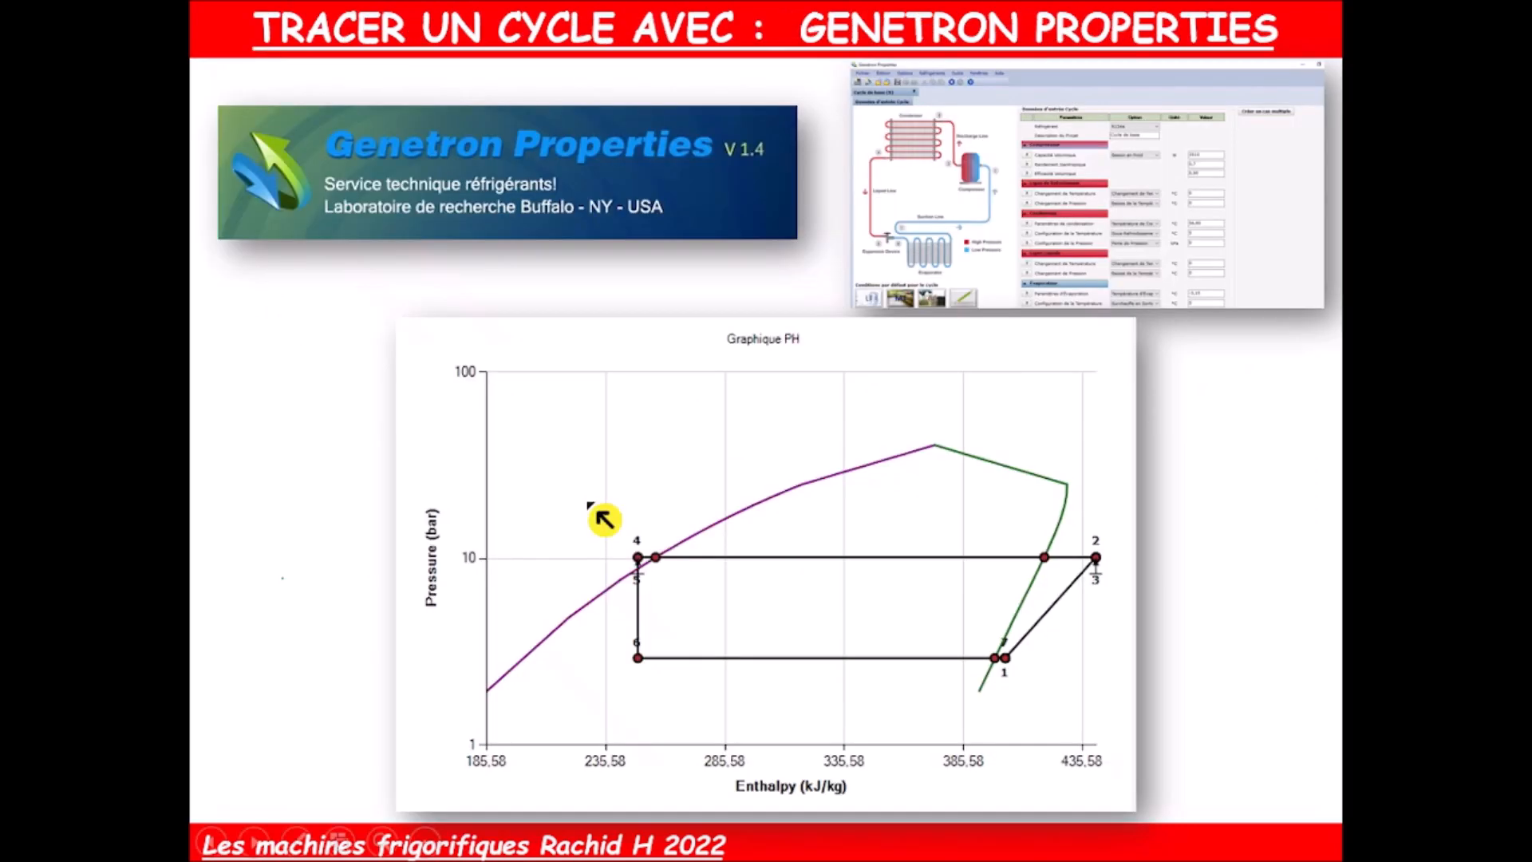
left_click(604, 520)
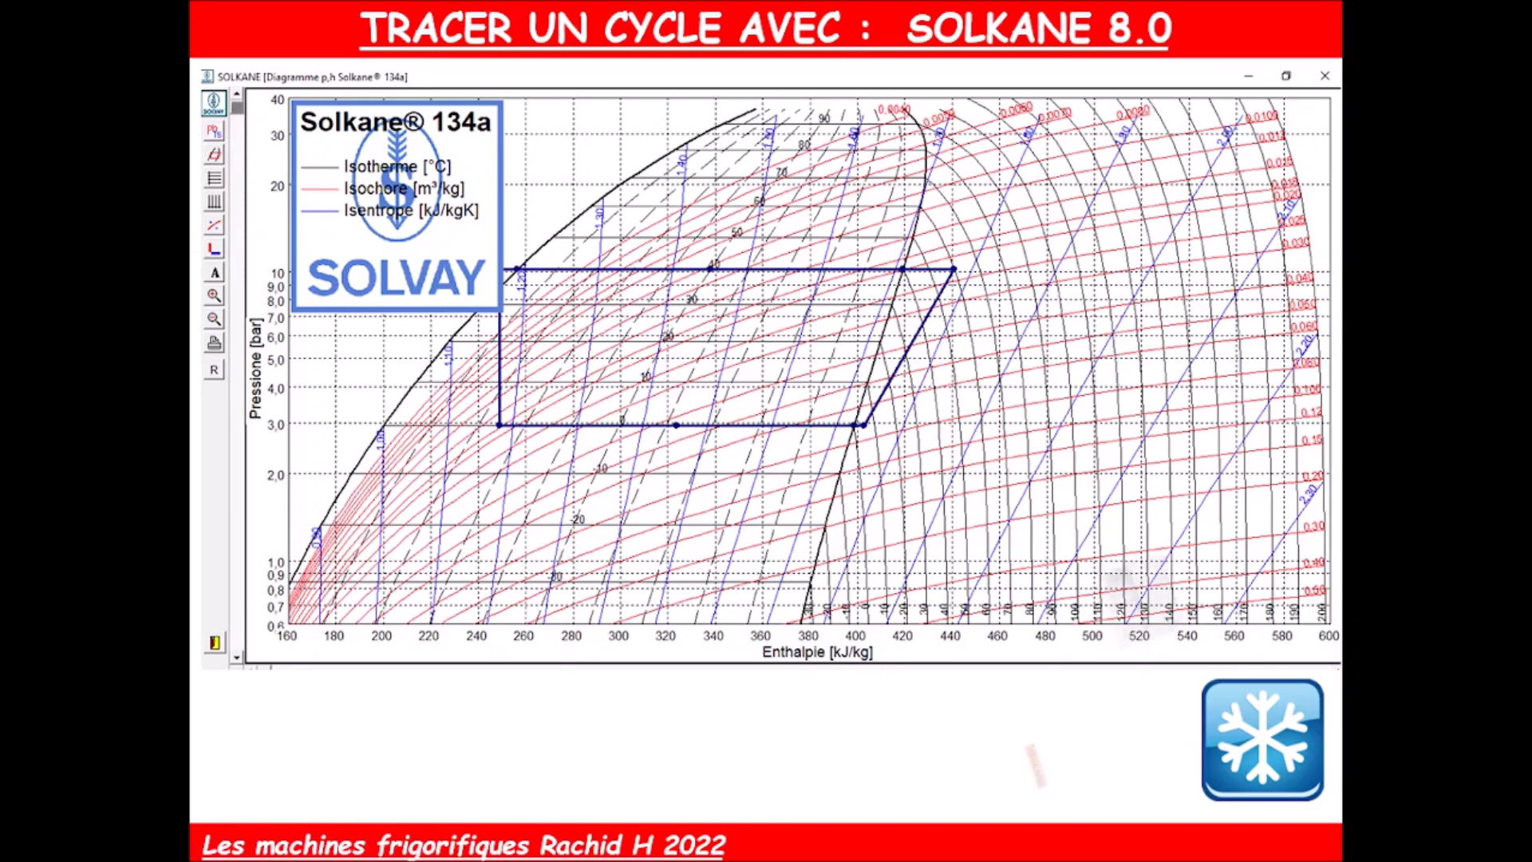